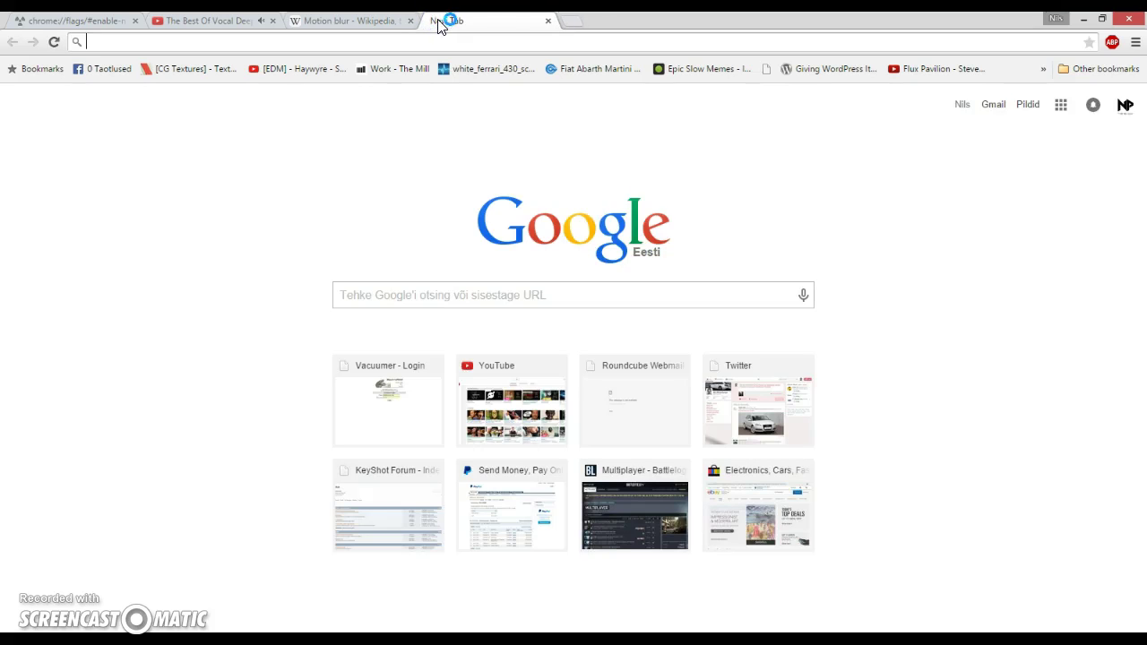
Load the design studio's Facebook page (facebook.com/TriMediaSource) from the 'face' address-bar suggestion
text(fre)
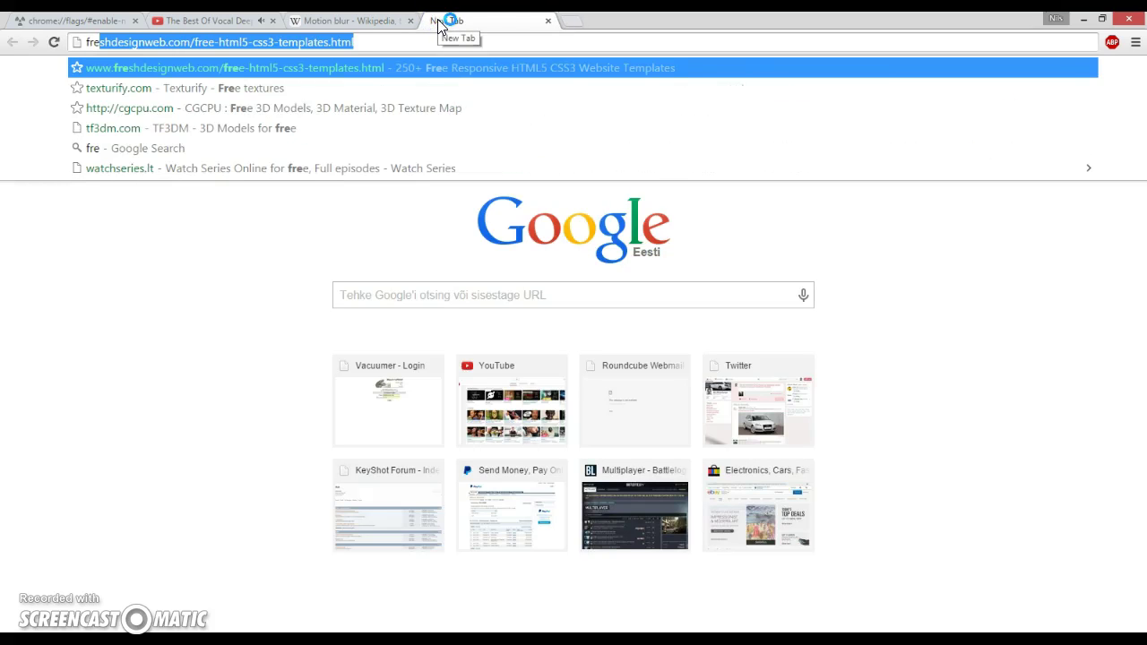
key(BackSpace)
key(BackSpace)
key(BackSpace)
text(acebook.com)
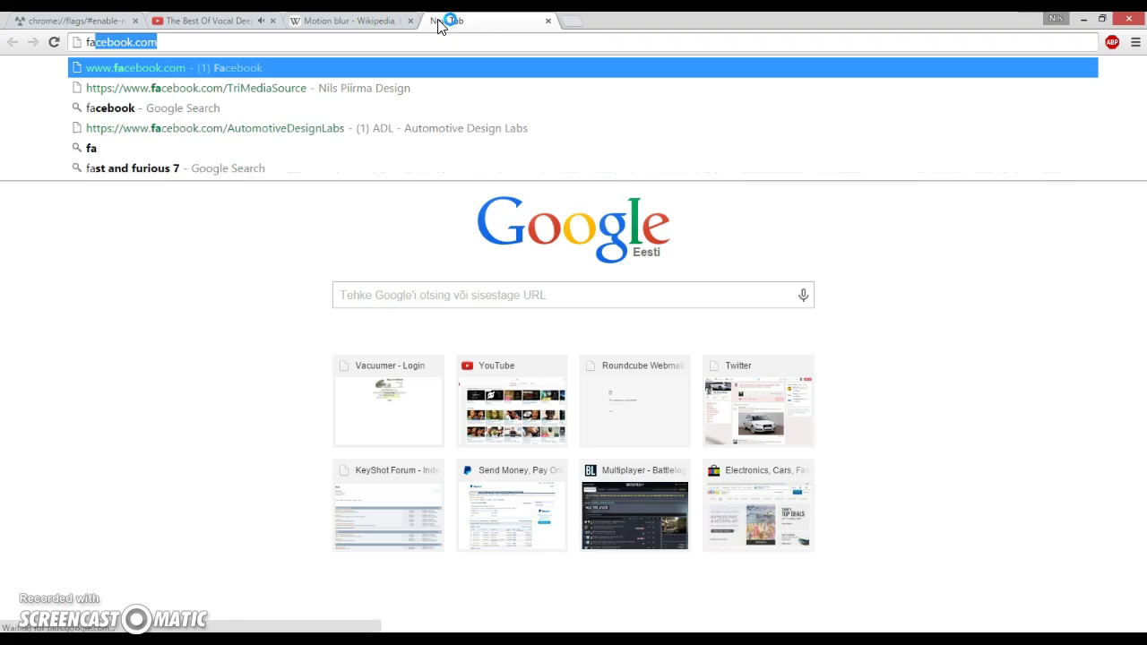
key(Down)
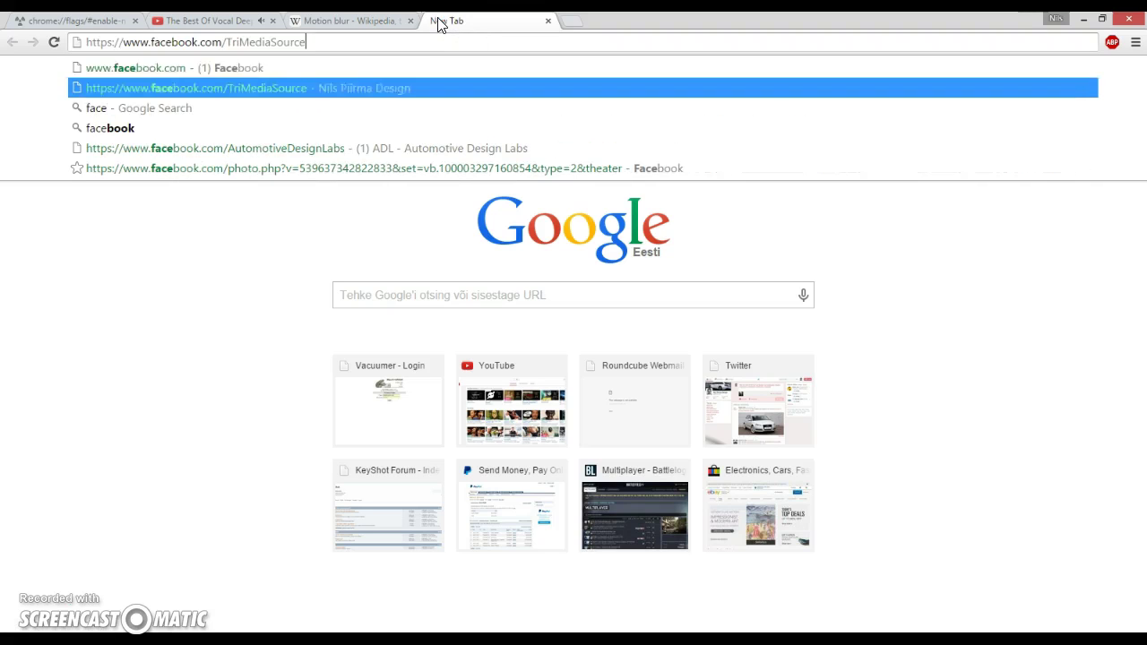
key(Return)
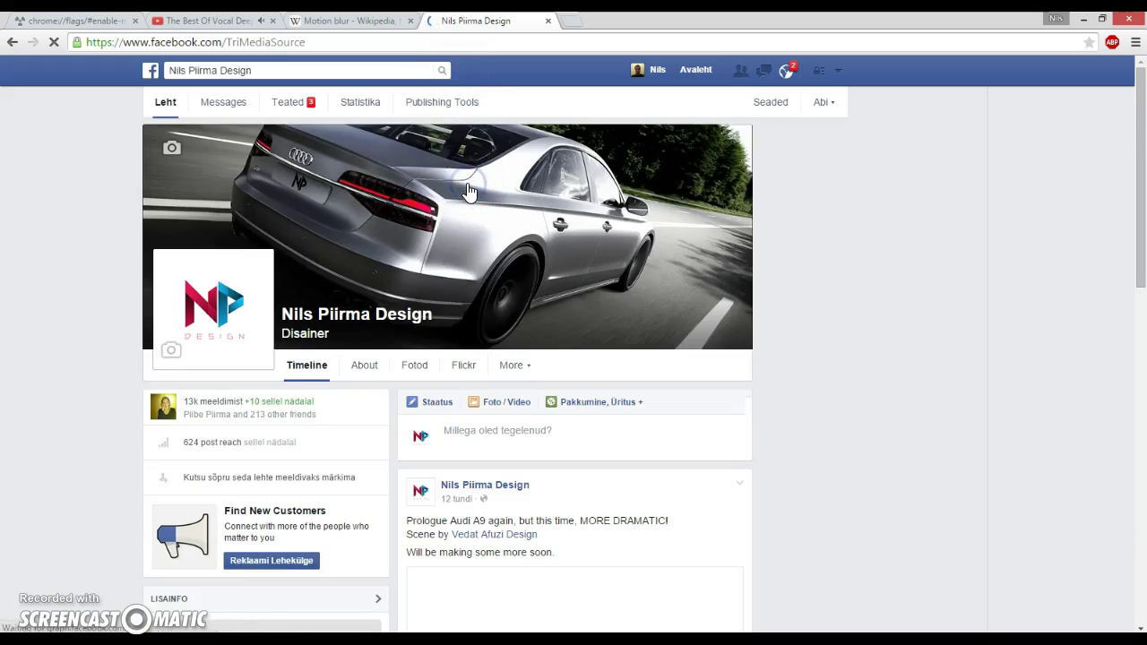
View the silver Audi cover render full size, then return to the KeyShot s8_animation.bip scene
click(572, 206)
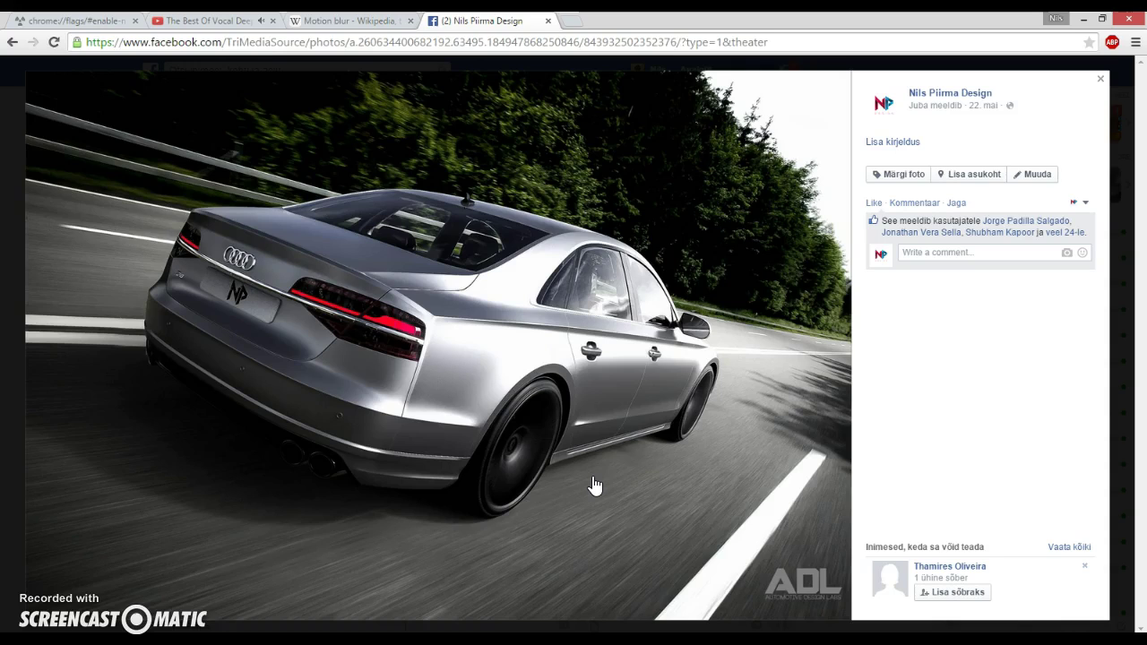
click(373, 525)
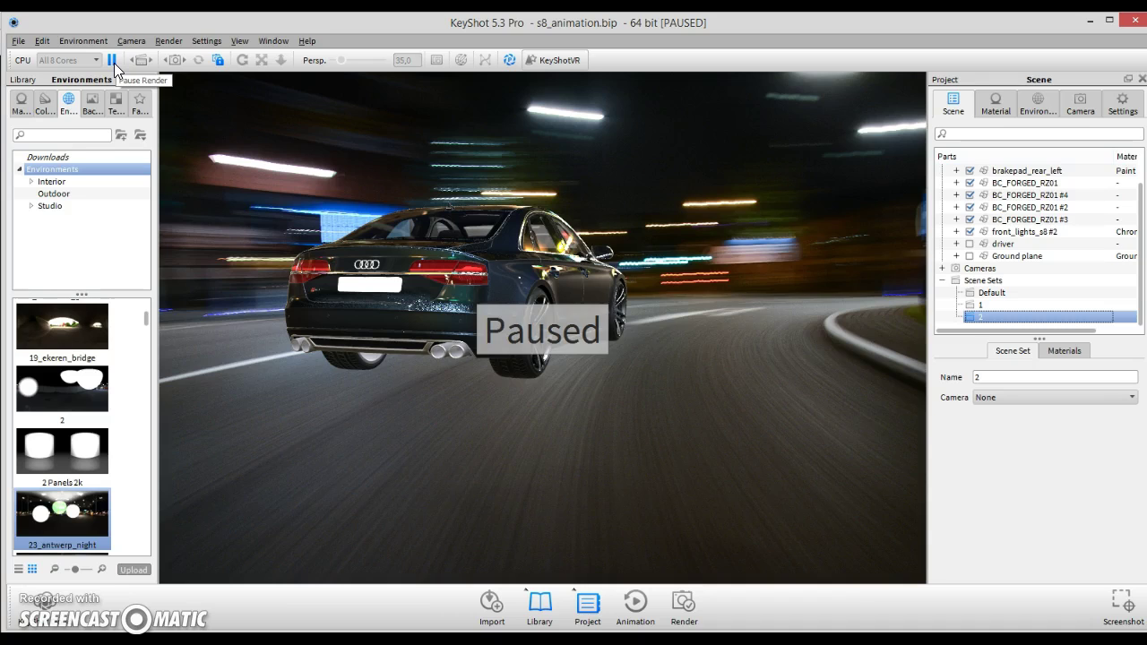
Resume the paused real-time render and toggle the smoother live preview off and back on
click(112, 60)
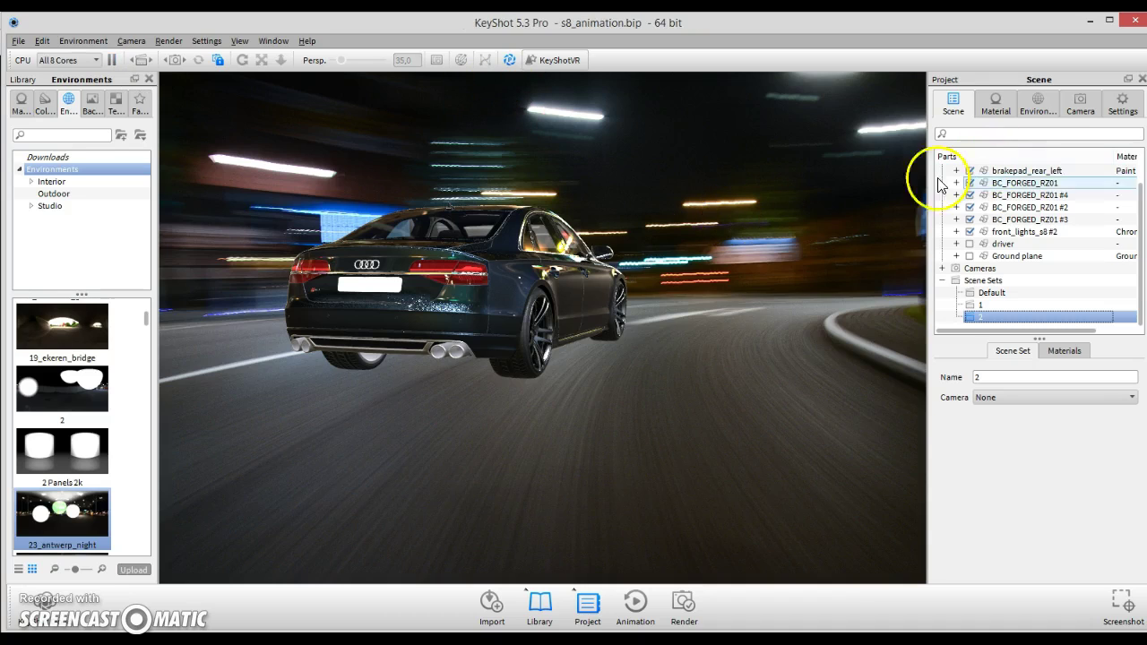
click(509, 59)
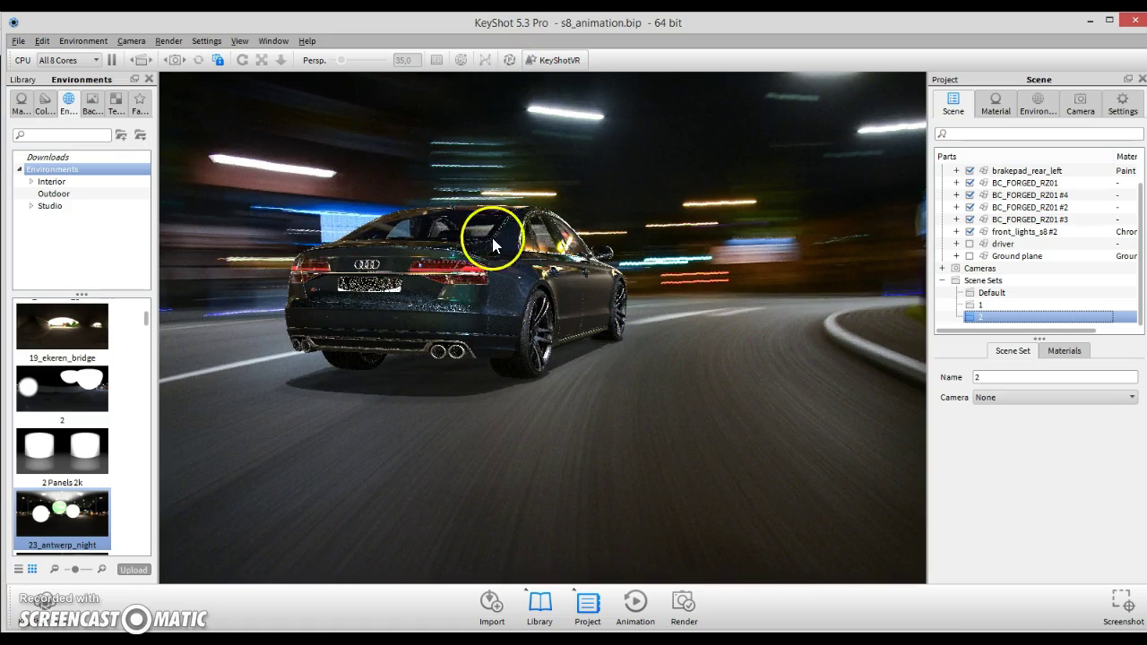
click(509, 60)
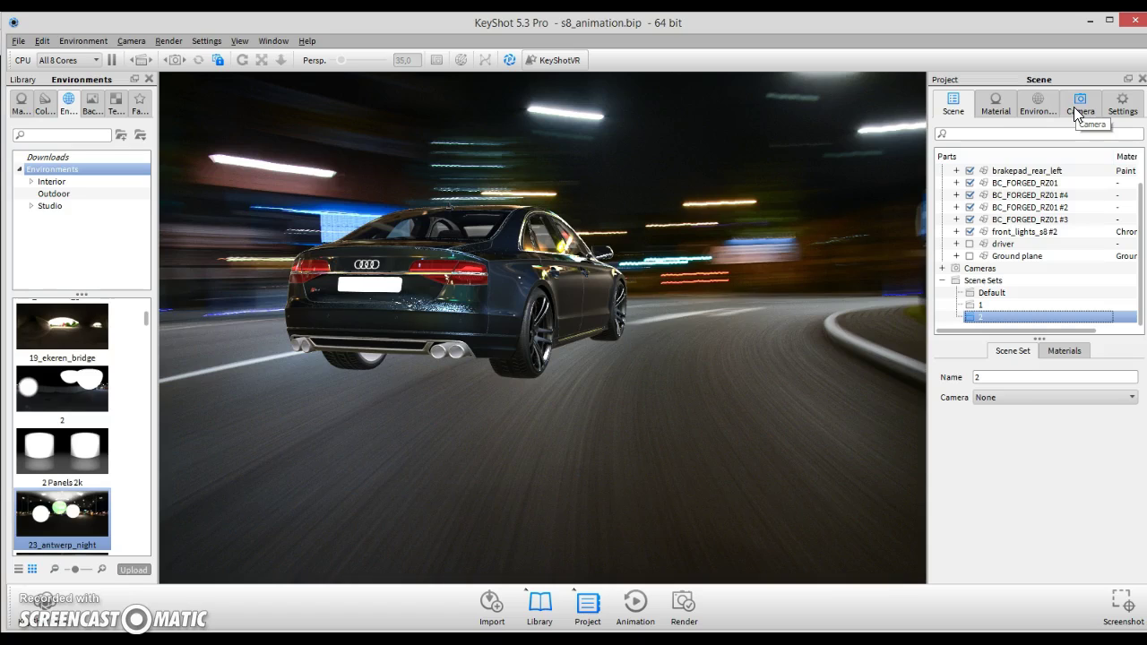
Show the Camera settings and toggle the smoother live preview off and on again
click(1077, 115)
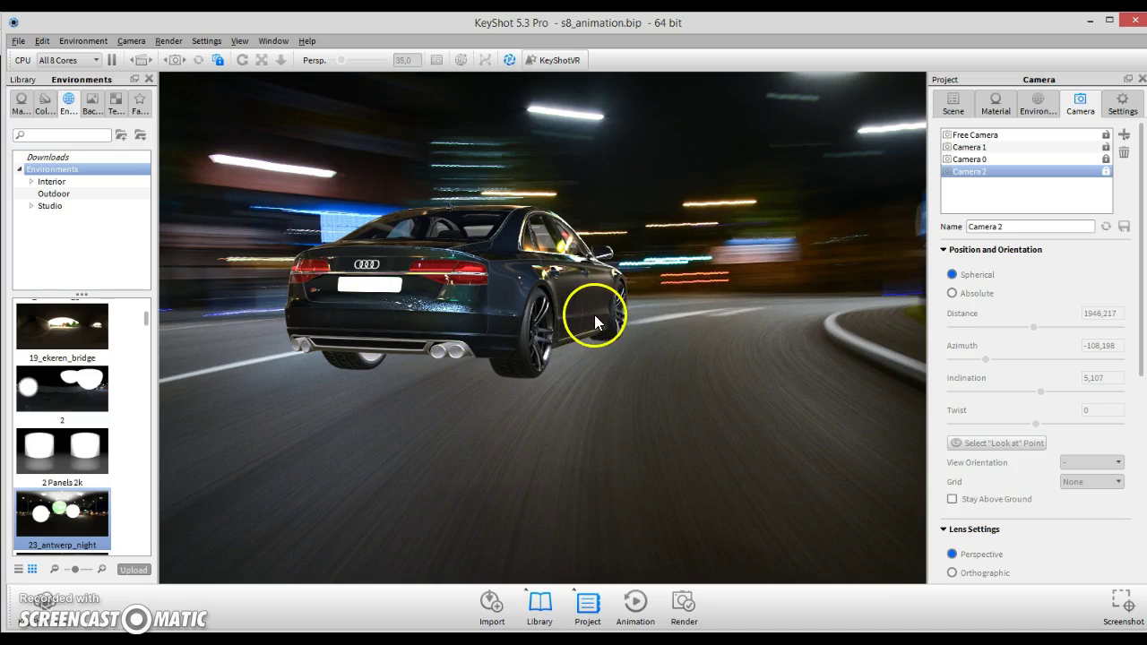
click(509, 60)
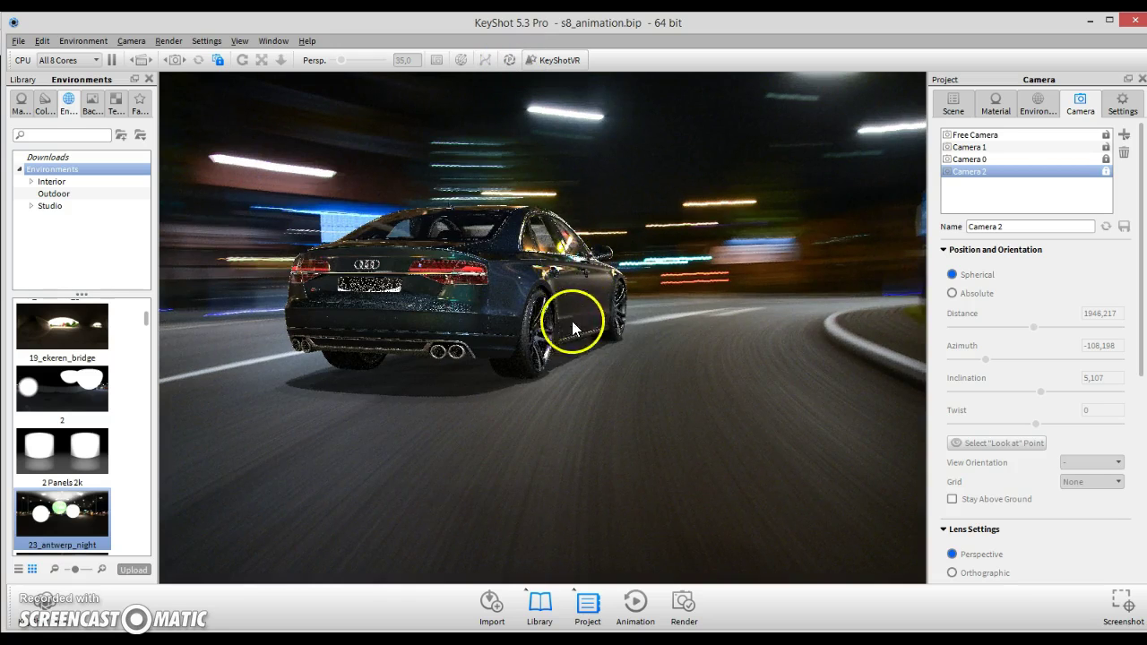
click(509, 60)
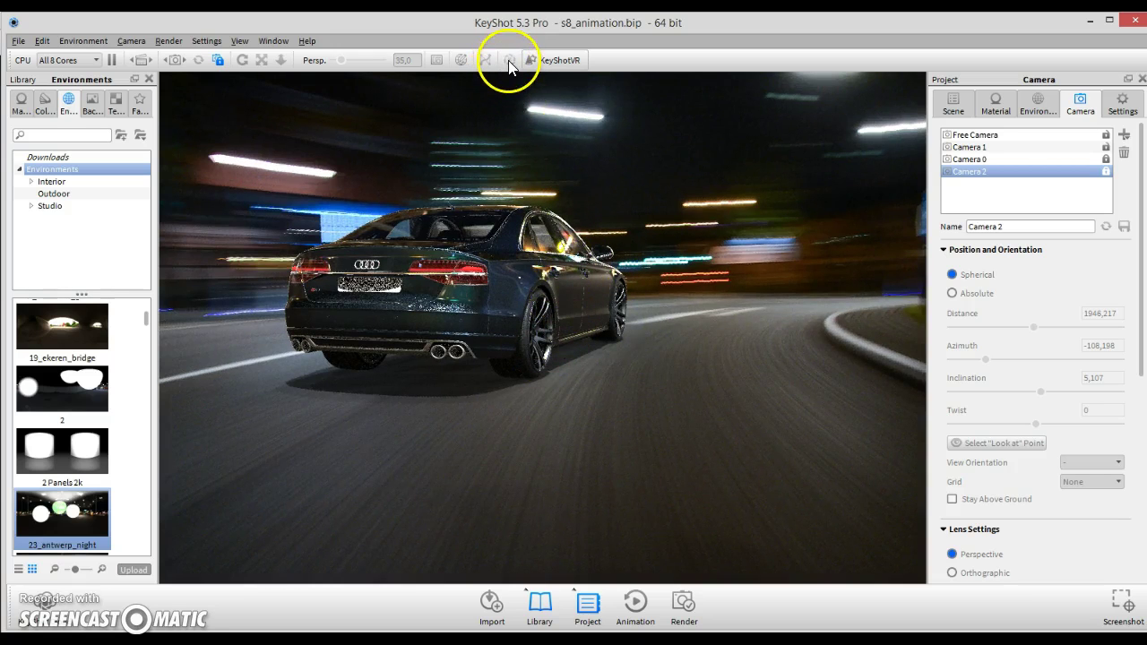
Frame the Audi side-on with Free Camera: distance 1154,066, azimuth -181,02, inclination 4,603
click(1034, 137)
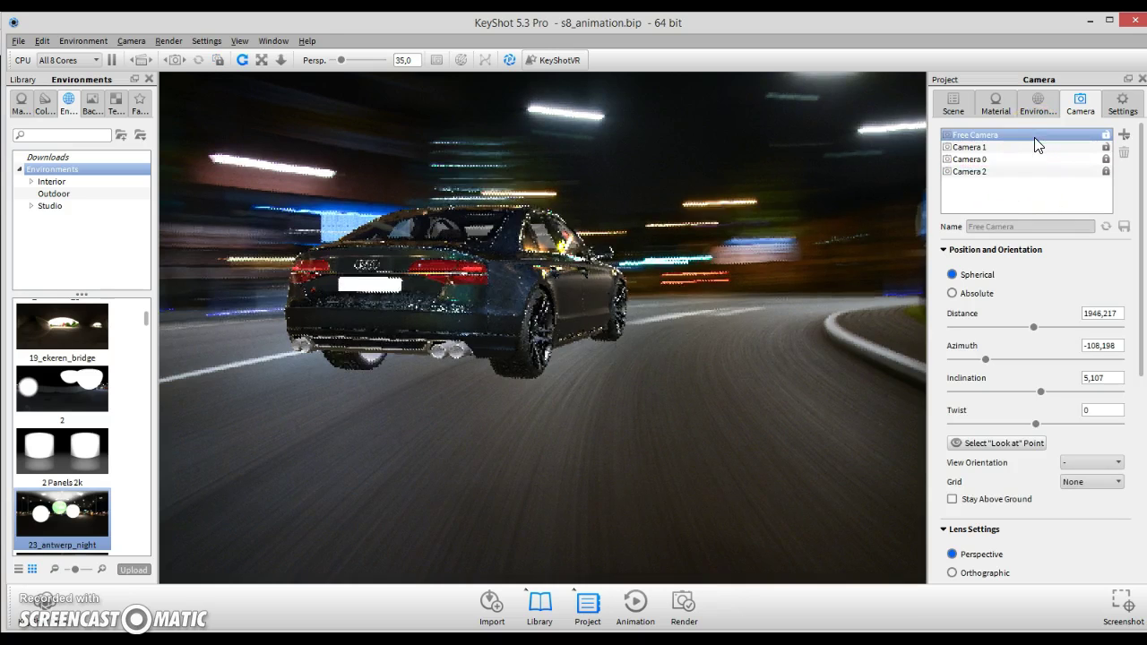
drag(621, 314, 352, 318)
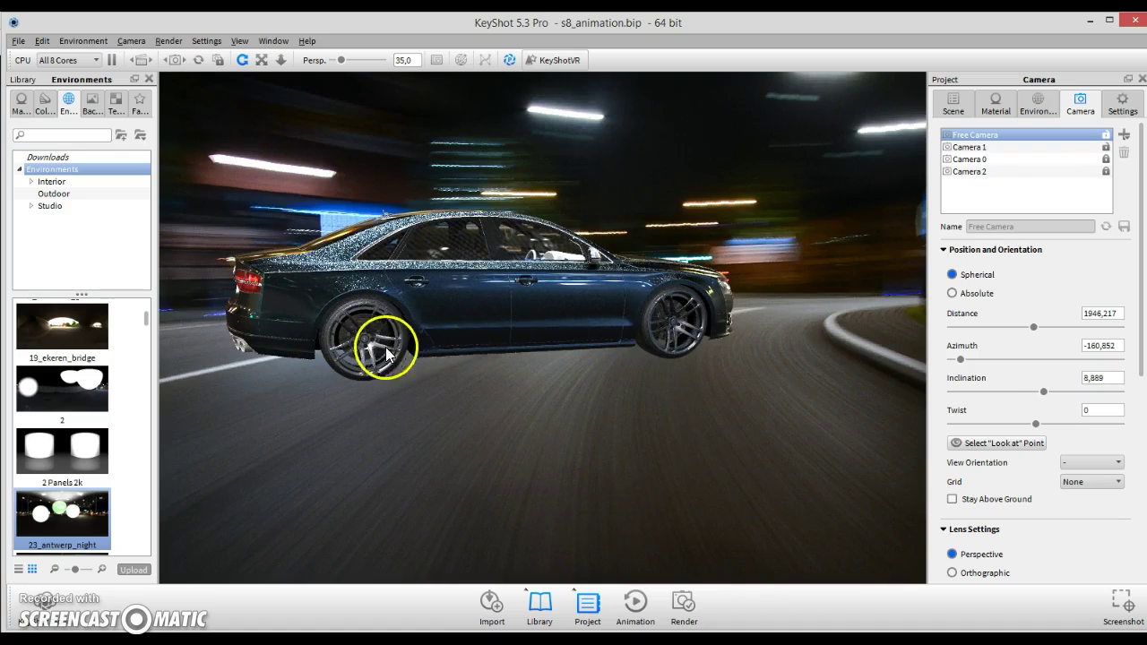
drag(389, 346, 342, 281)
scroll(341, 280, up, 3)
scroll(342, 280, up, 3)
middle_drag(302, 292, 245, 340)
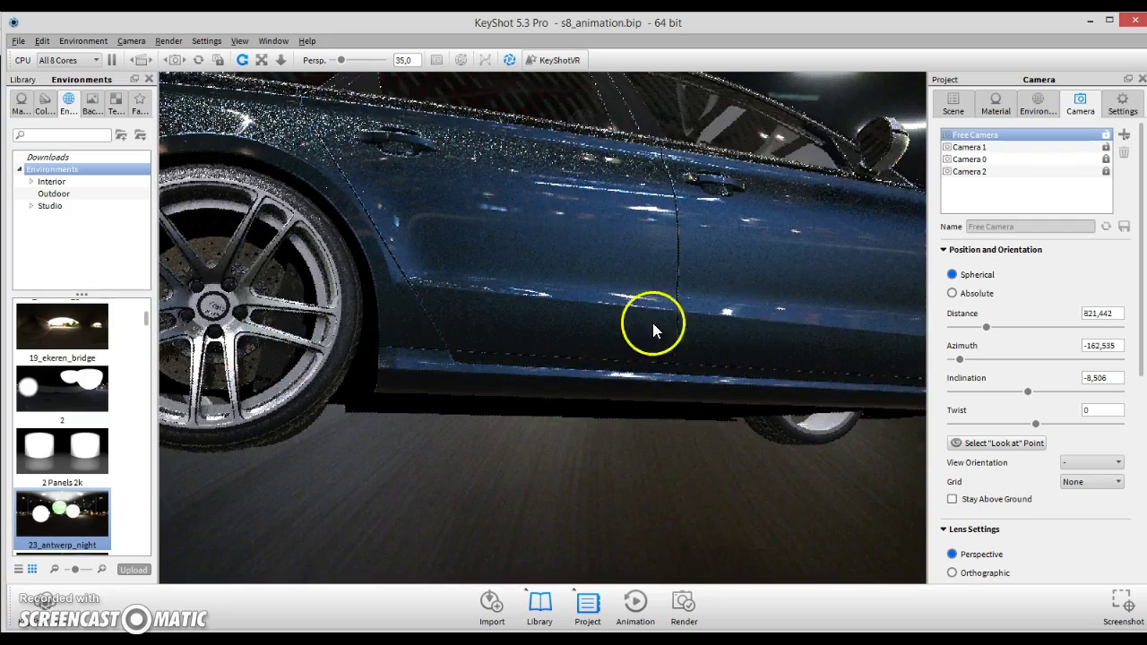
scroll(654, 318, down, 3)
drag(356, 323, 397, 356)
scroll(396, 356, down, 1)
middle_drag(329, 359, 272, 363)
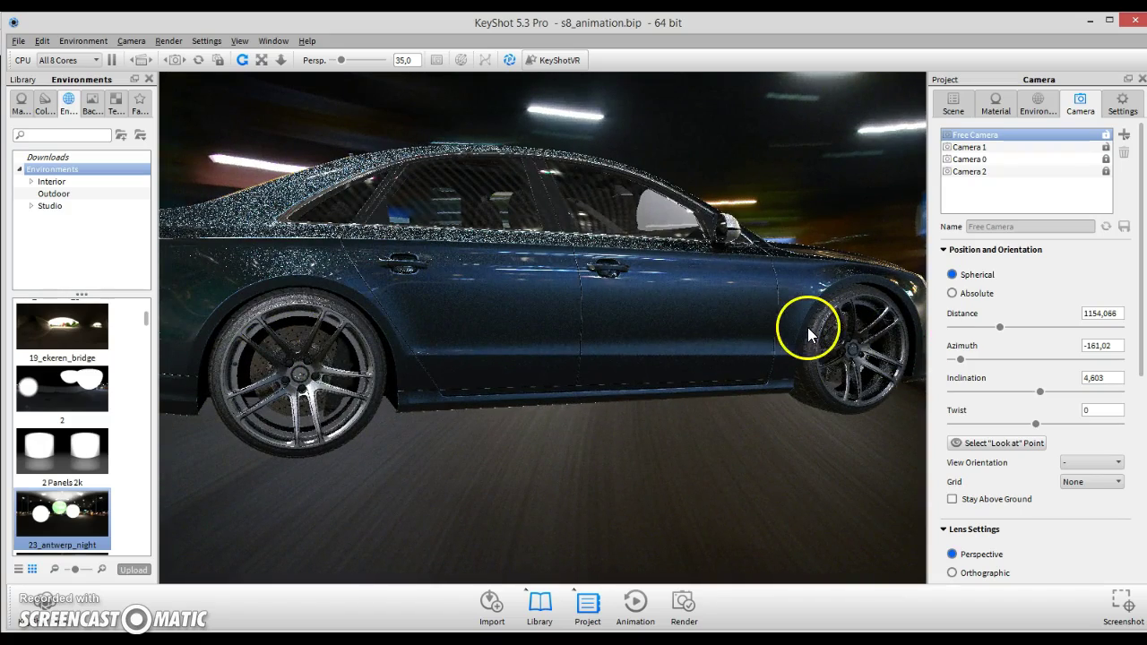
drag(891, 286, 877, 302)
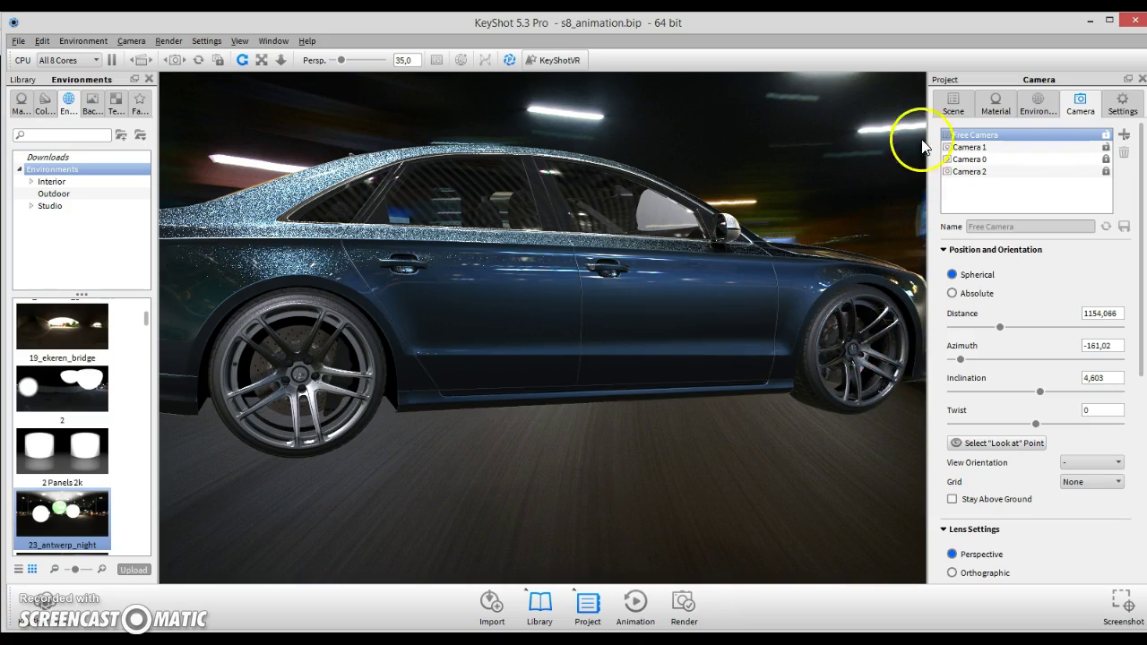
In the Scene tree, select and expand the BC_FORGED_RZ01 #2 rear wheel group
click(951, 109)
click(571, 314)
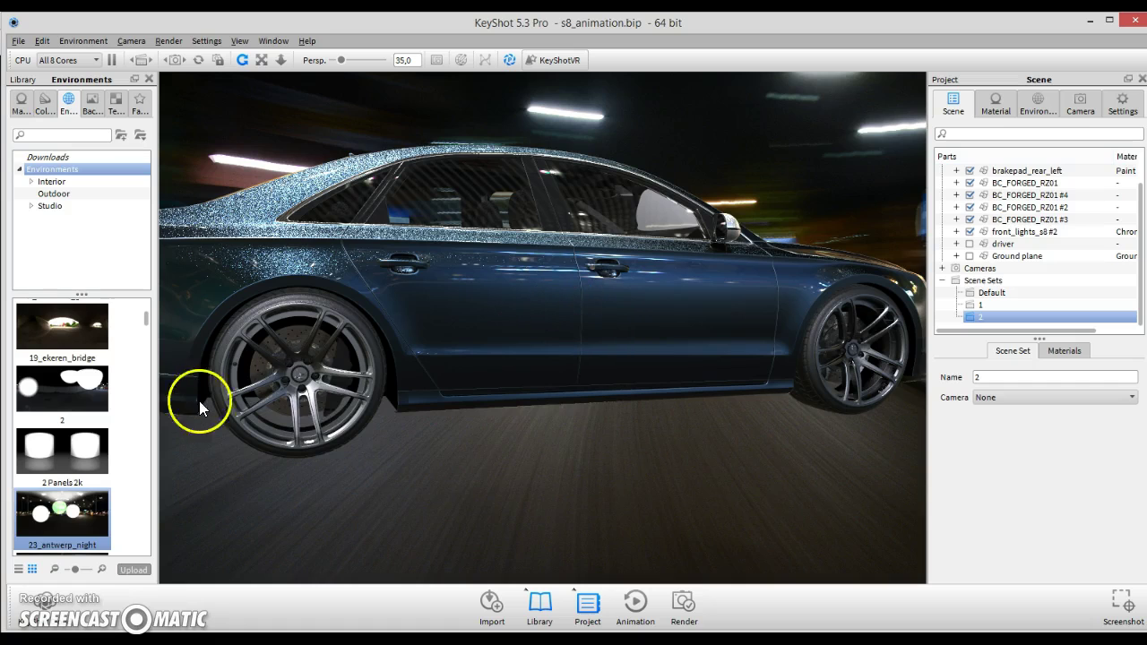
click(1028, 220)
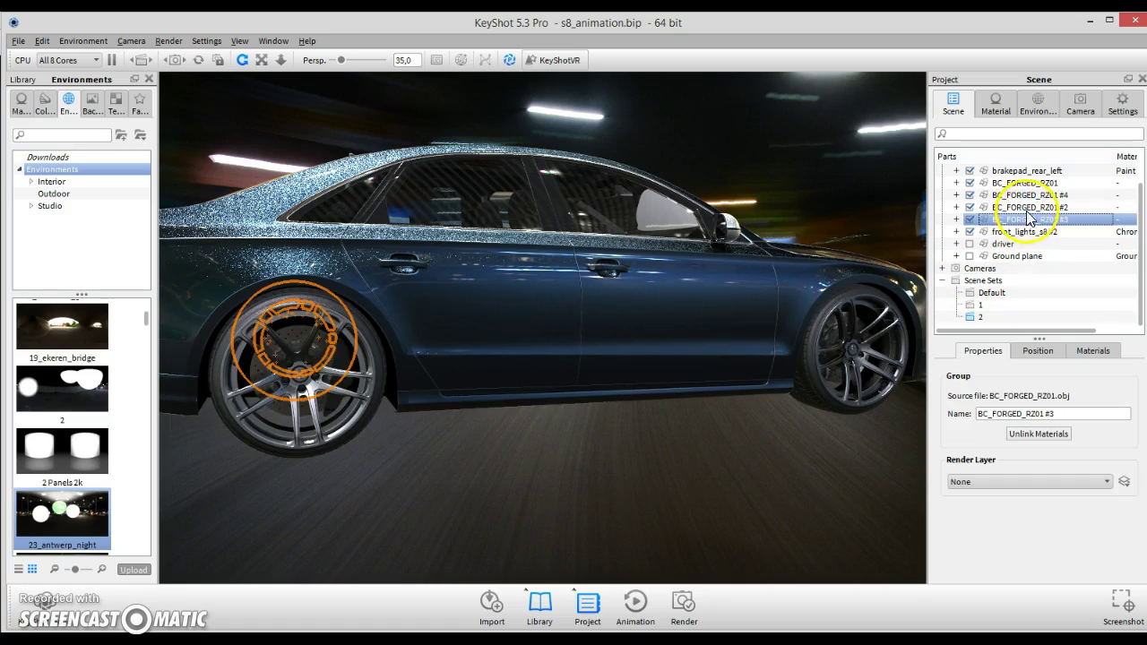
click(1029, 207)
click(1029, 194)
click(1031, 182)
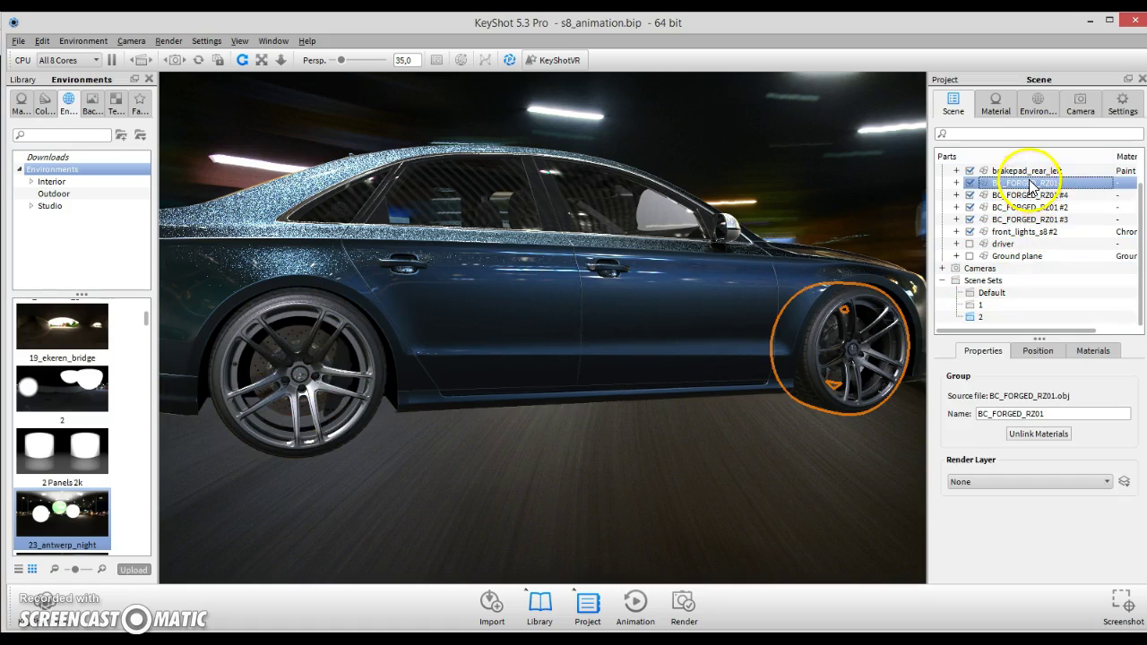
click(1031, 194)
click(1030, 207)
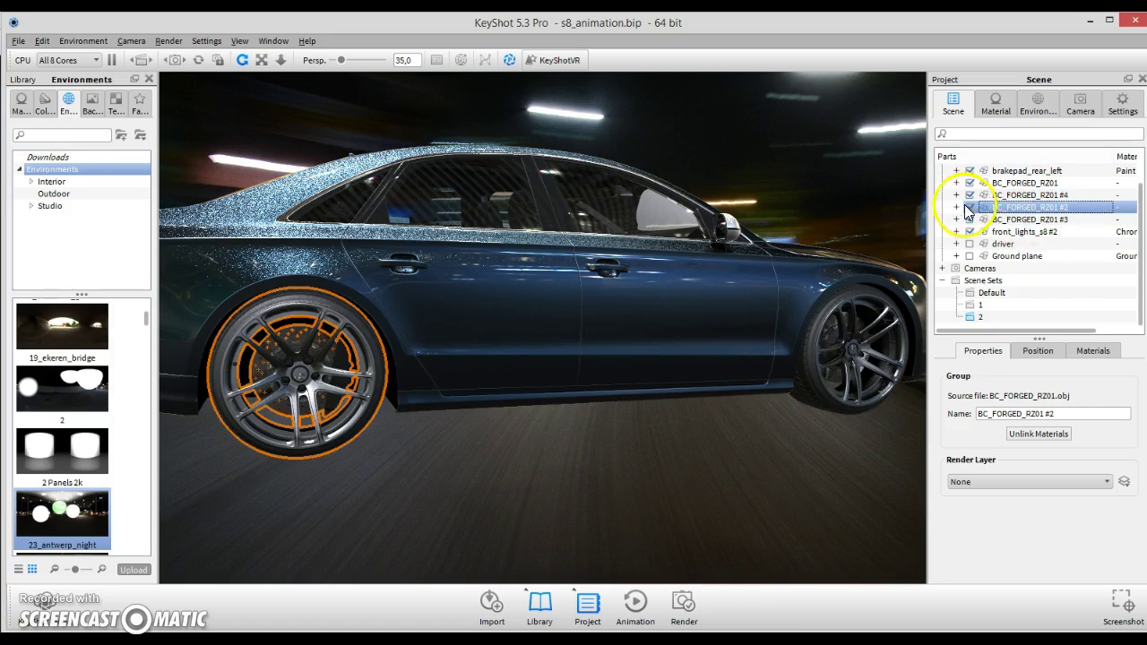
double_click(1033, 209)
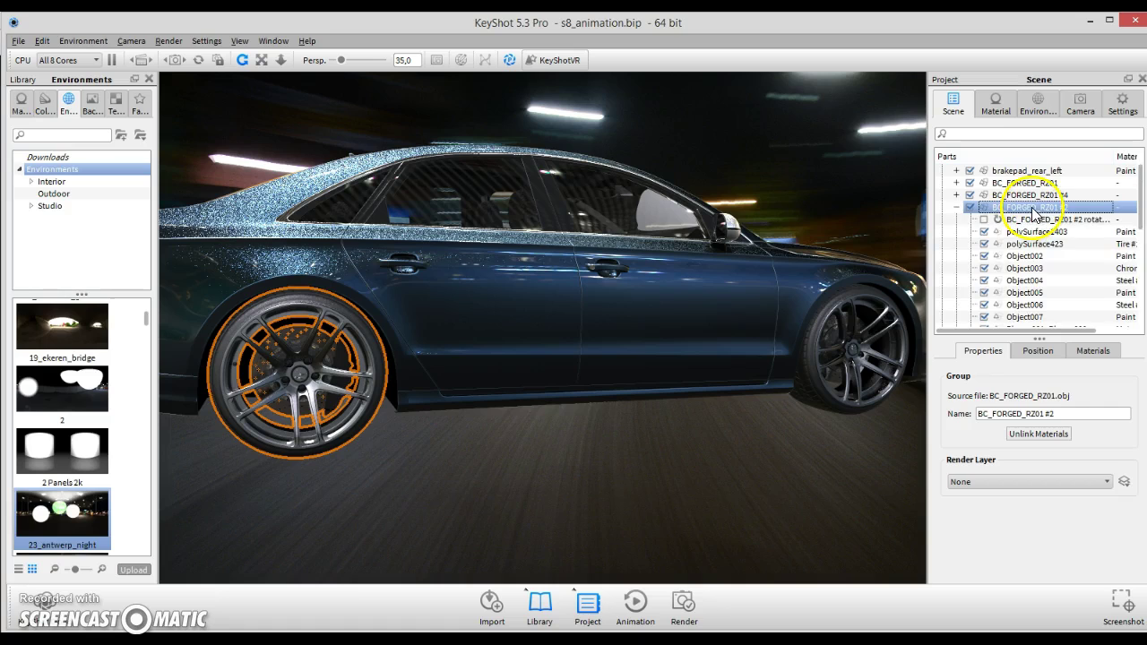
Select the rear brake caliper polySurface1403 and bring up its part options in the tree
click(345, 362)
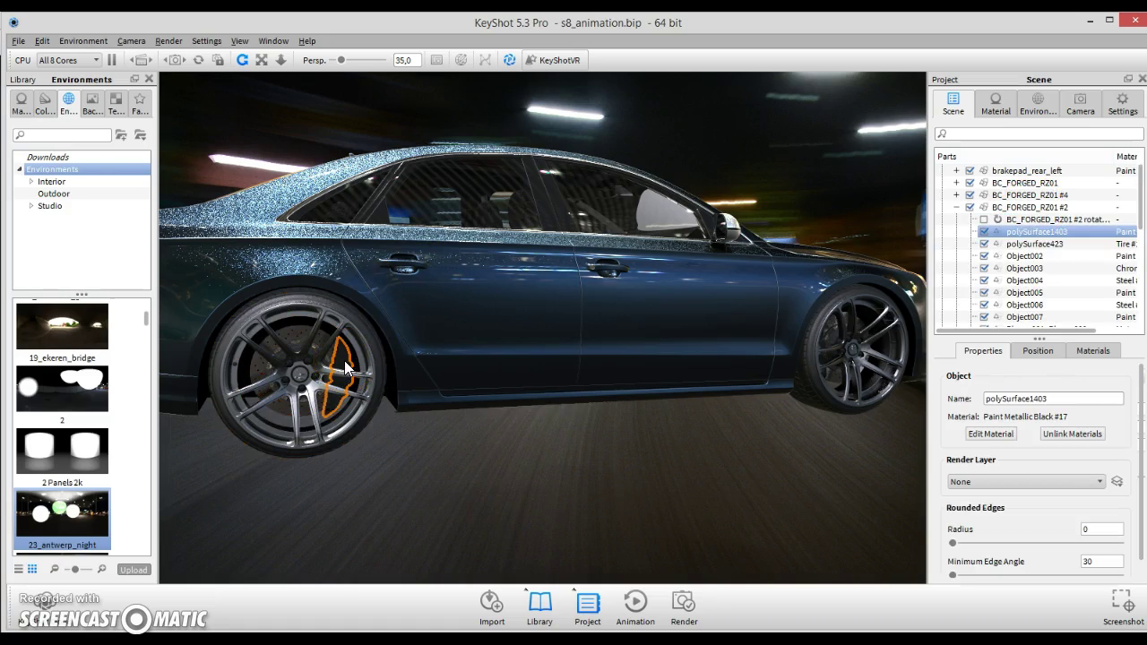
right_click(345, 368)
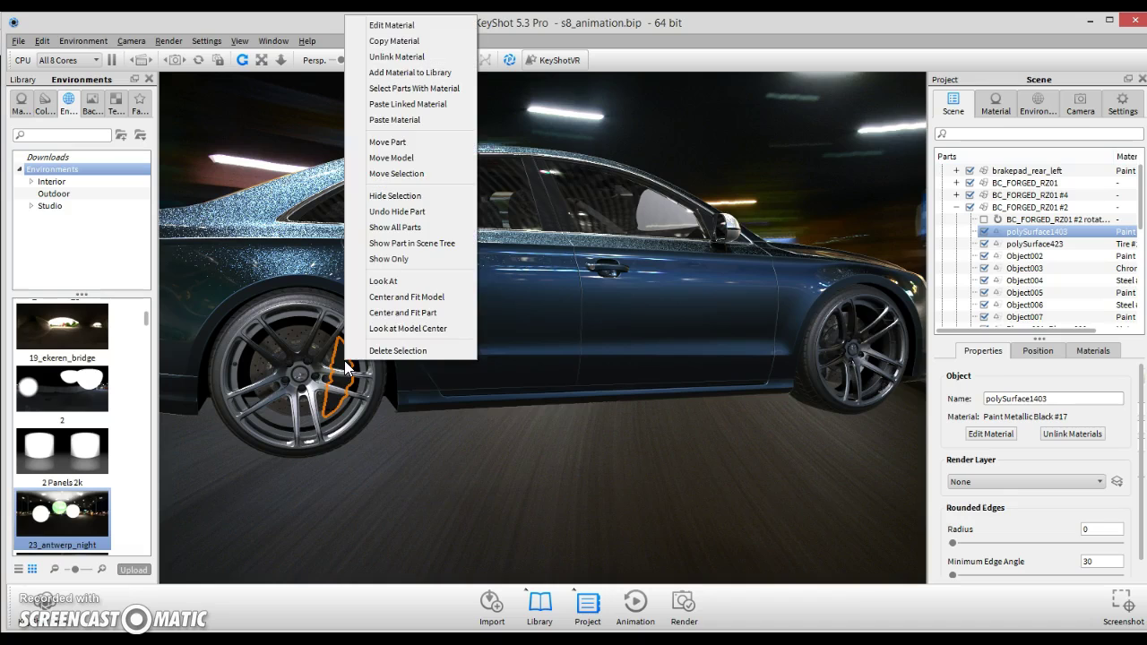
click(1025, 234)
right_click(1024, 235)
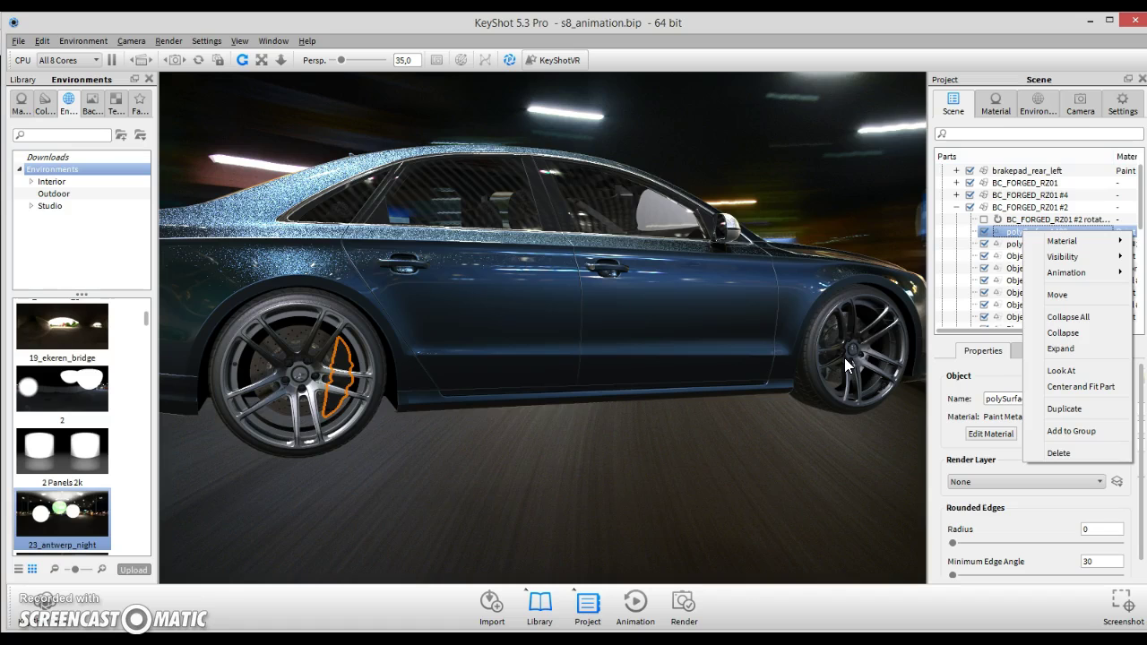
Put caliper polySurface1403 into a new group named rear_calipper and check the rear caliper
click(1077, 435)
click(513, 617)
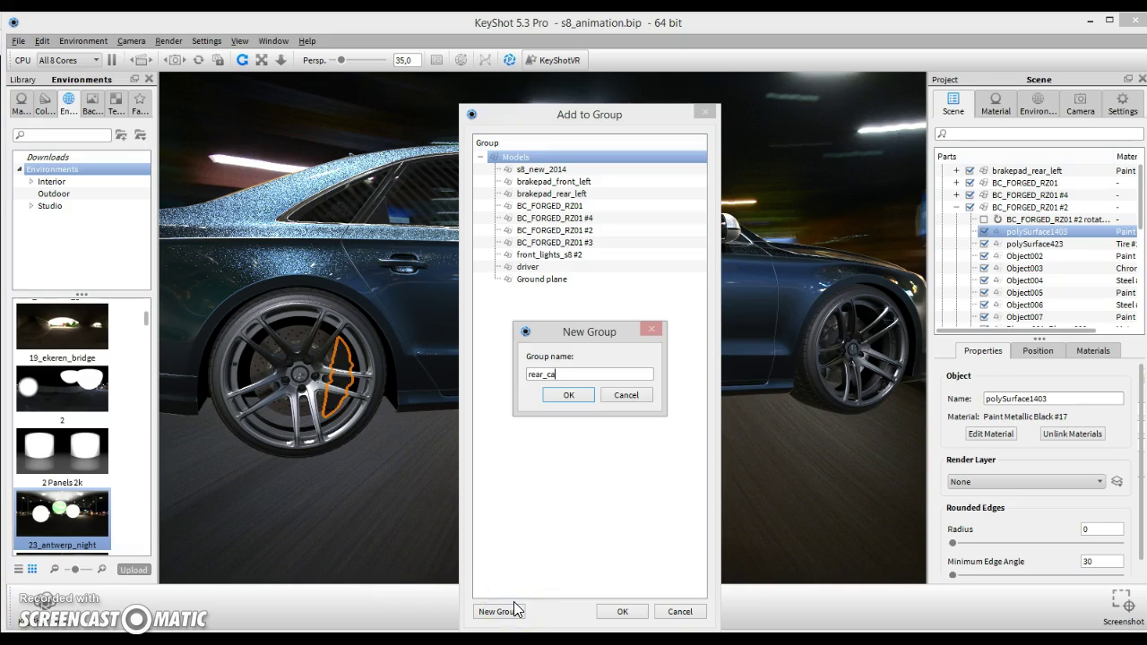
key(Return)
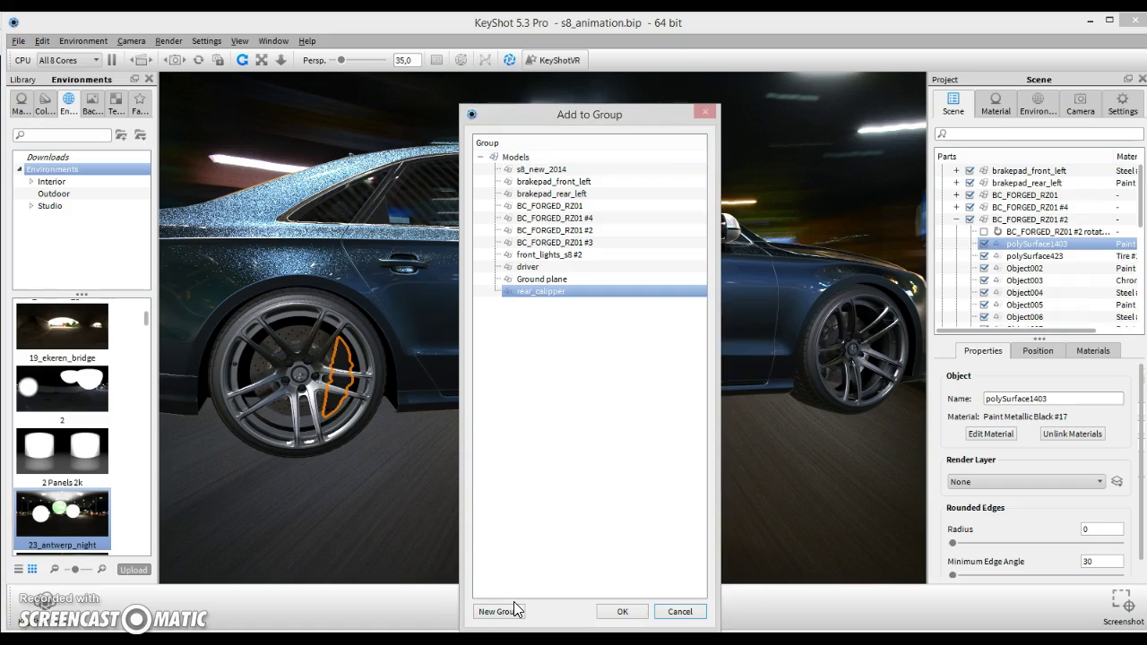
click(622, 611)
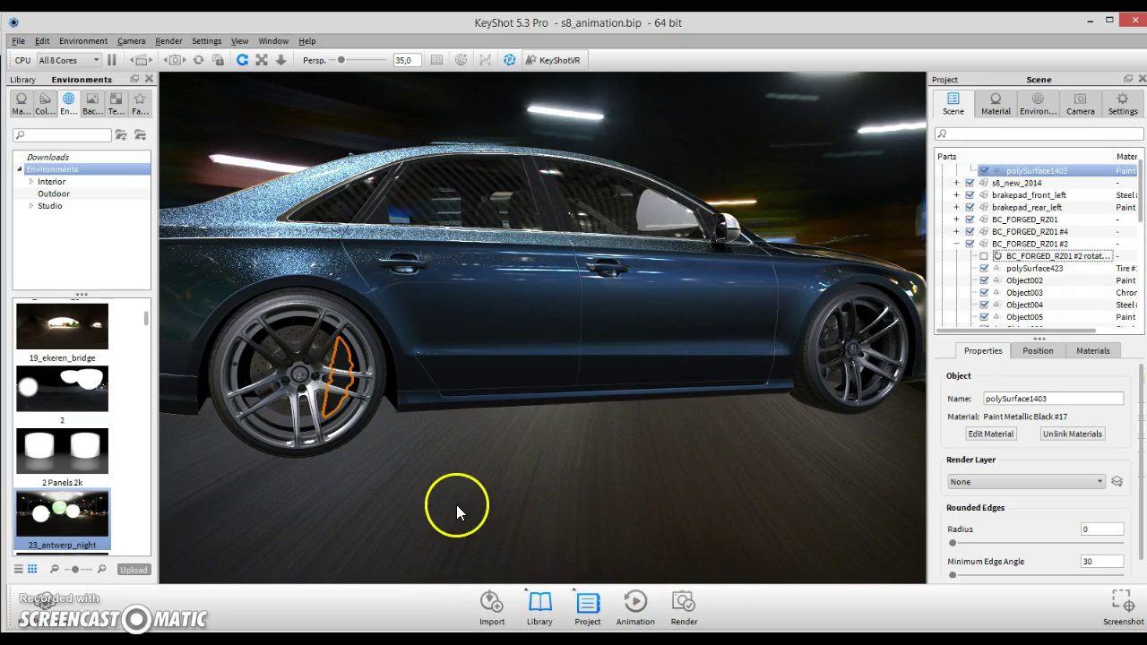
click(341, 351)
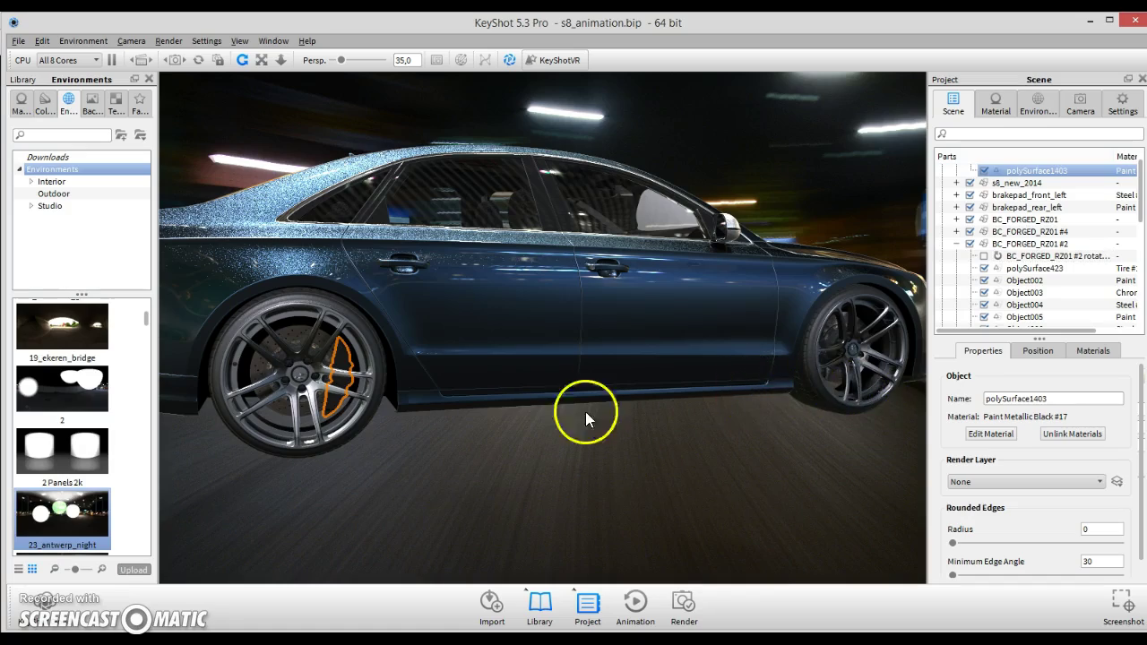
Orbit to a front three-quarter view and select the BC_FORGED_RZ01 front wheel group
drag(585, 418, 523, 419)
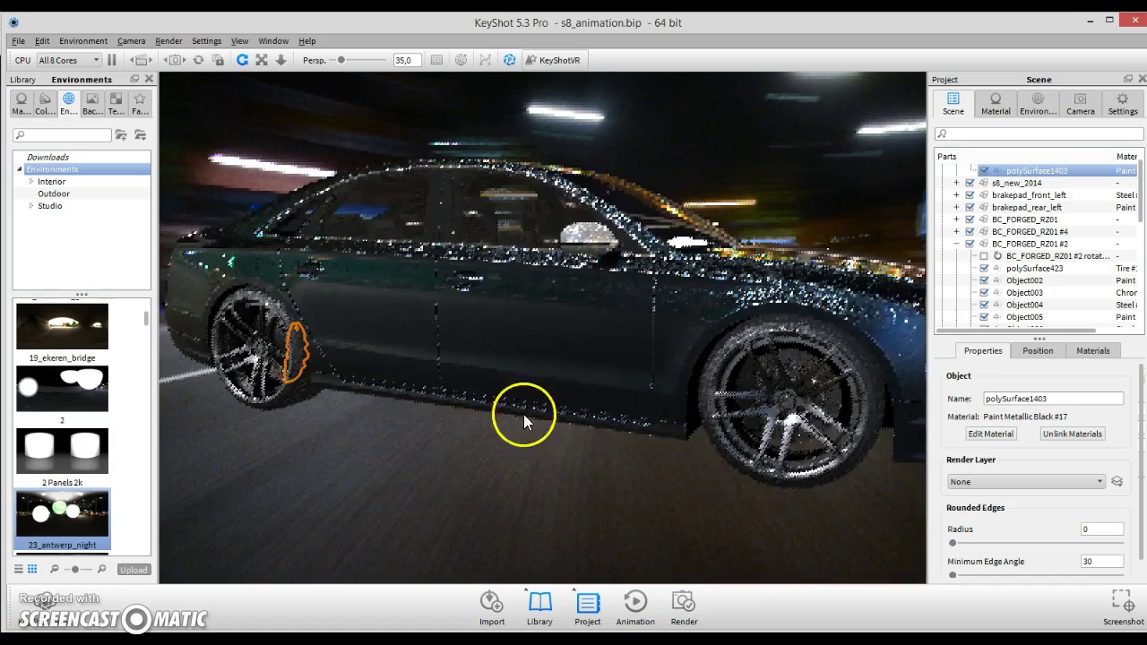
click(580, 398)
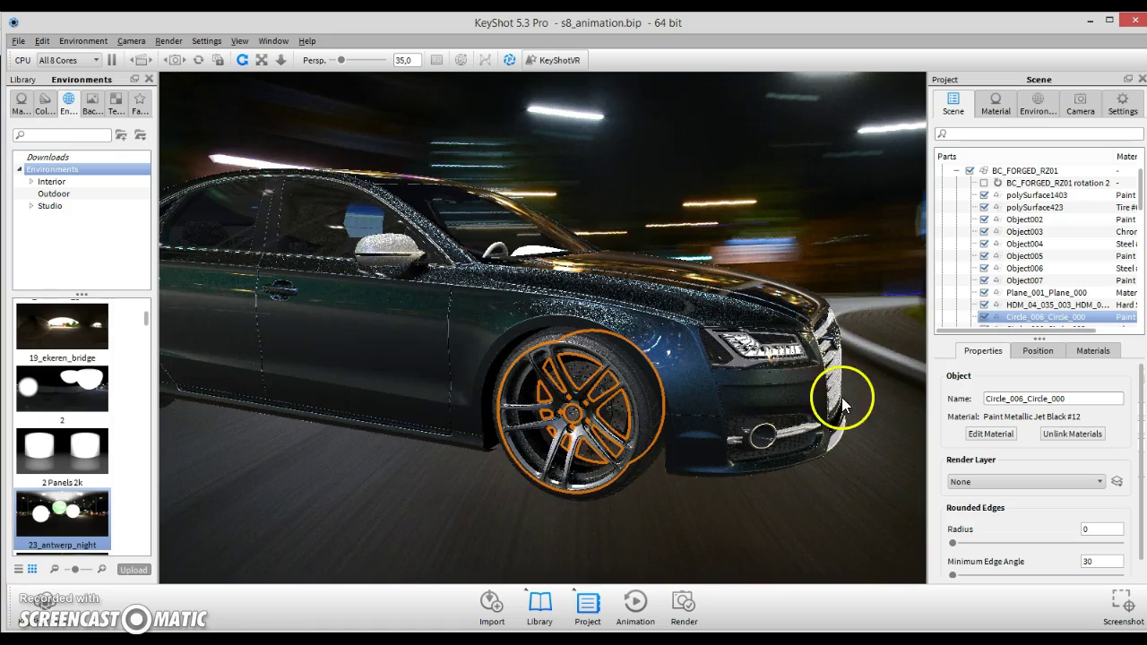
scroll(1028, 202, up, 1)
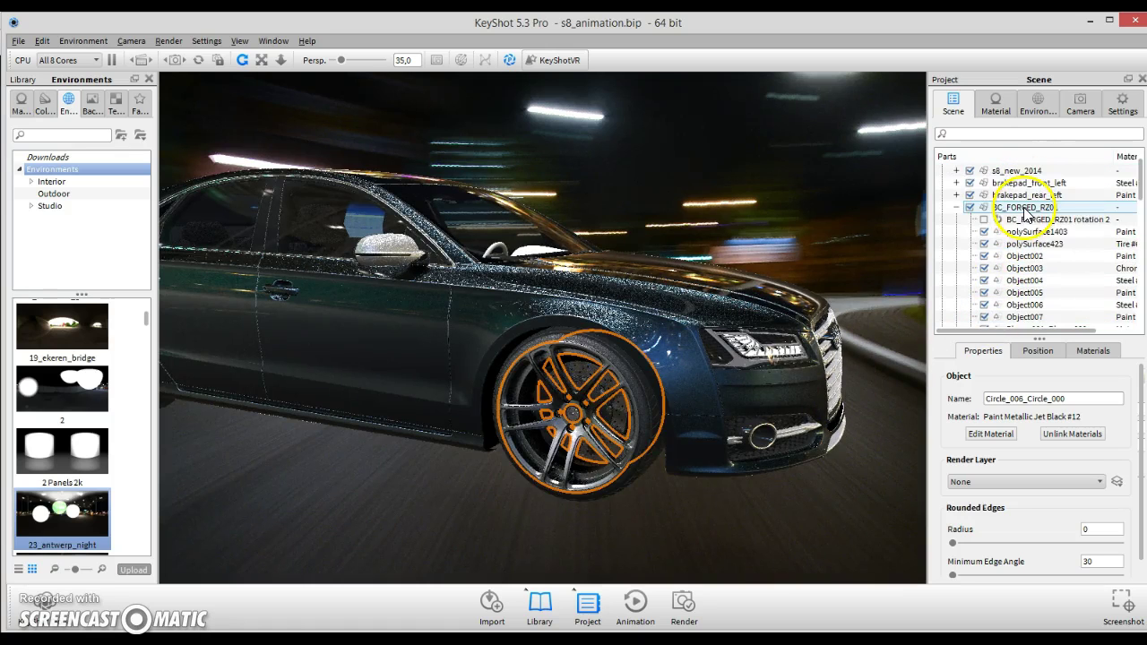
scroll(1028, 212, down, 1)
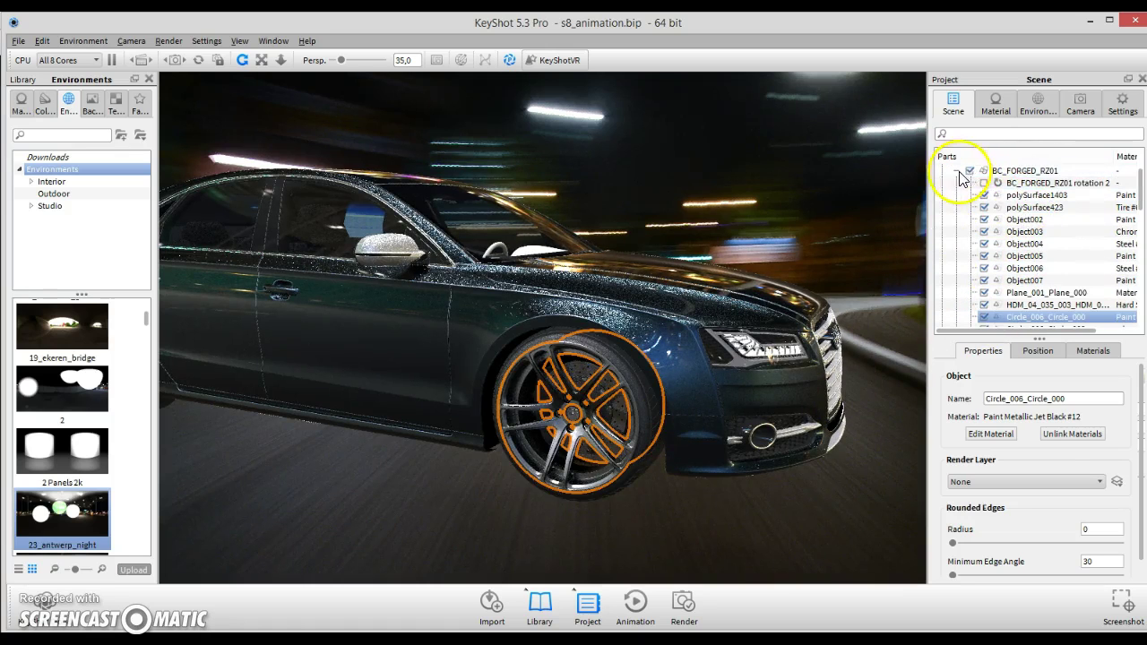
click(1008, 172)
right_click(1010, 179)
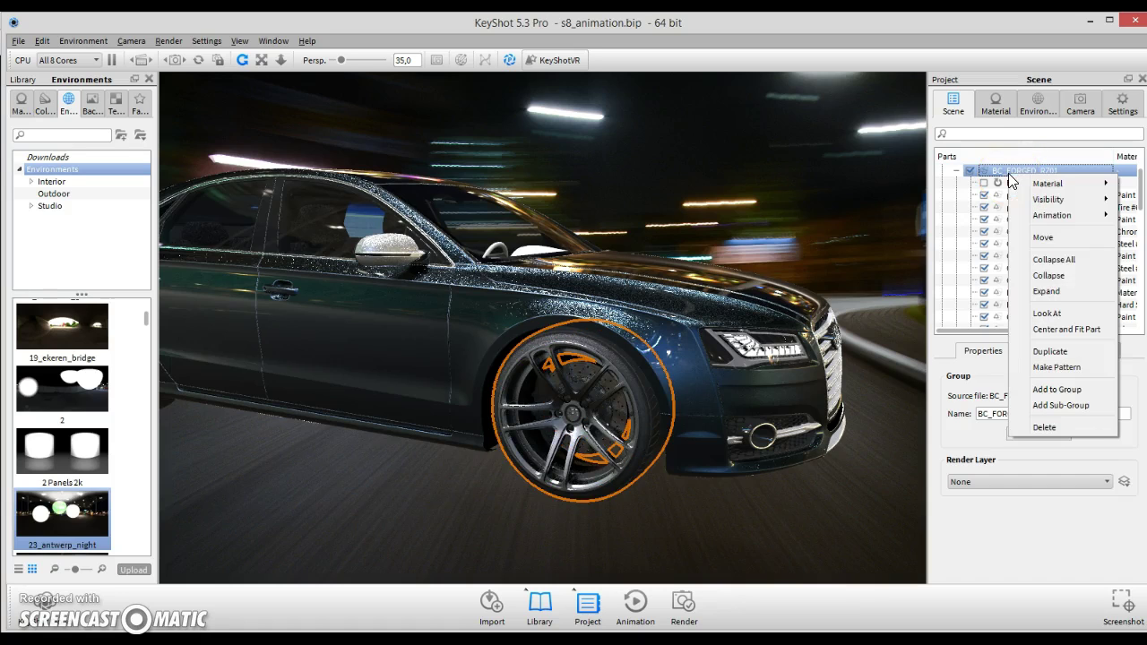
Rotate the wheel group around its axle with Global axes in the Move tool and apply it
click(986, 238)
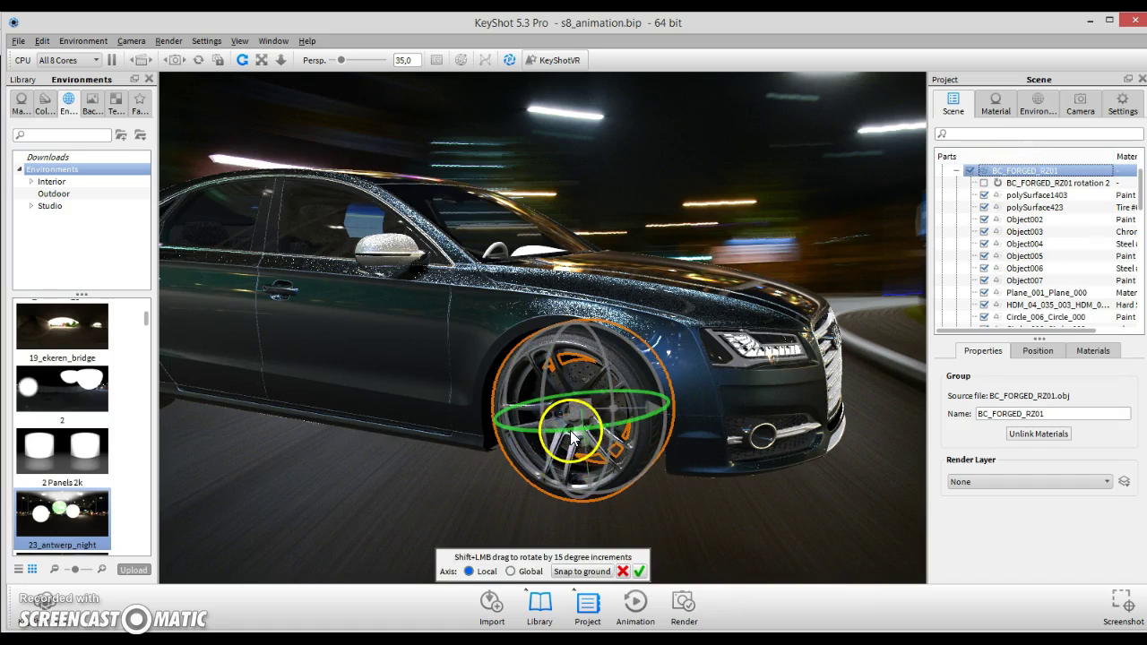
click(510, 571)
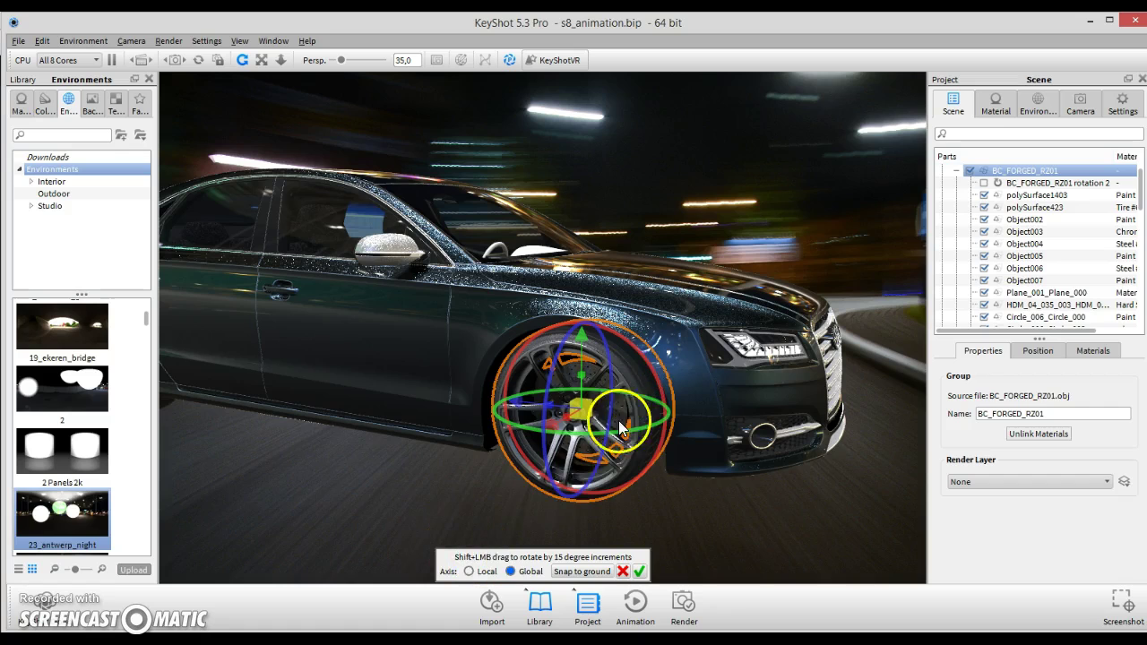
mouse_move(631, 425)
mouse_down()
mouse_move(575, 446)
mouse_move(569, 430)
mouse_move(634, 432)
mouse_move(617, 421)
mouse_move(597, 438)
mouse_move(612, 431)
mouse_up()
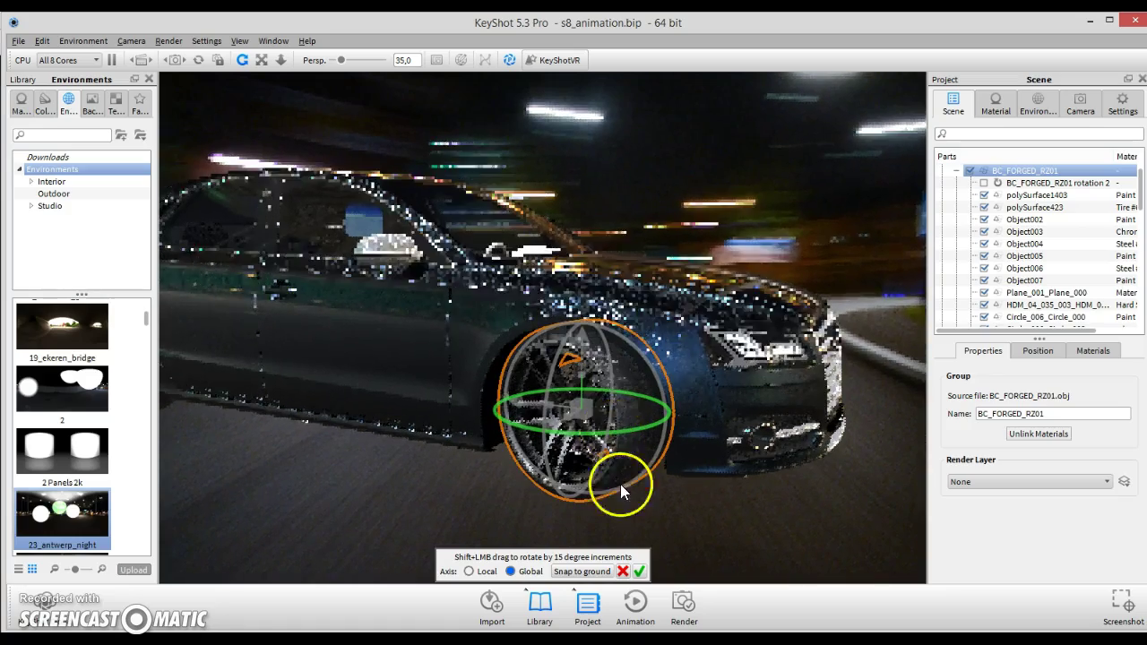
click(639, 570)
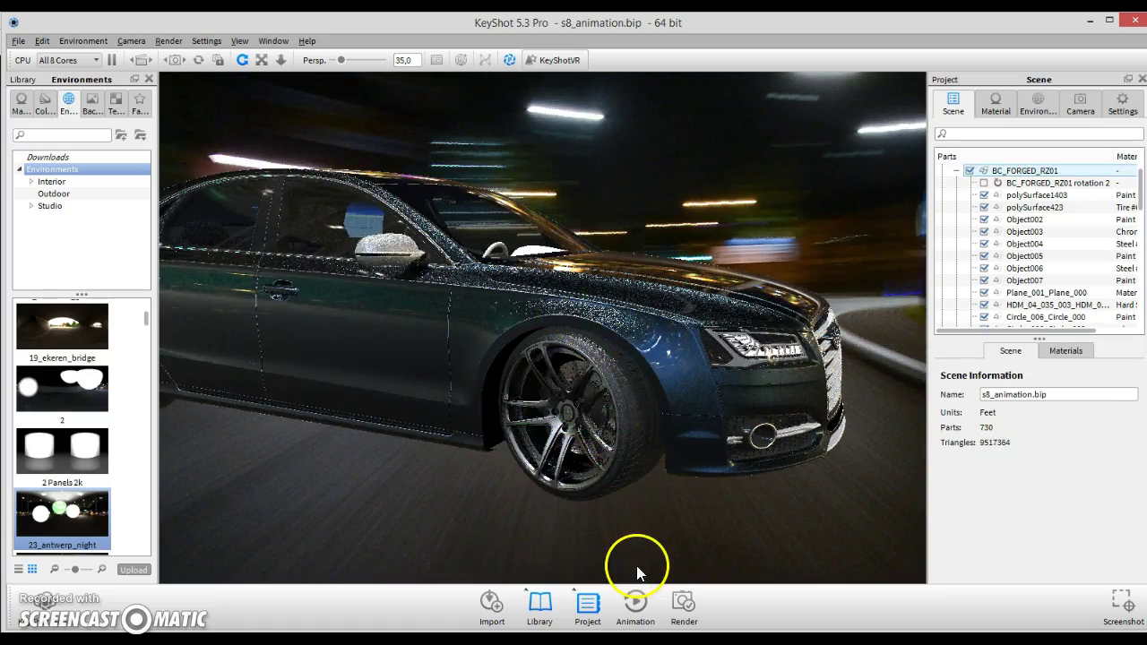
View the Audi through Camera 2 from behind with the ground shadow turned on
click(1080, 103)
click(1003, 176)
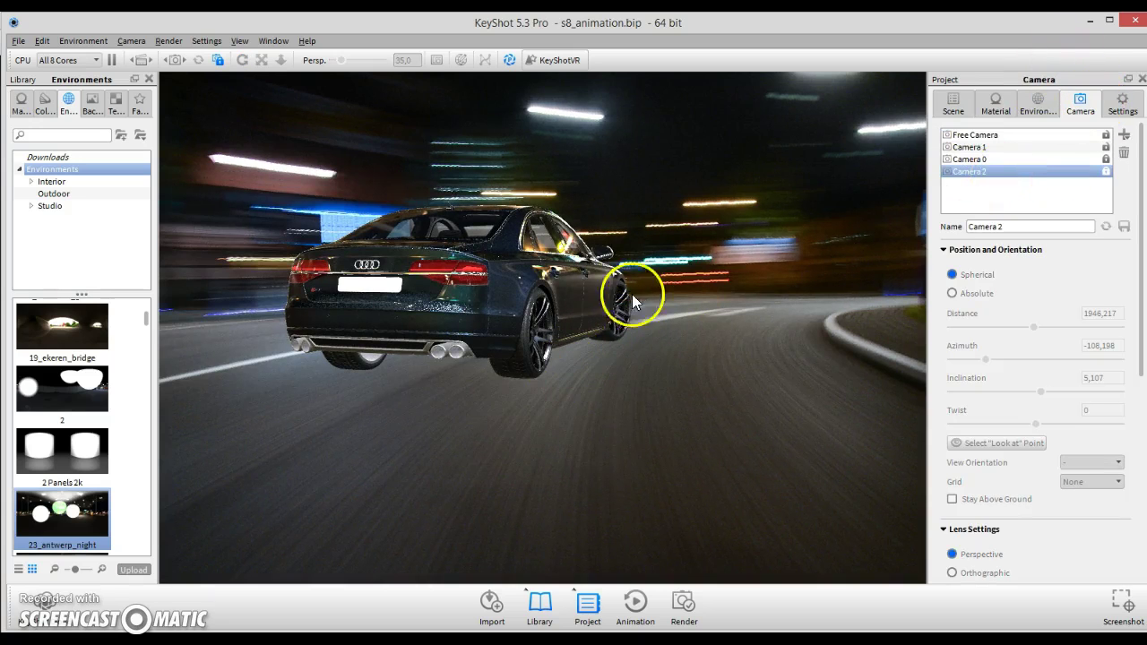
click(509, 61)
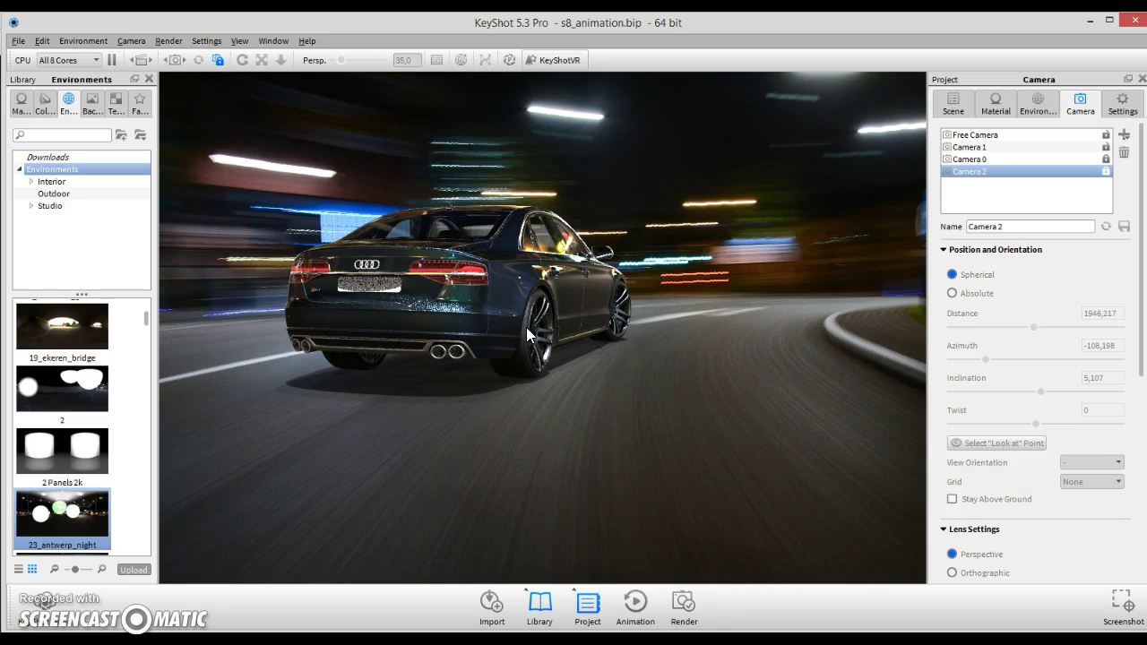
mouse_move(526, 327)
mouse_down()
mouse_move(364, 250)
mouse_move(506, 222)
mouse_up()
Frame the front wheel close-up with Free Camera (distance 1009,048, azimuth 162,307) and select its caliper
click(509, 59)
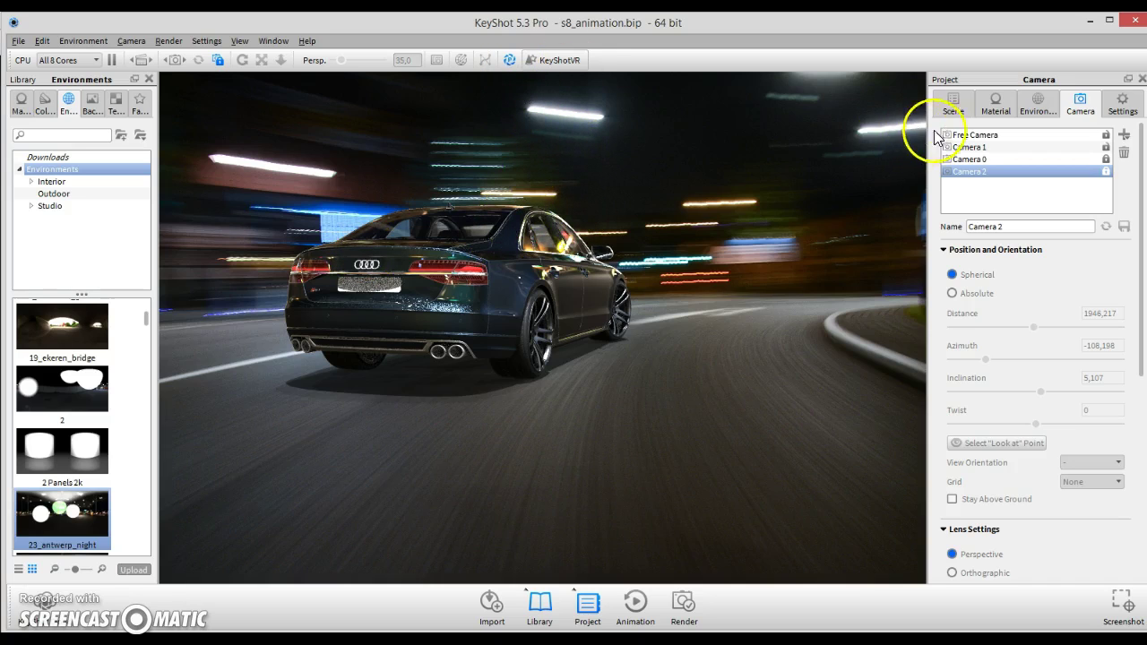
click(972, 134)
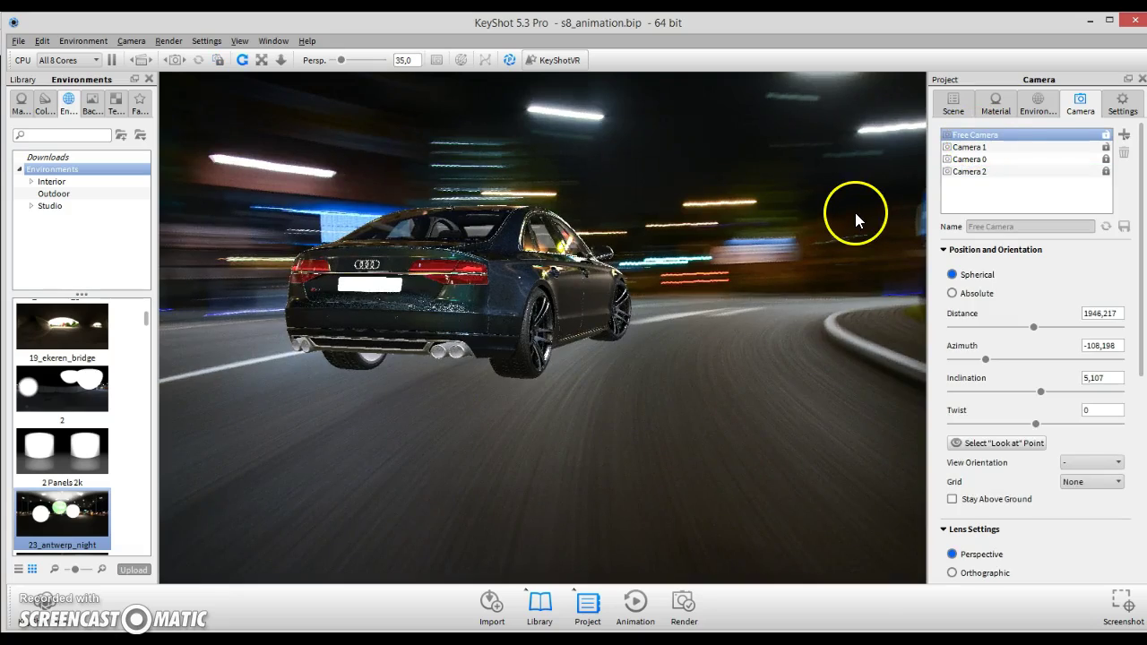
drag(854, 209, 690, 344)
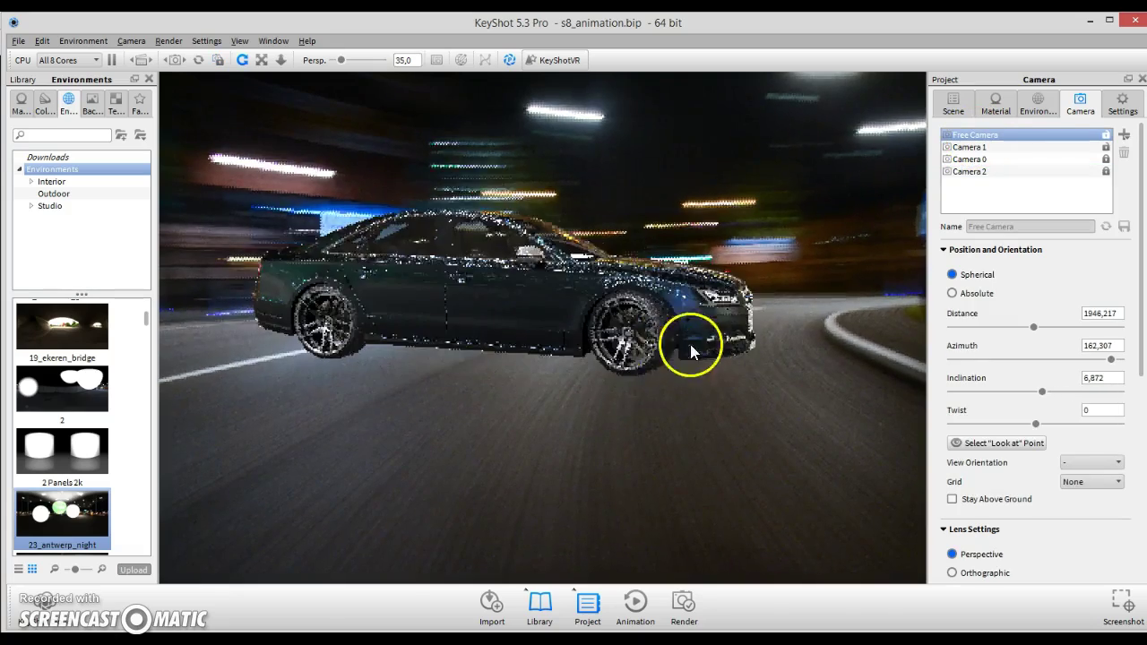
scroll(690, 345, up, 6)
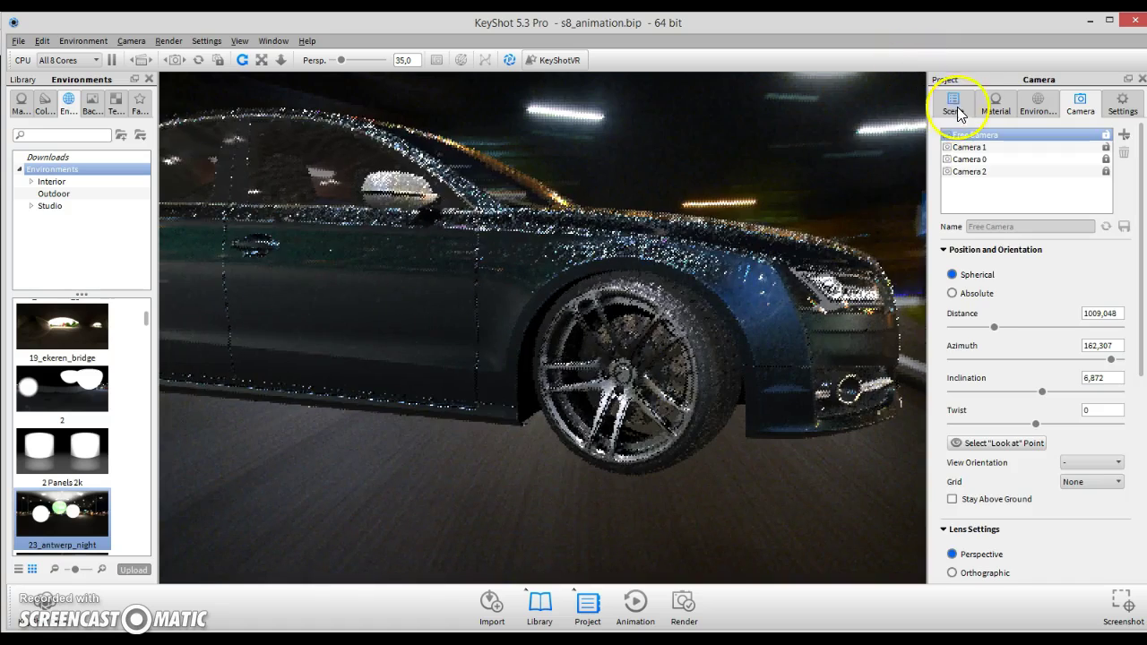
click(954, 105)
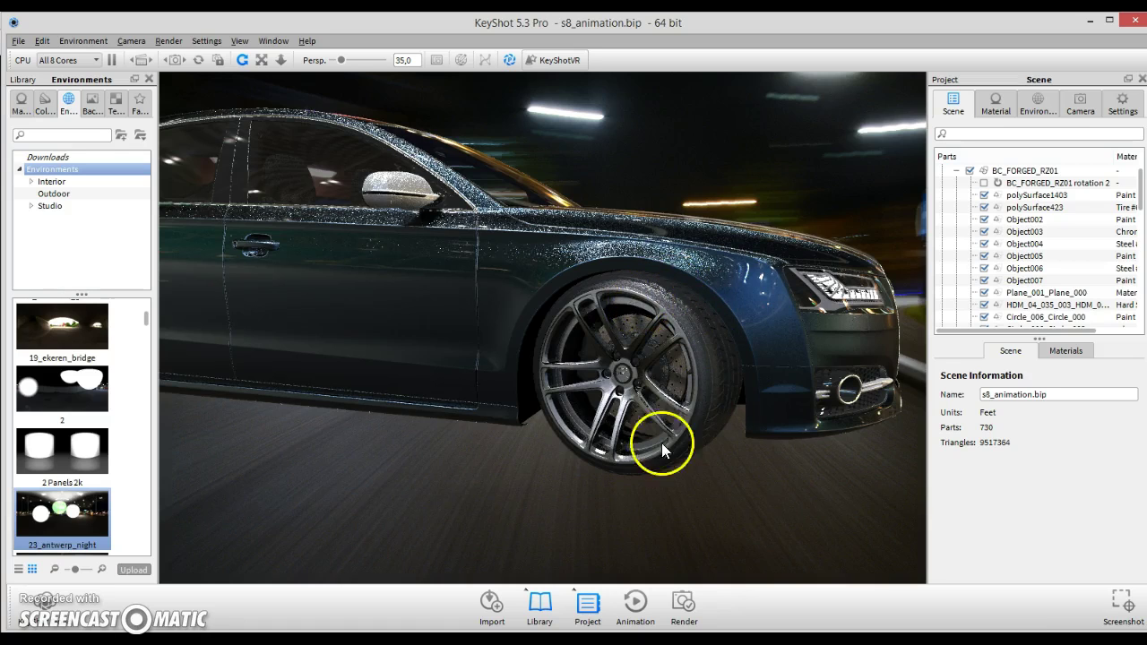
click(590, 354)
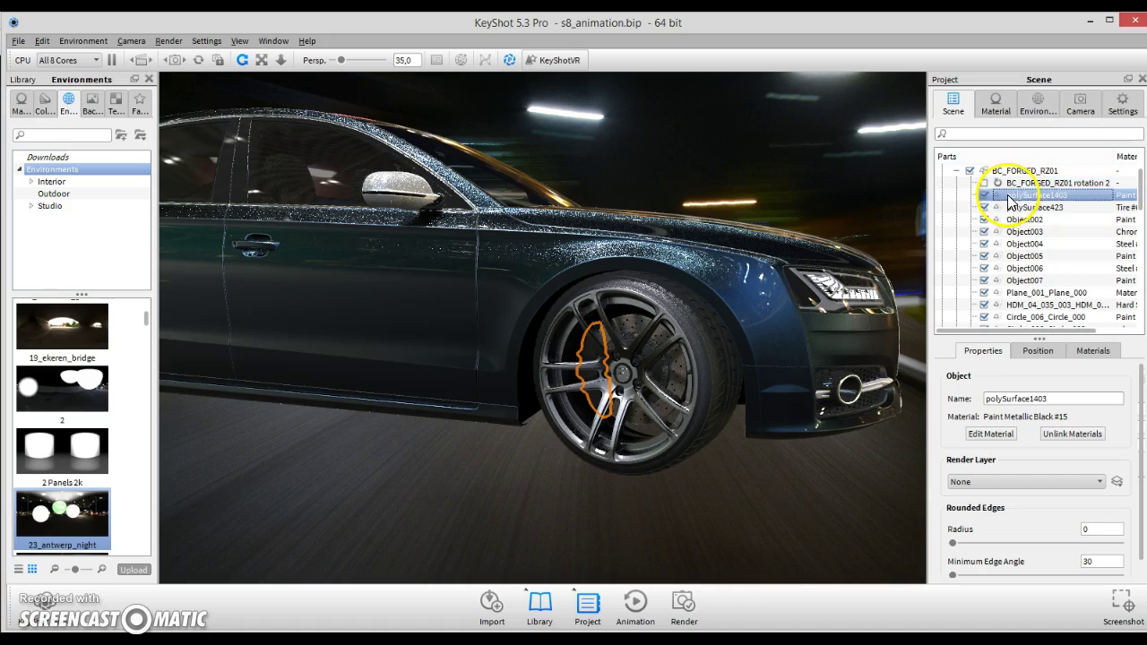
Add the front caliper polySurface1403 to a new group named front_calipper
right_click(1030, 196)
click(1073, 395)
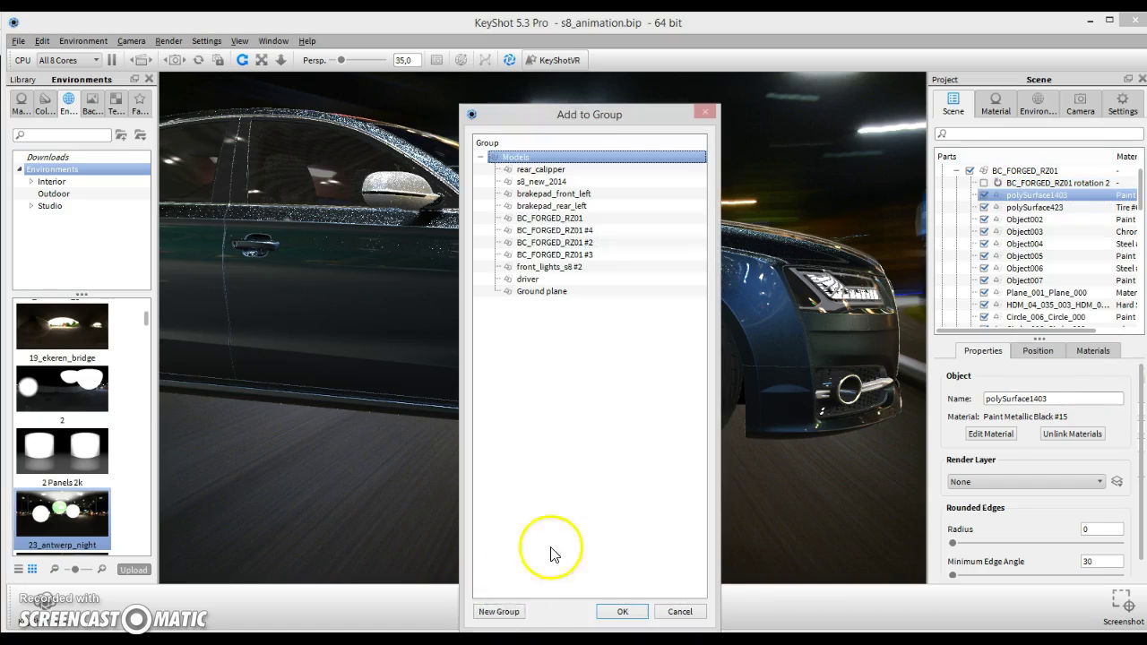
click(499, 612)
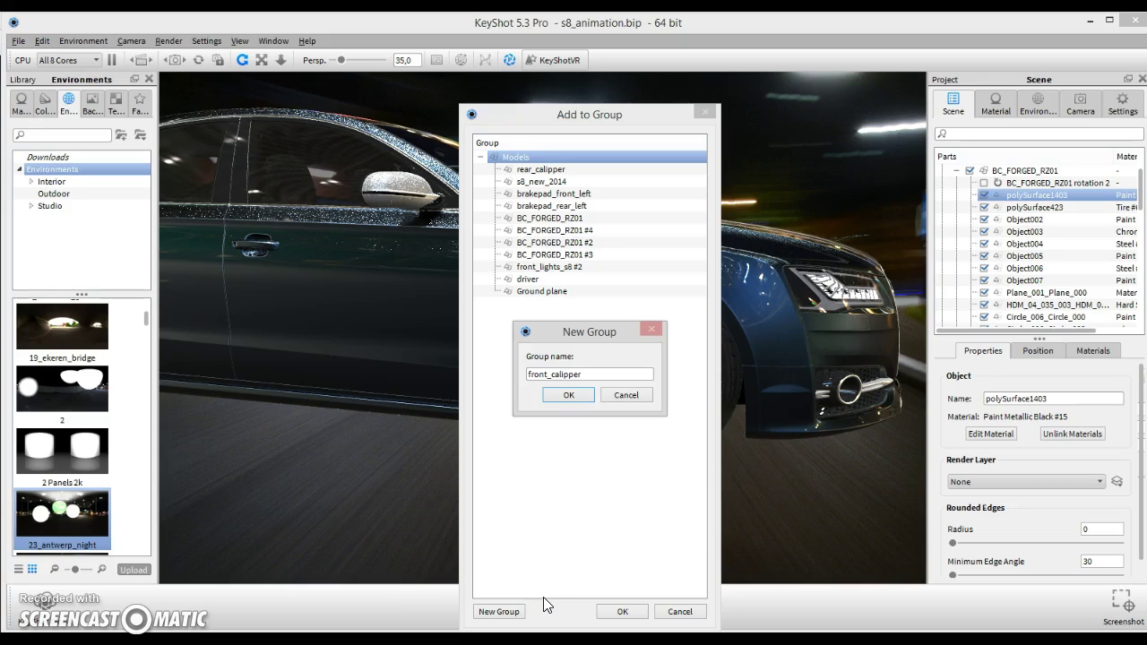
click(572, 396)
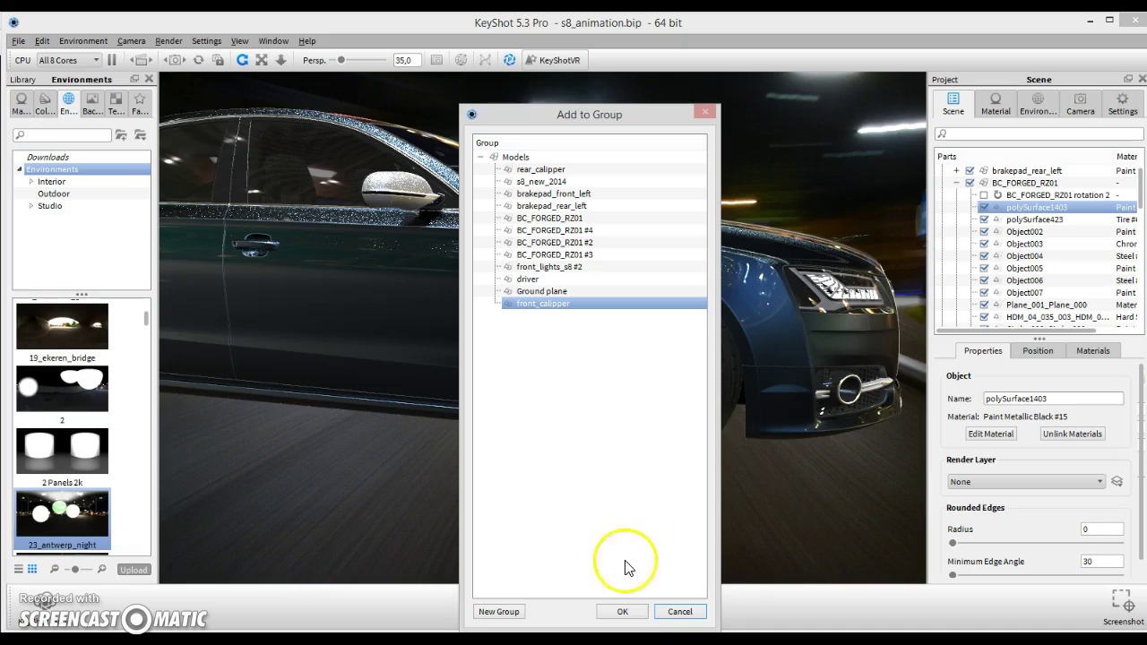
click(638, 613)
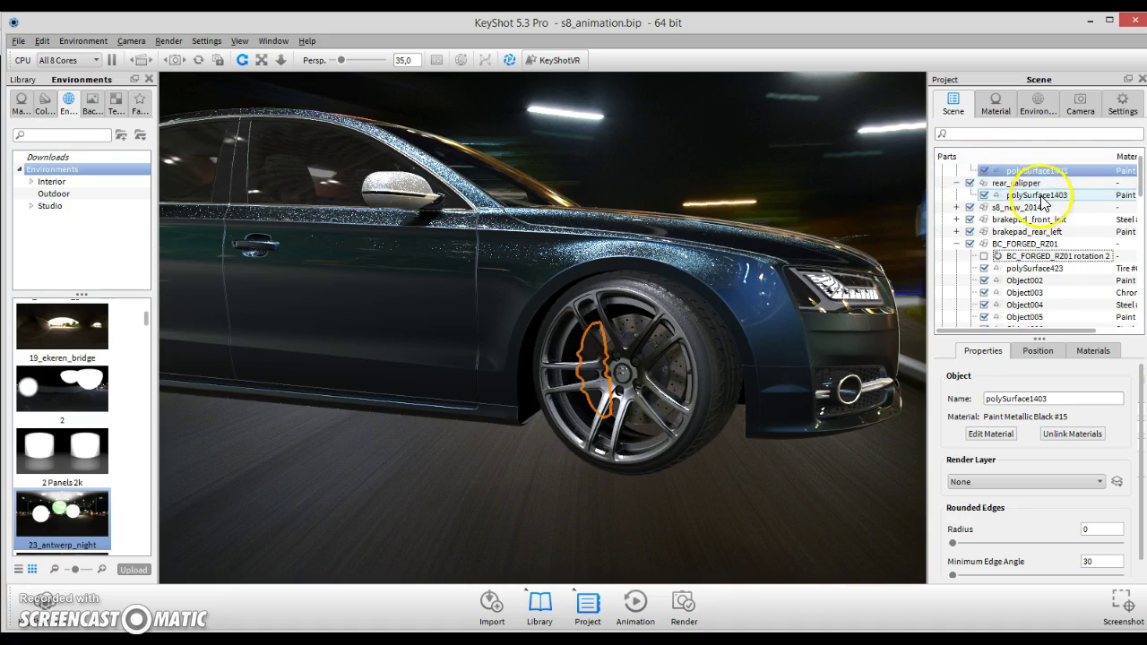
Rotate the BC_FORGED_RZ01 front wheel group on its green ring, apply it, and orbit low to the front
scroll(1031, 188, up, 1)
click(1021, 269)
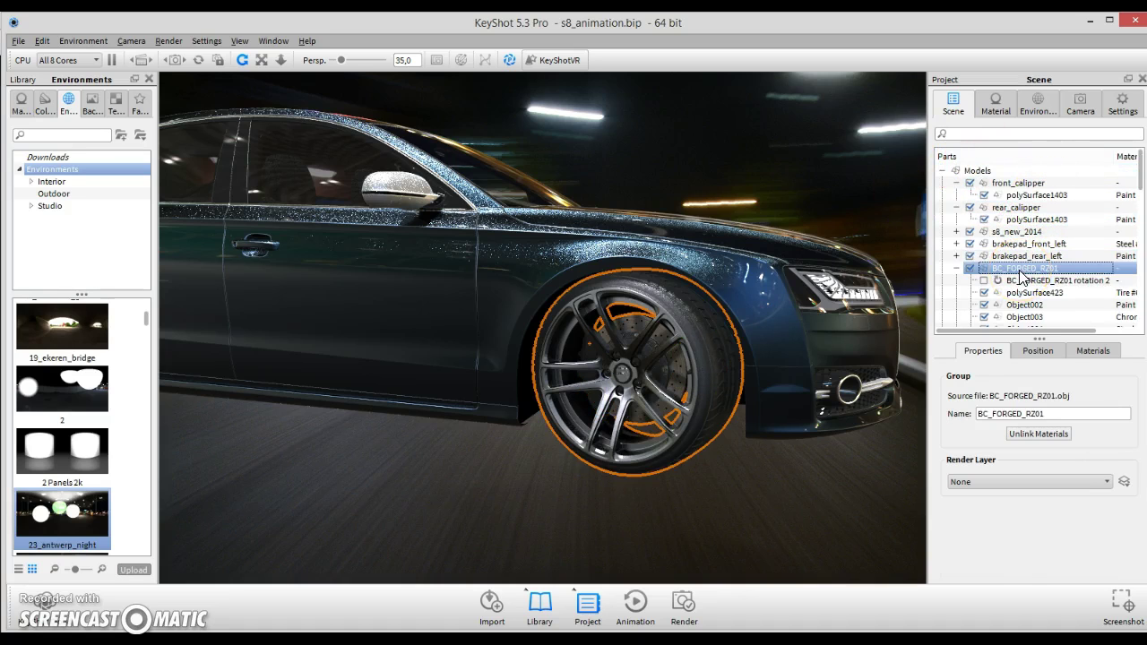
right_click(1021, 270)
click(1053, 334)
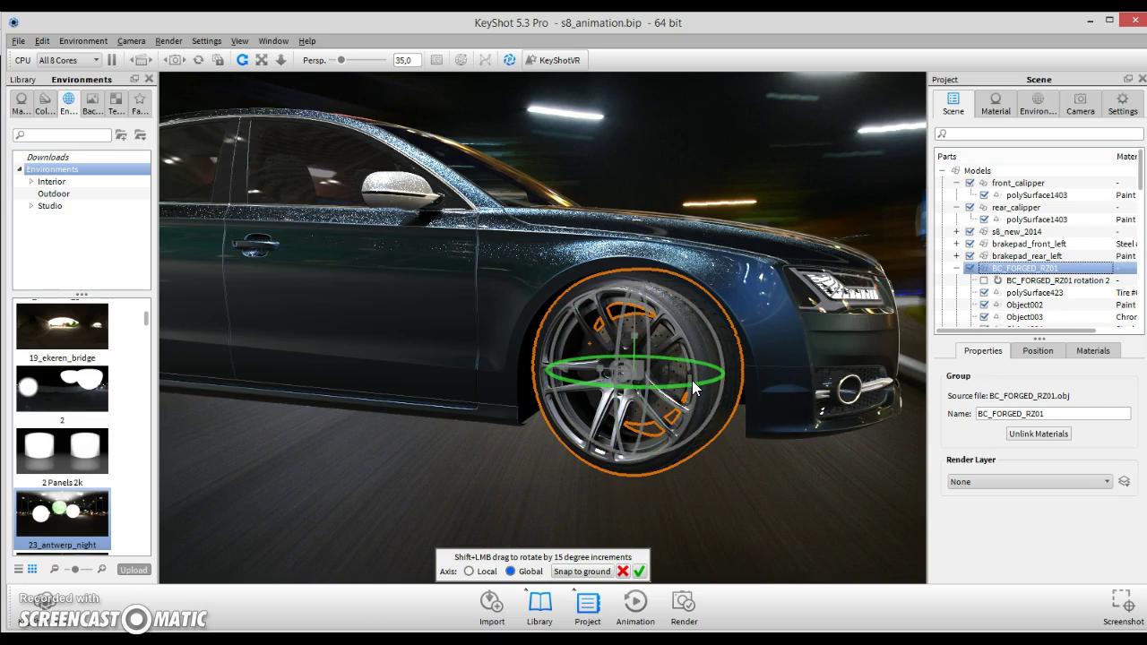
drag(692, 380, 723, 369)
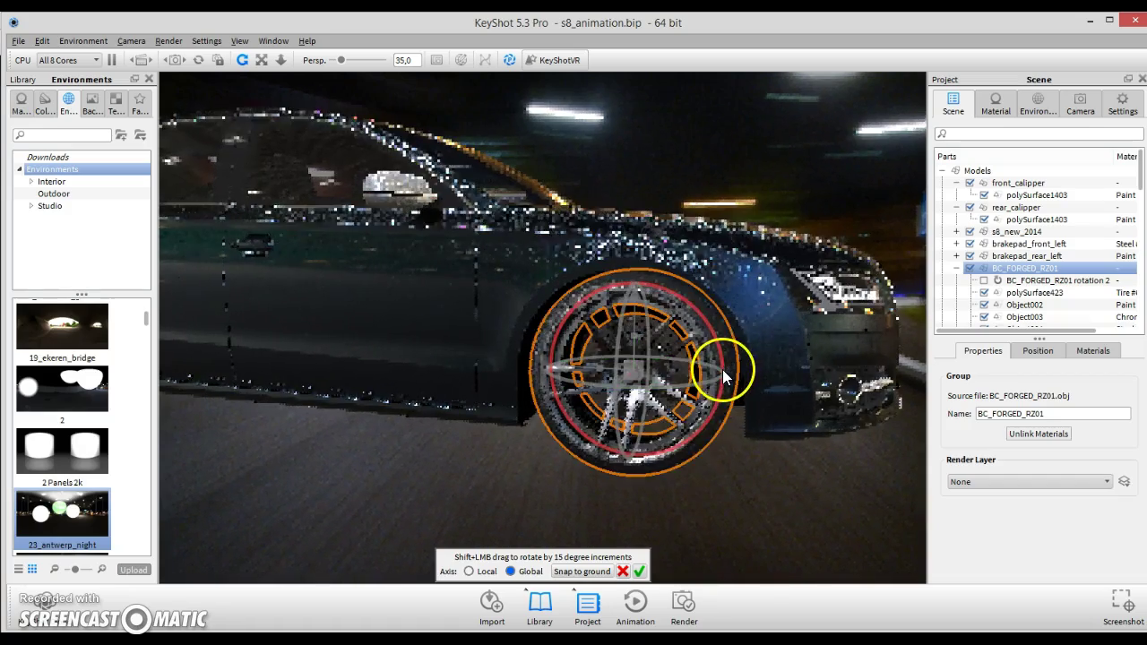
click(639, 572)
drag(677, 517, 487, 359)
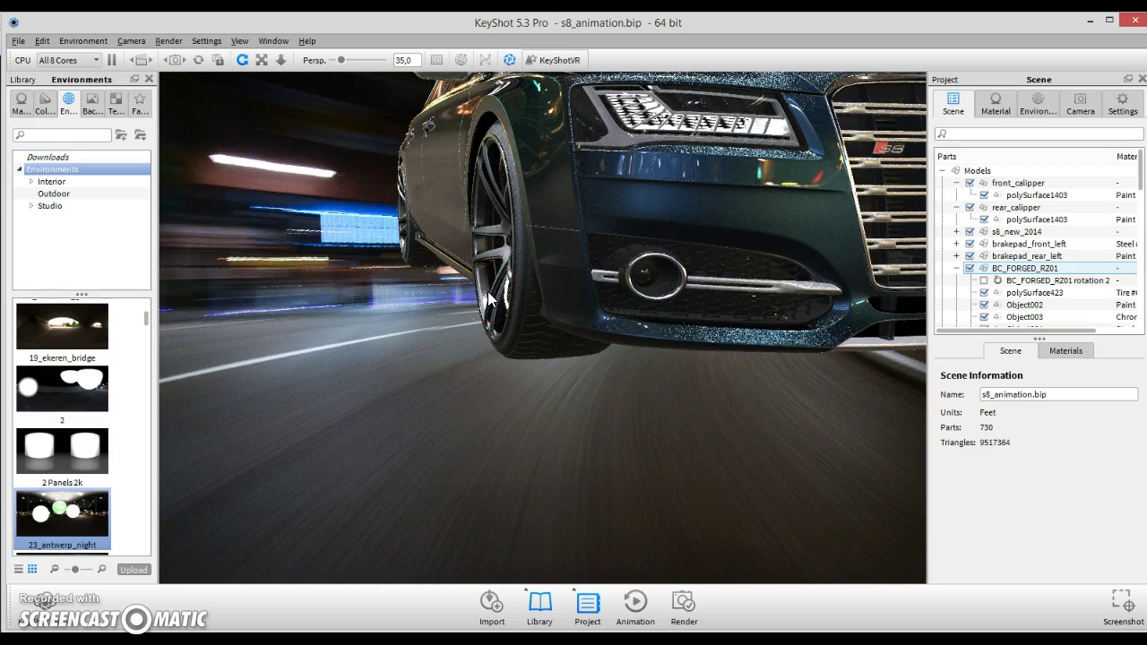
Orbit and zoom out from the wheel close-up to a full rear-side view of the car
drag(488, 291, 556, 275)
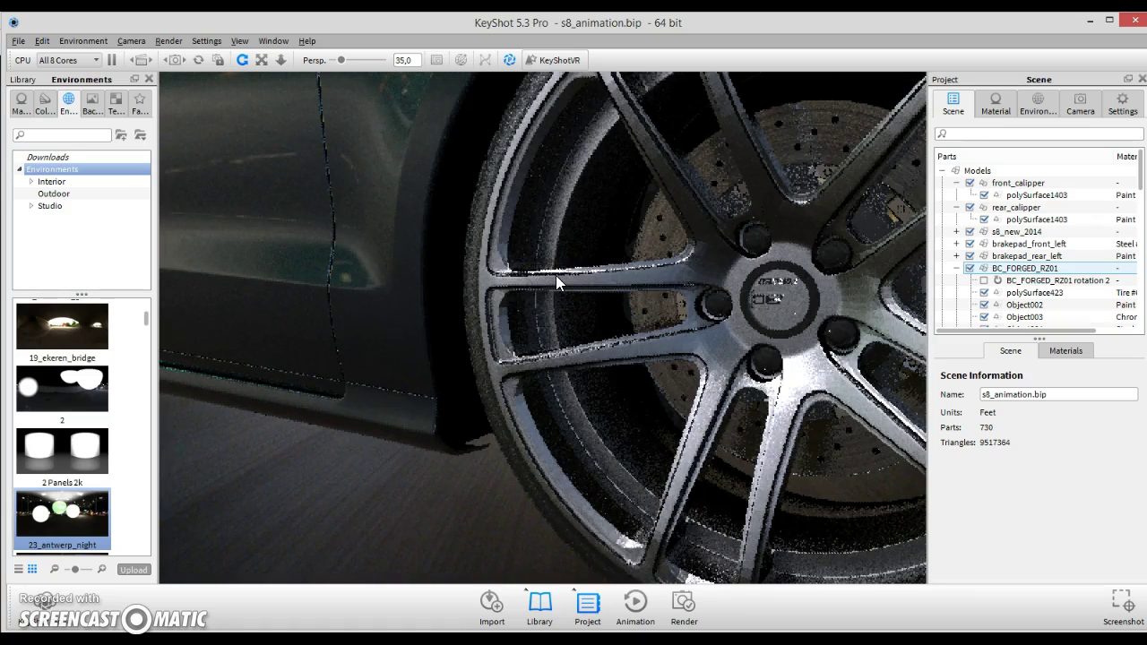
click(703, 253)
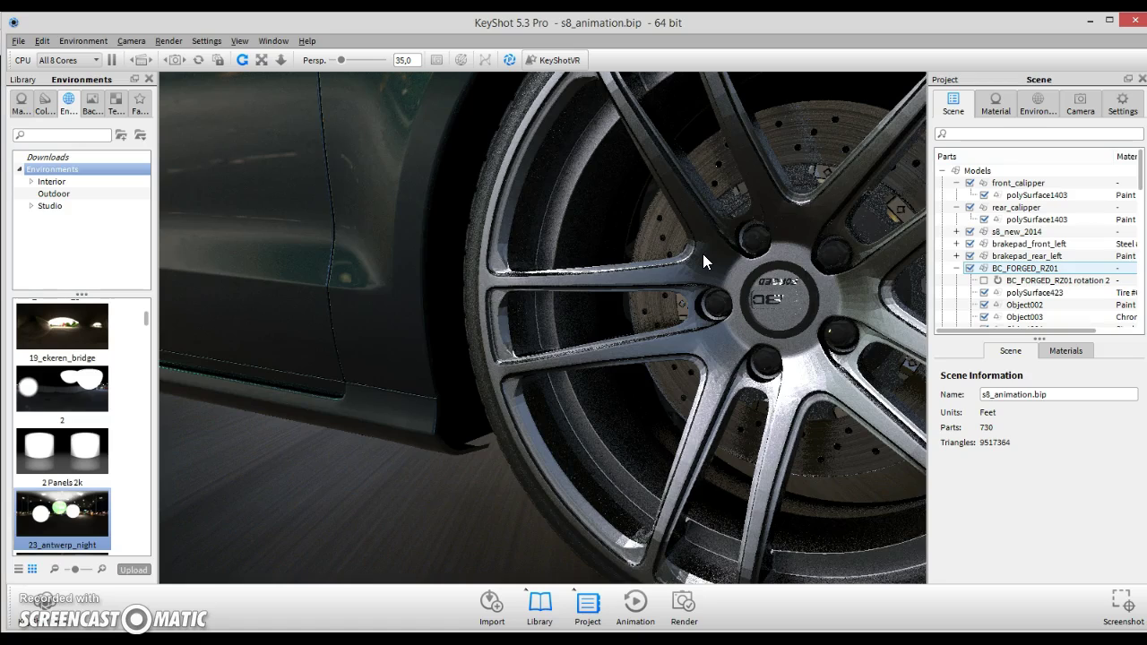
drag(714, 277, 565, 314)
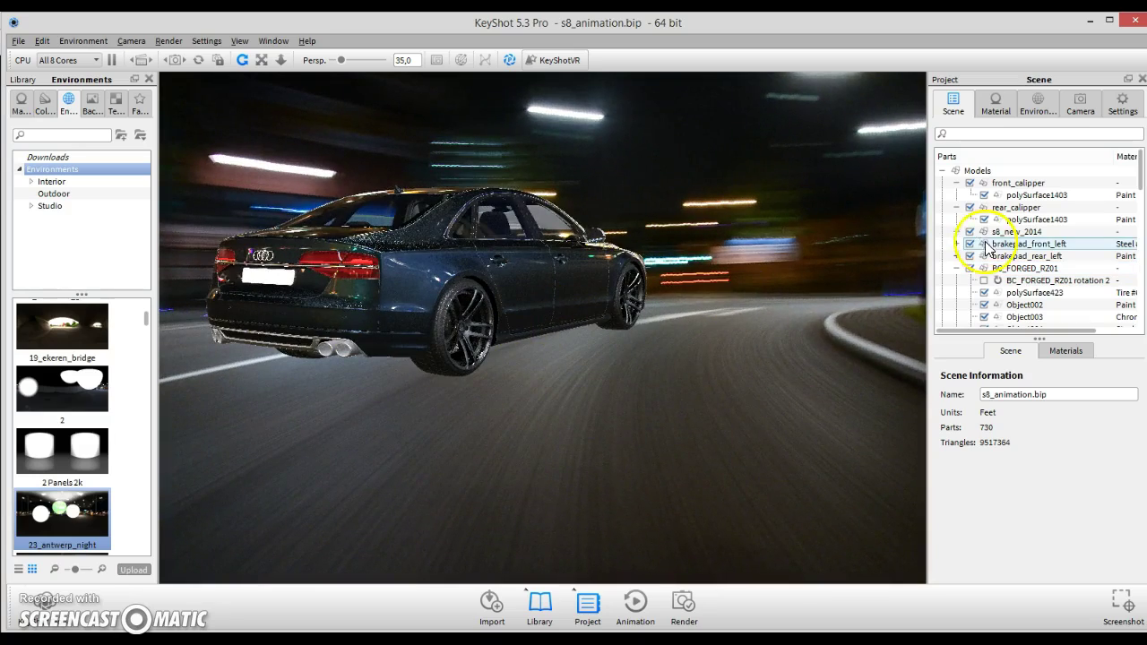
Add a Rotation animation to the BC_FORGED_RZ01 wheel group from its Animation menu
double_click(993, 271)
click(993, 272)
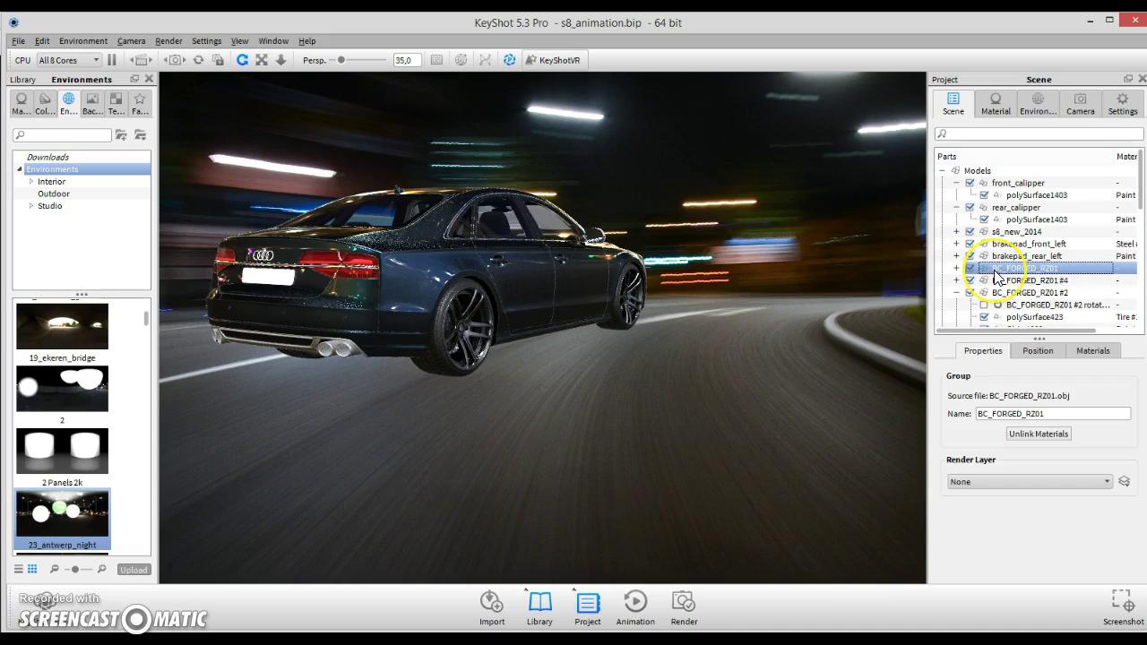
right_click(995, 272)
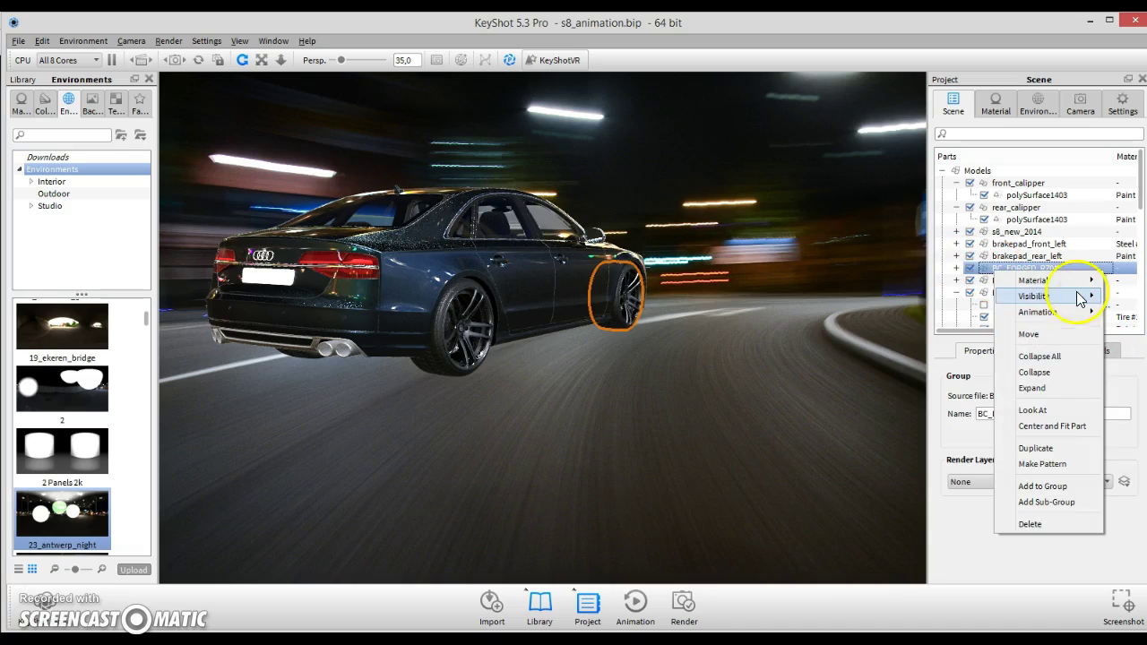
mouse_move(1057, 314)
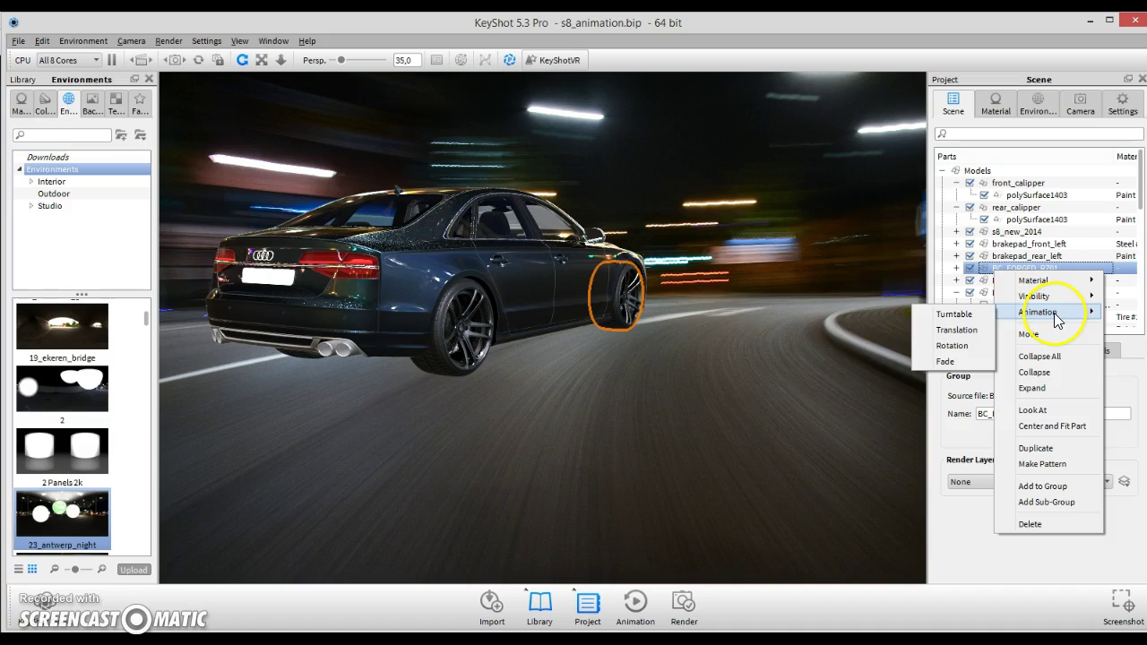
click(951, 345)
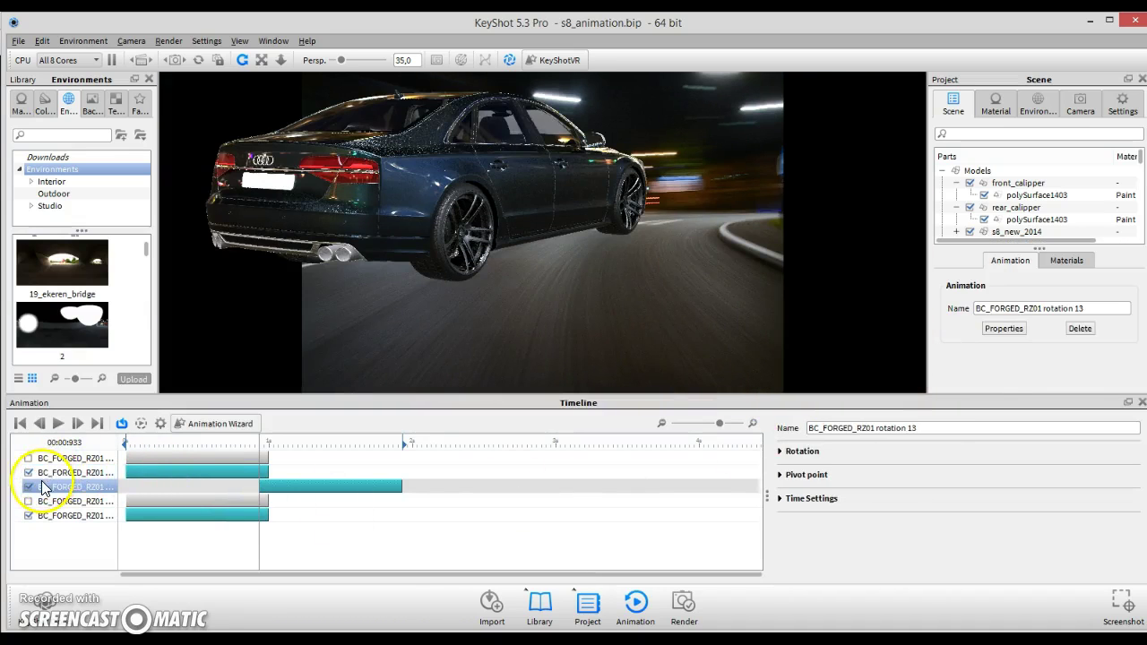
Select all five rotation clips on the timeline and delete them, confirming Yes
click(72, 488)
click(77, 458)
shift+click(77, 487)
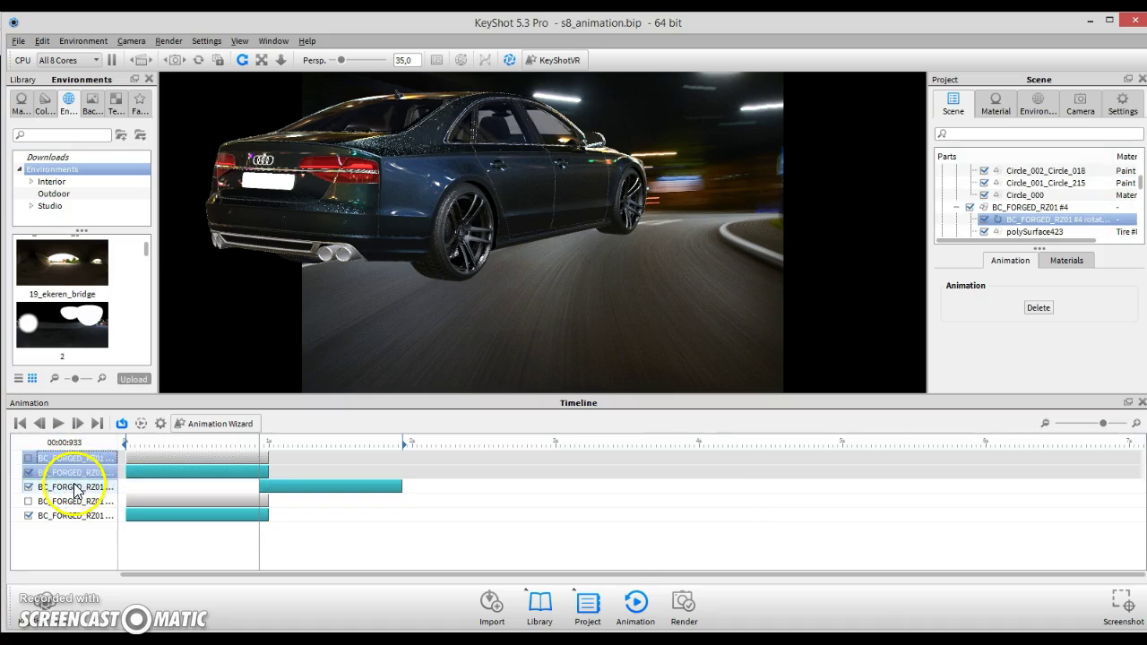
shift+click(77, 502)
shift+click(77, 513)
right_click(78, 512)
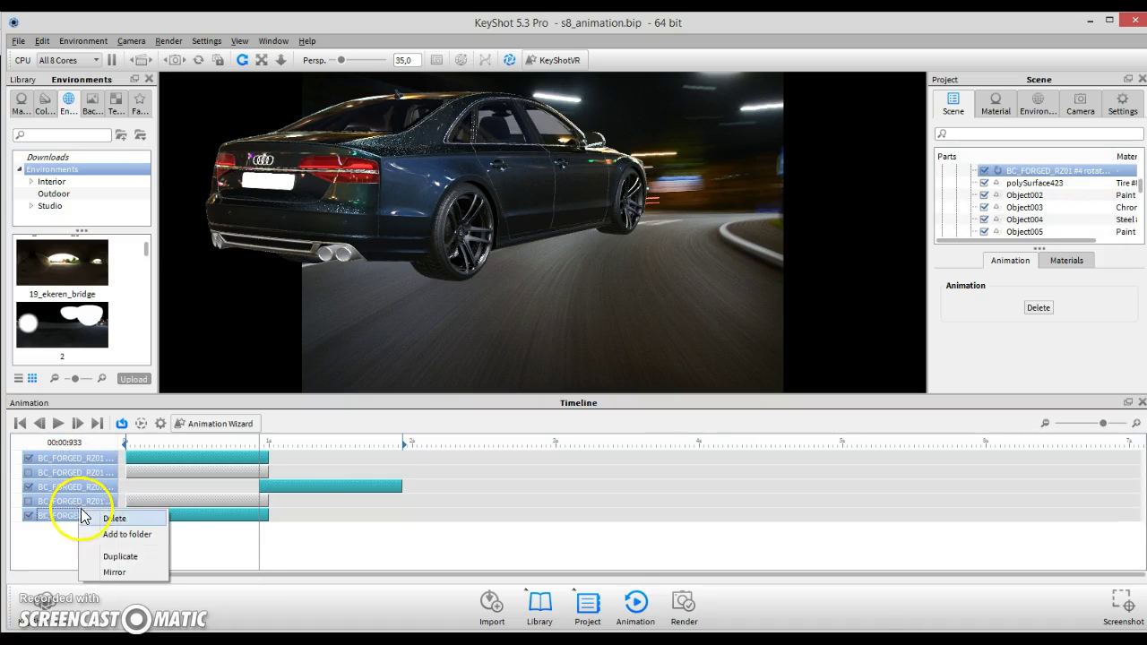
click(111, 520)
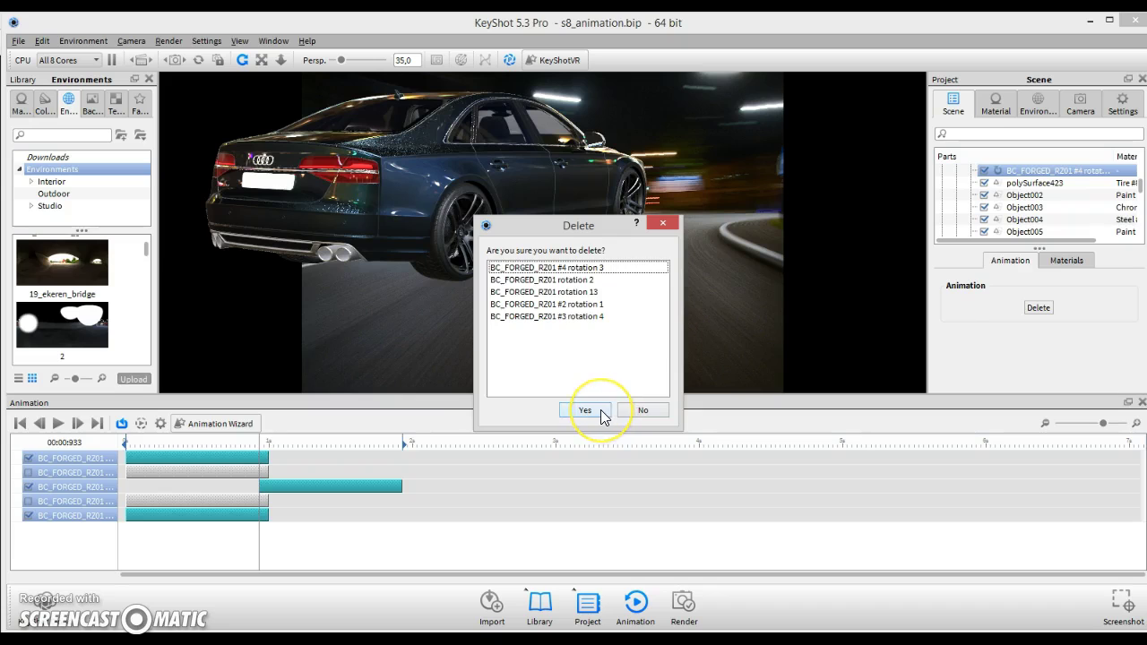
click(584, 409)
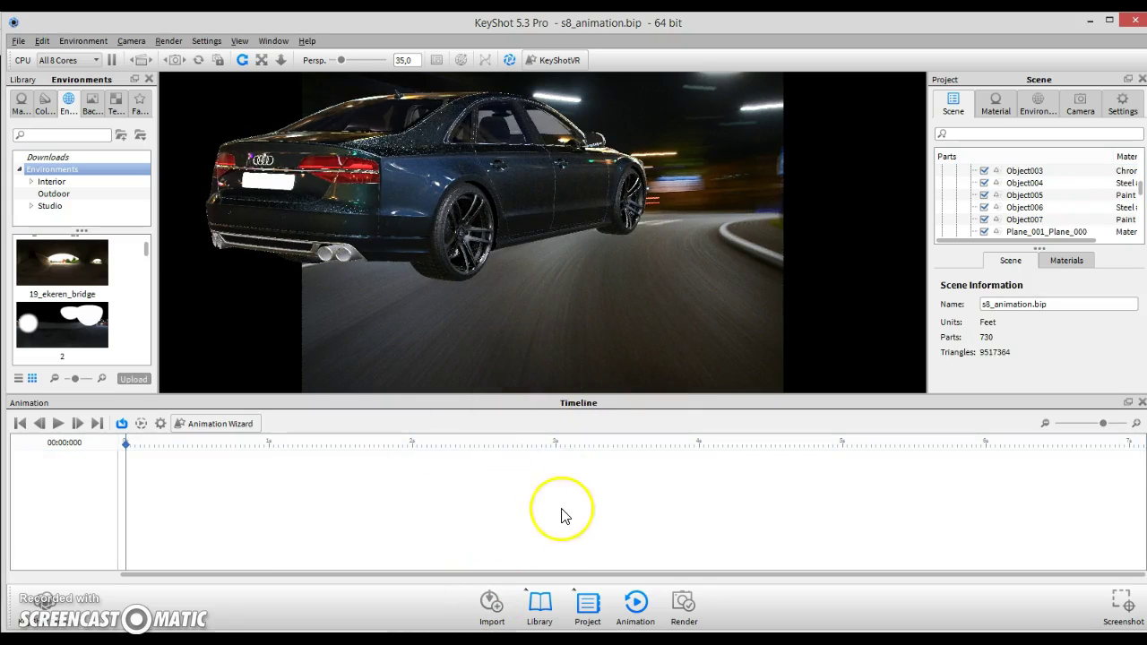
Start the Animation Wizard with a rotation type, then cancel it and close the timeline
click(223, 425)
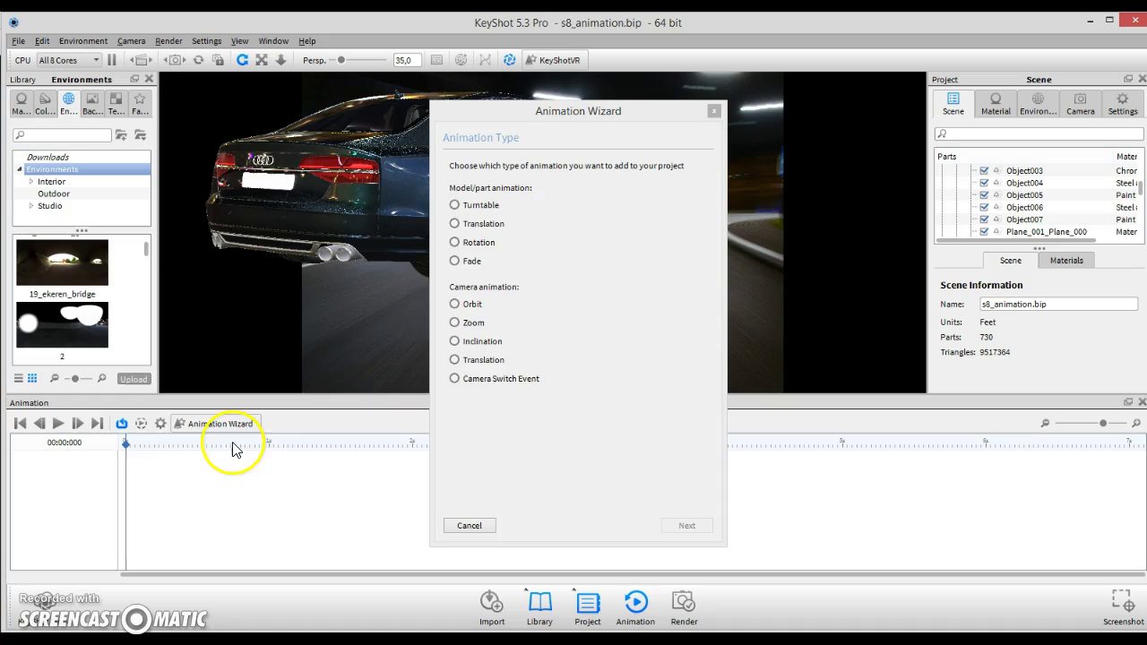
click(454, 242)
click(680, 526)
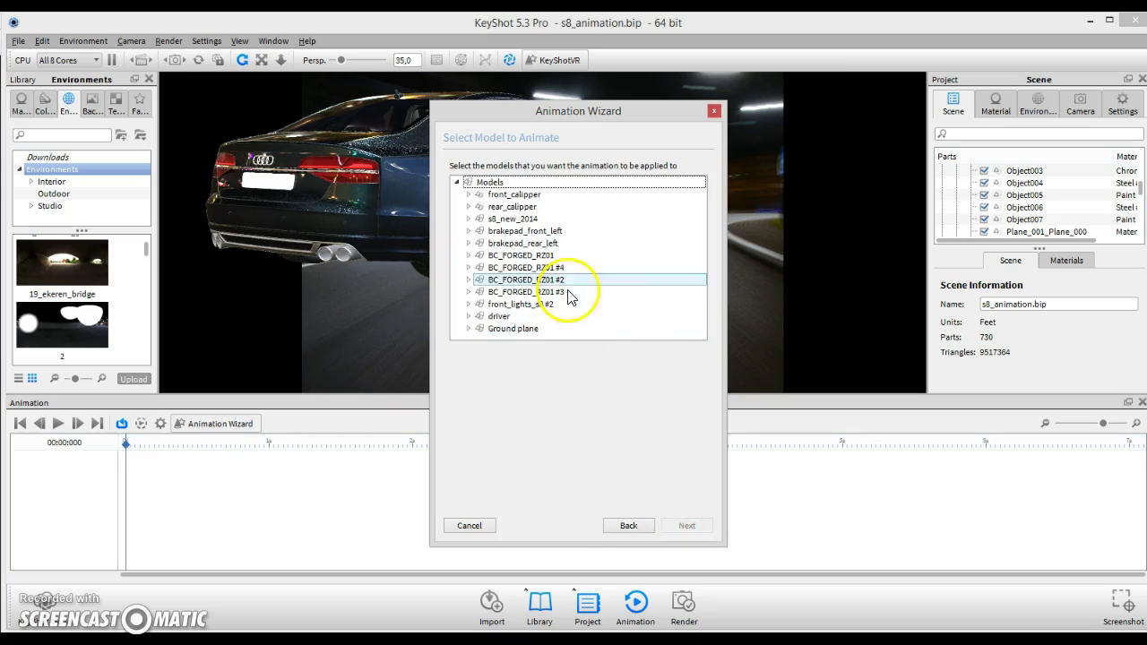
drag(574, 113, 724, 232)
click(864, 230)
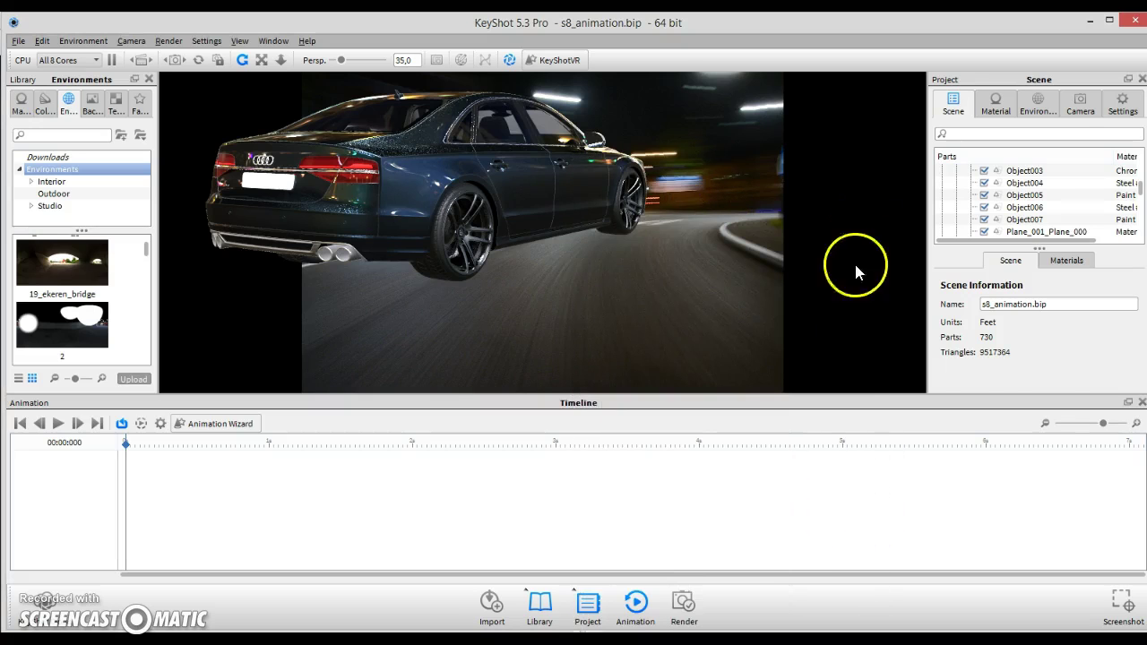
click(1142, 405)
Select the BC_FORGED_RZ01 group in the Scene tree and add a Rotation animation to it
scroll(996, 241, up, 1)
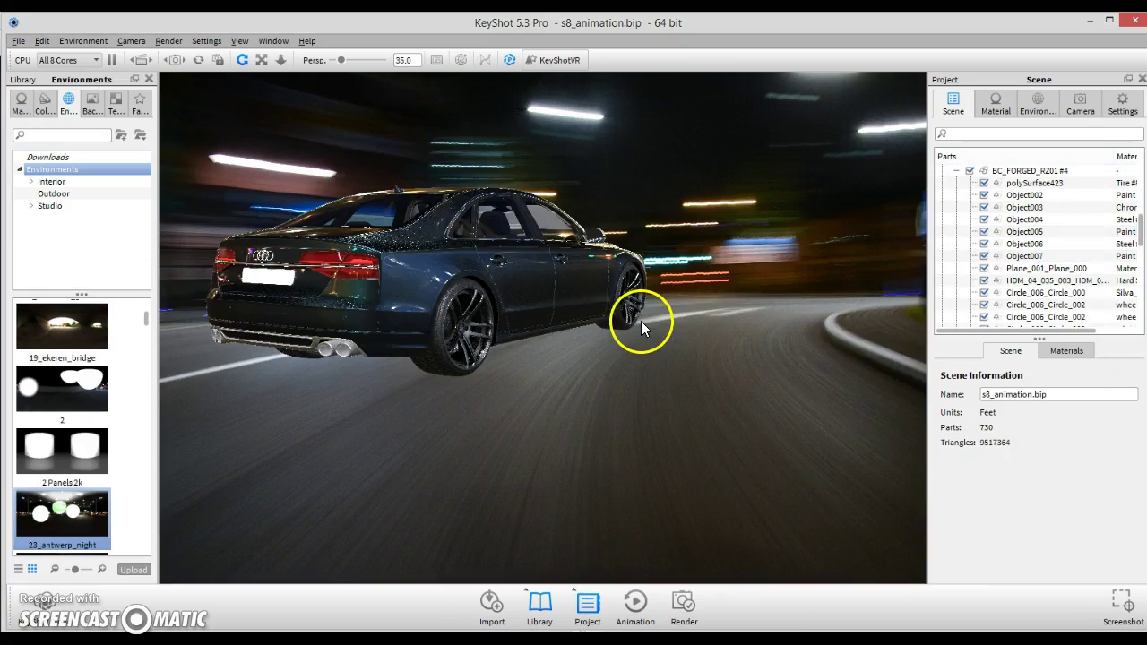
right_click(623, 327)
click(687, 305)
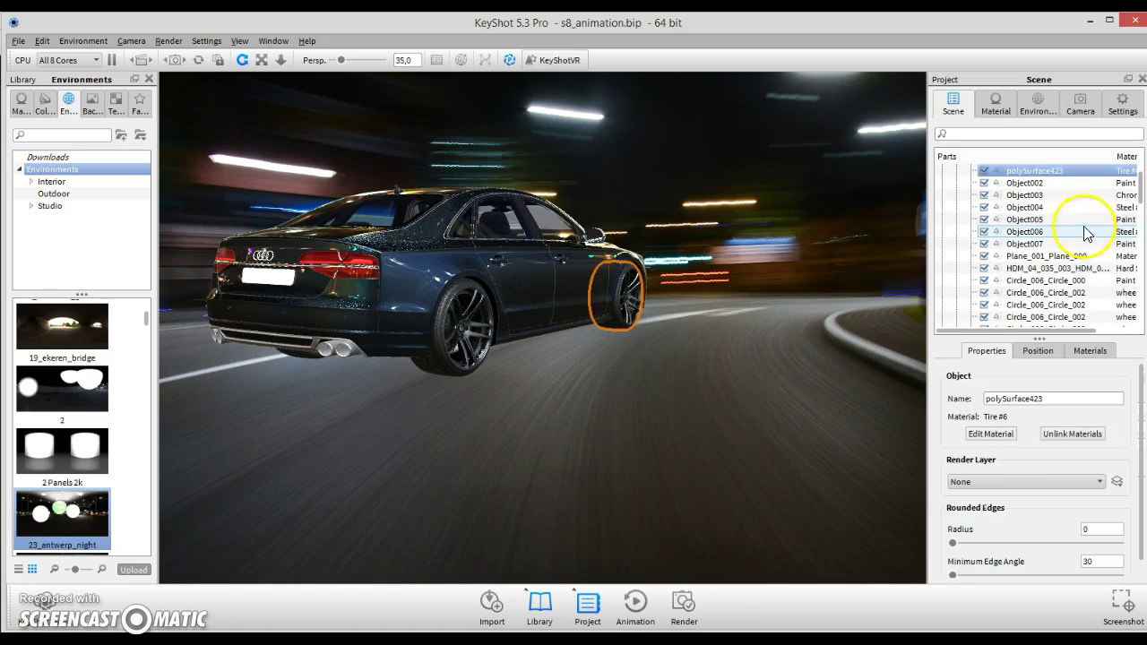
scroll(1026, 220, up, 2)
click(1026, 231)
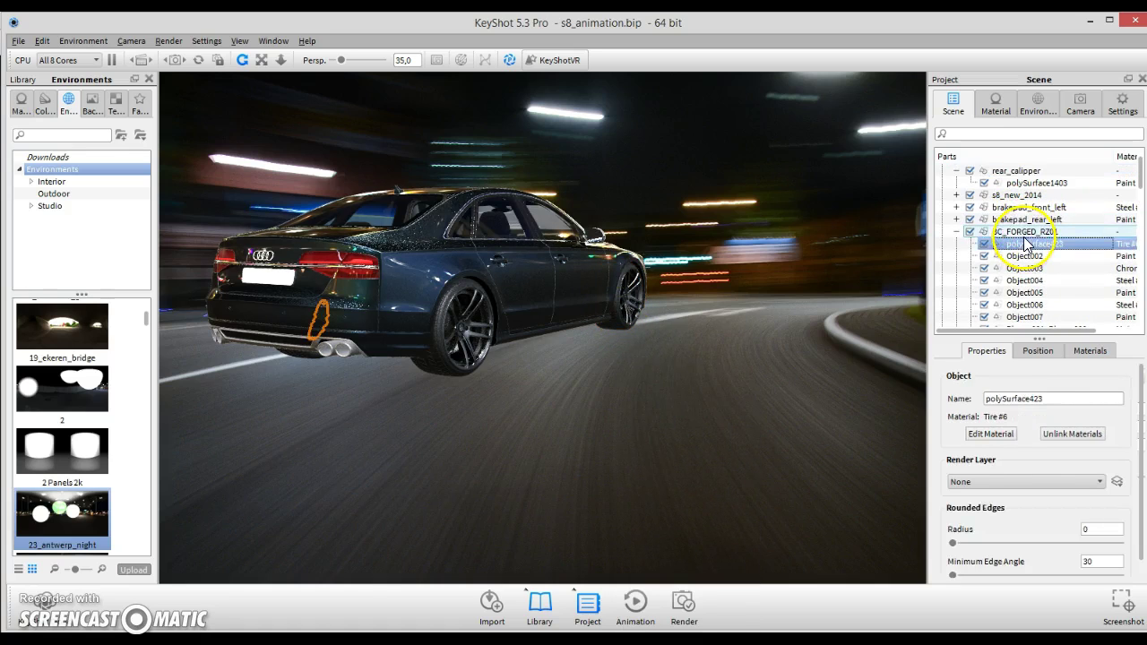
right_click(1025, 240)
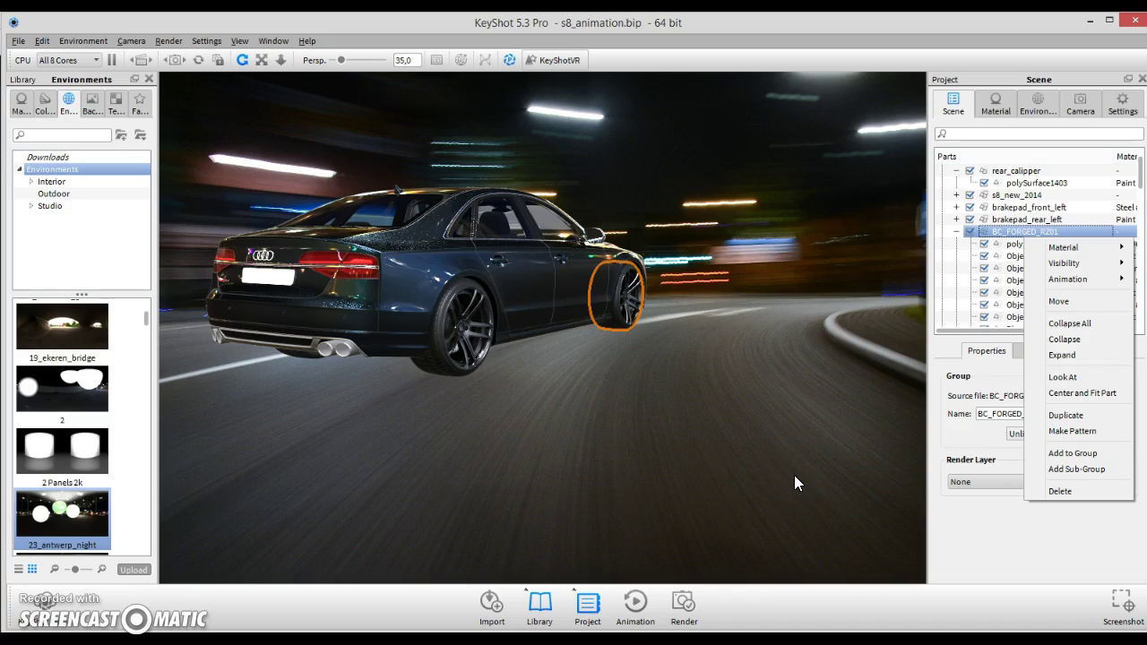
click(1068, 280)
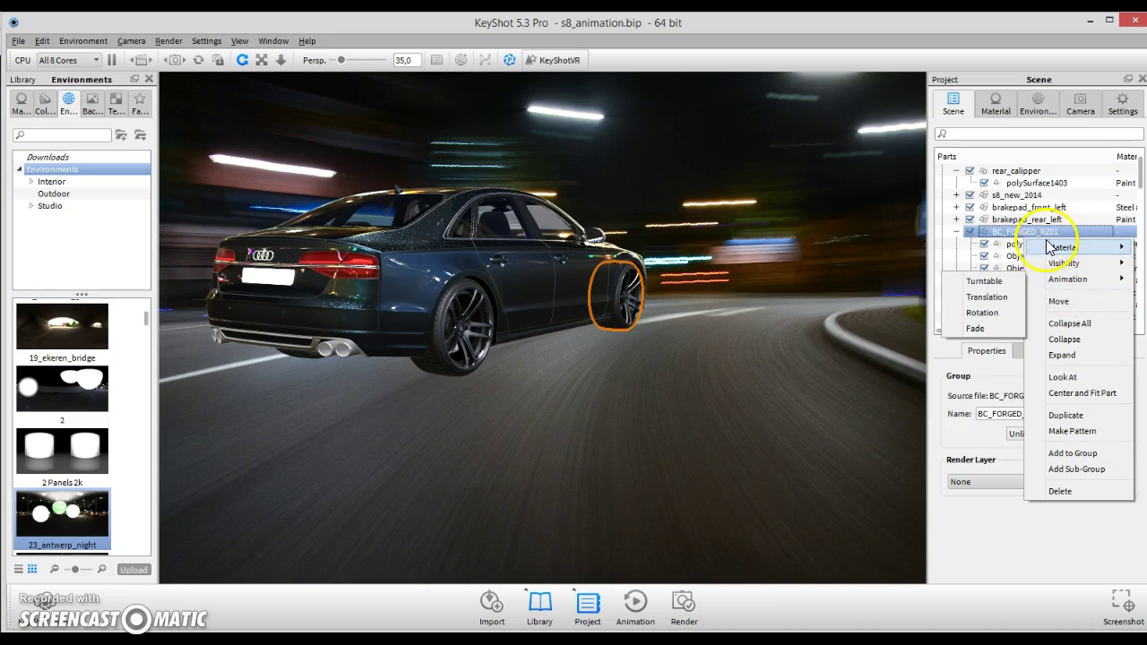
click(1066, 246)
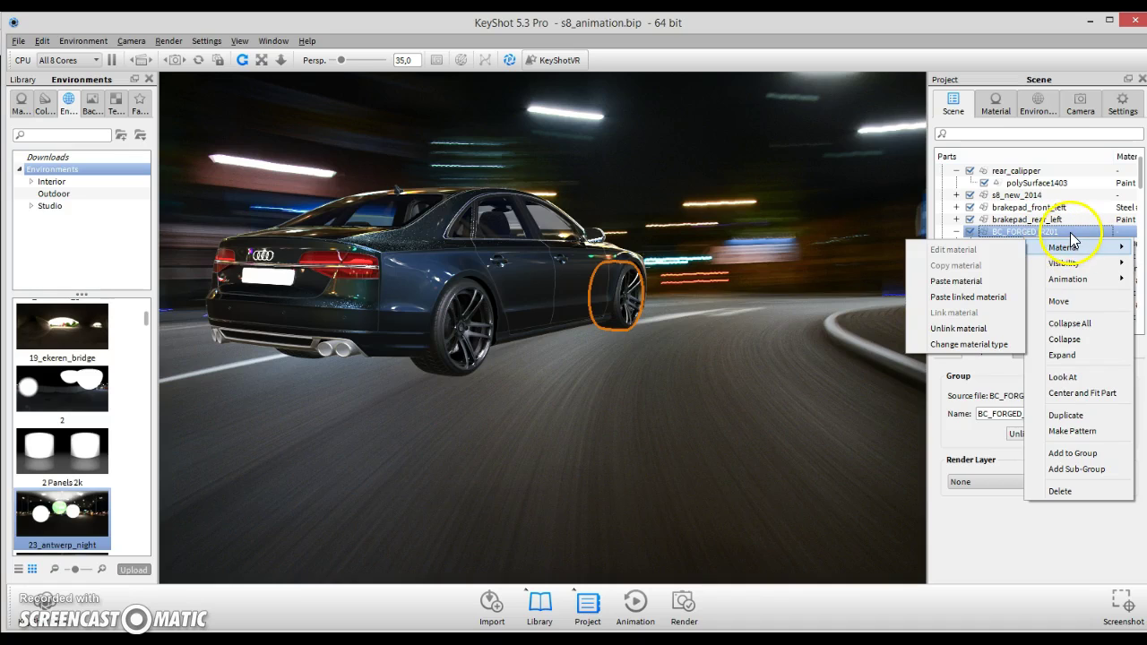
mouse_move(1071, 282)
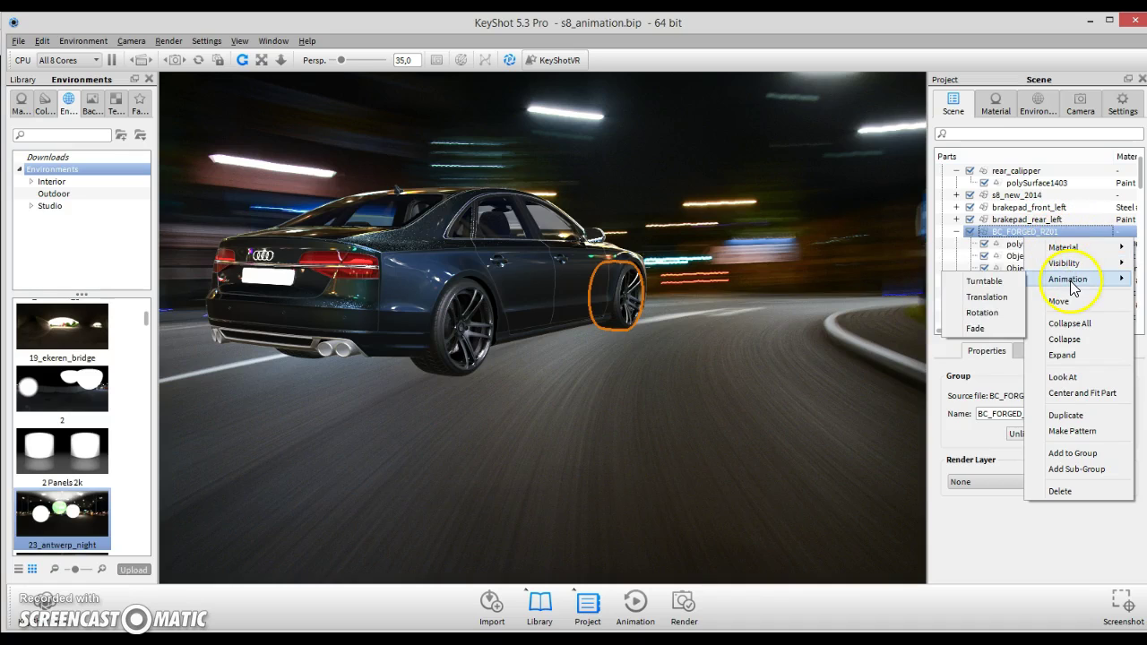
click(983, 313)
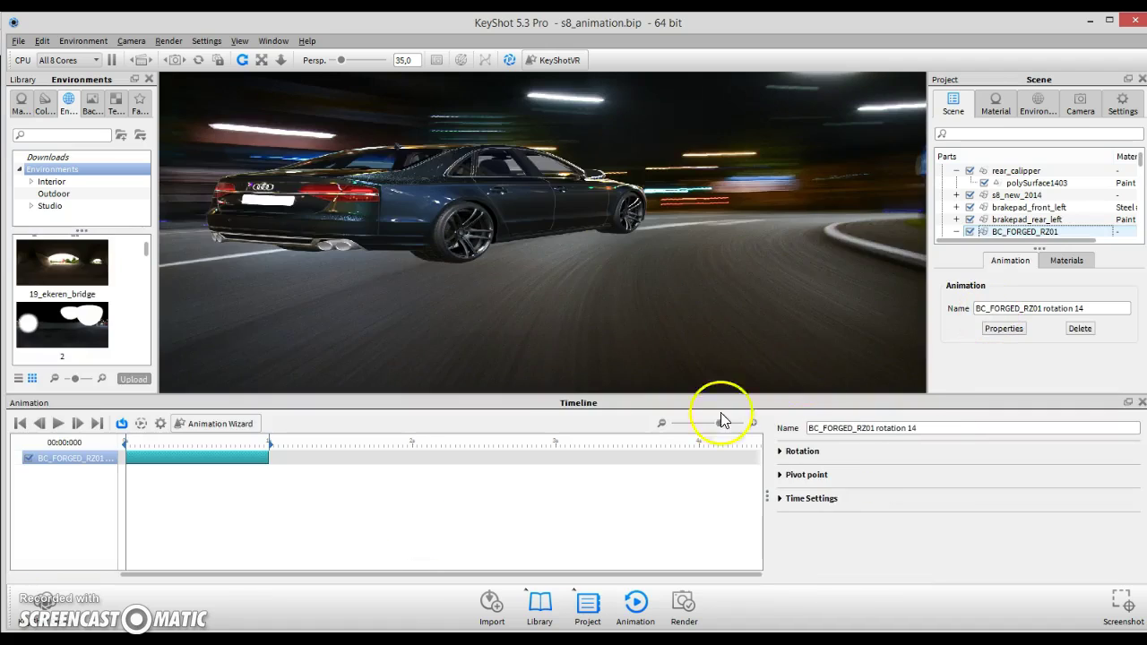
Switch real-time rendering to quality mode and turn on motion blur
click(780, 452)
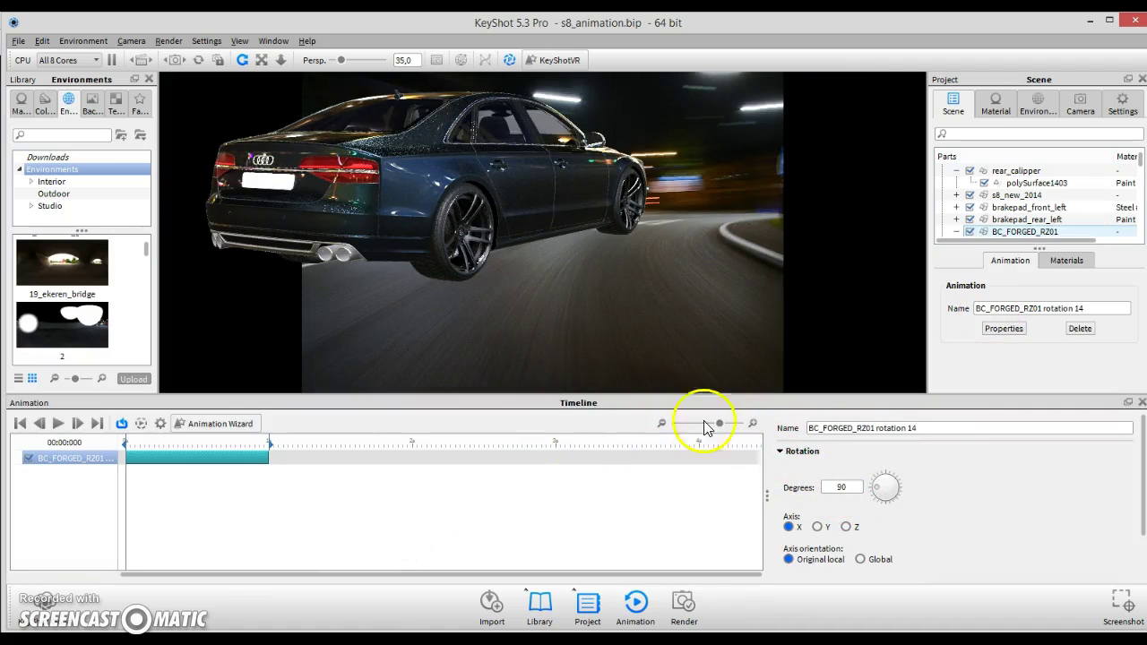
click(1123, 108)
scroll(1063, 225, down, 3)
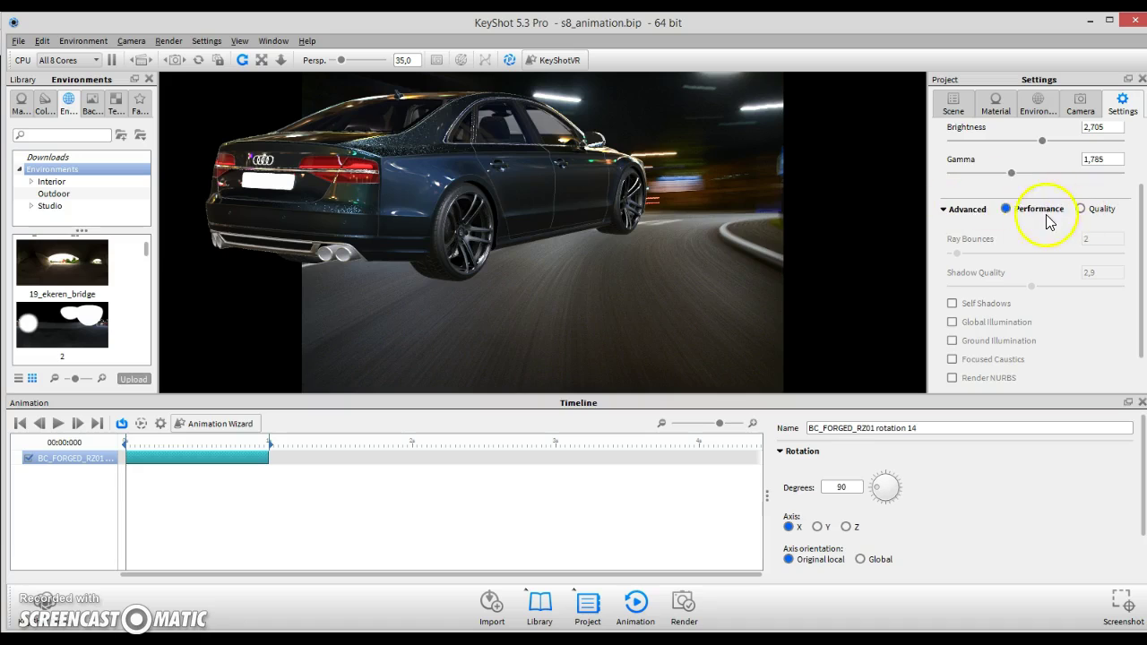
scroll(1010, 219, down, 2)
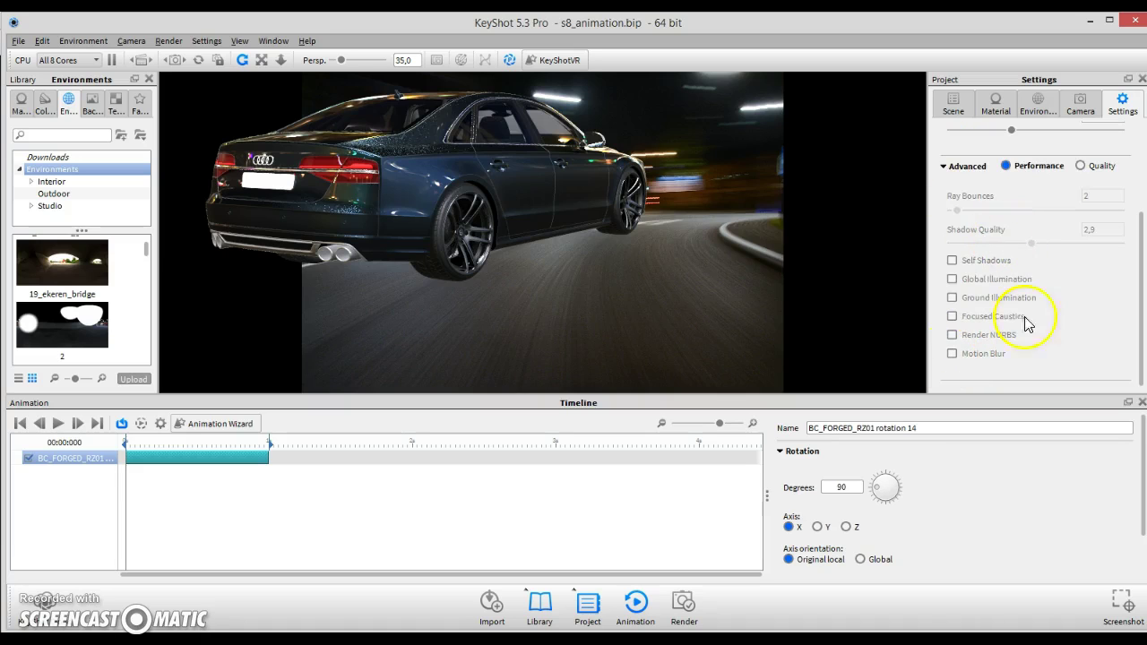
click(1081, 167)
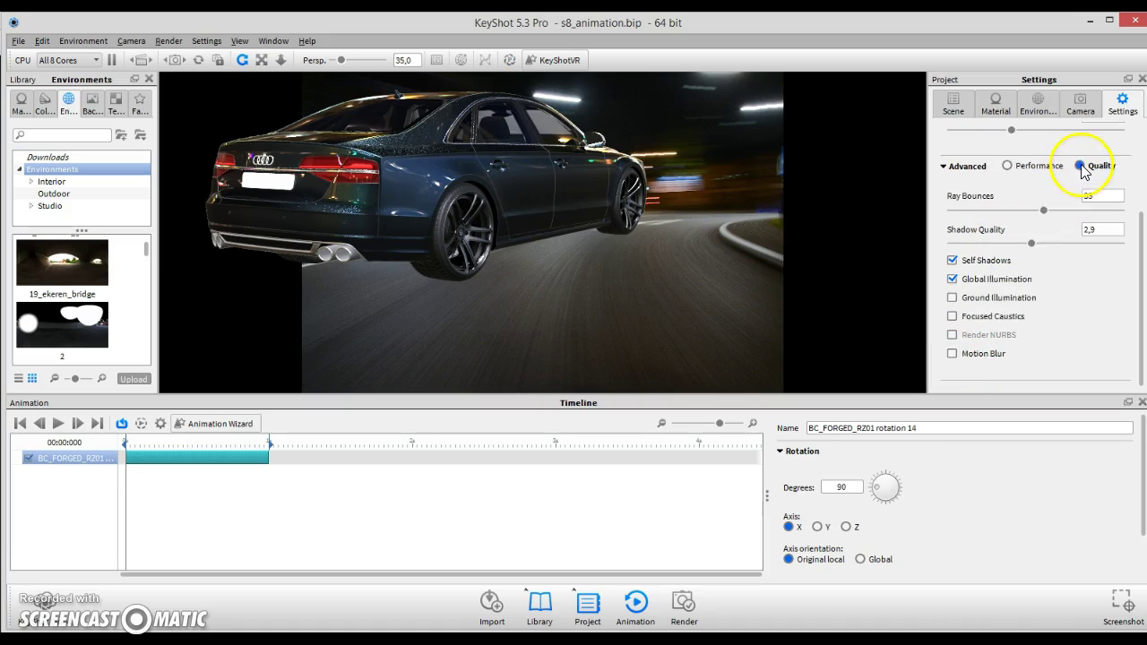
click(952, 353)
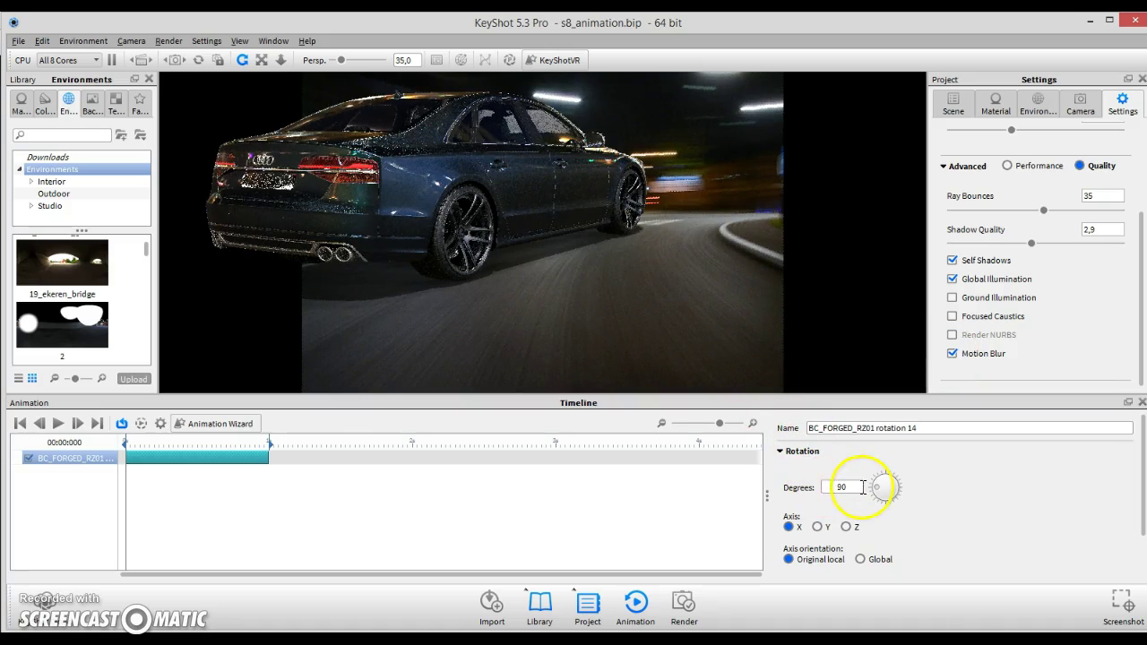
Set rotation 14 to 9000 degrees around the X axis with Original local orientation
double_click(822, 489)
text(9000)
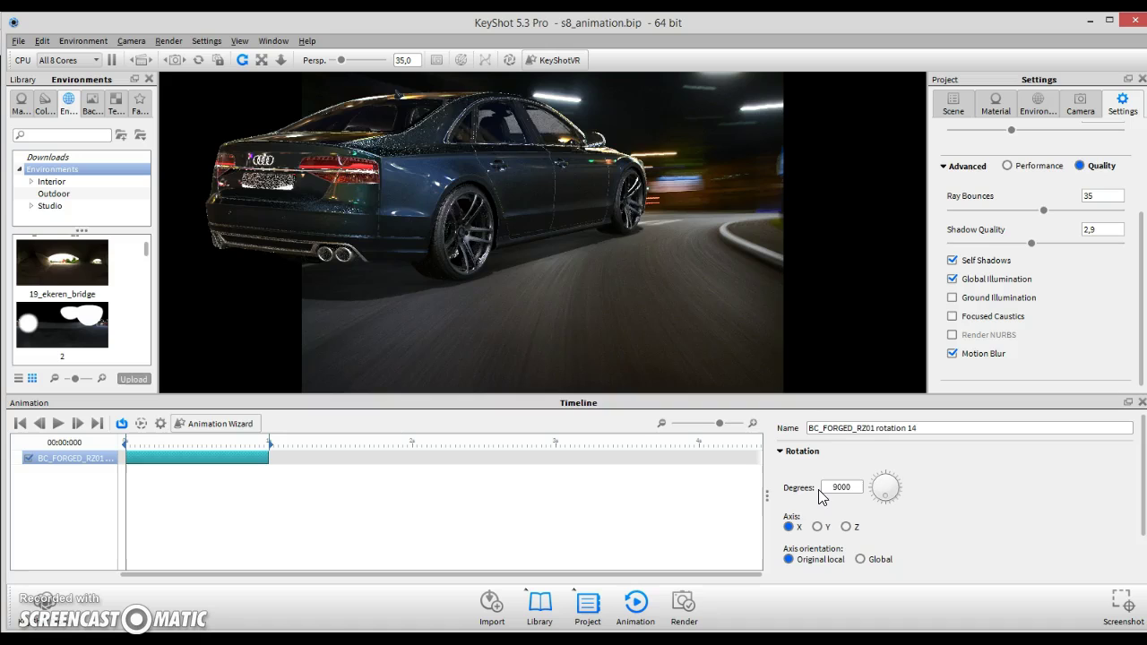
key(Return)
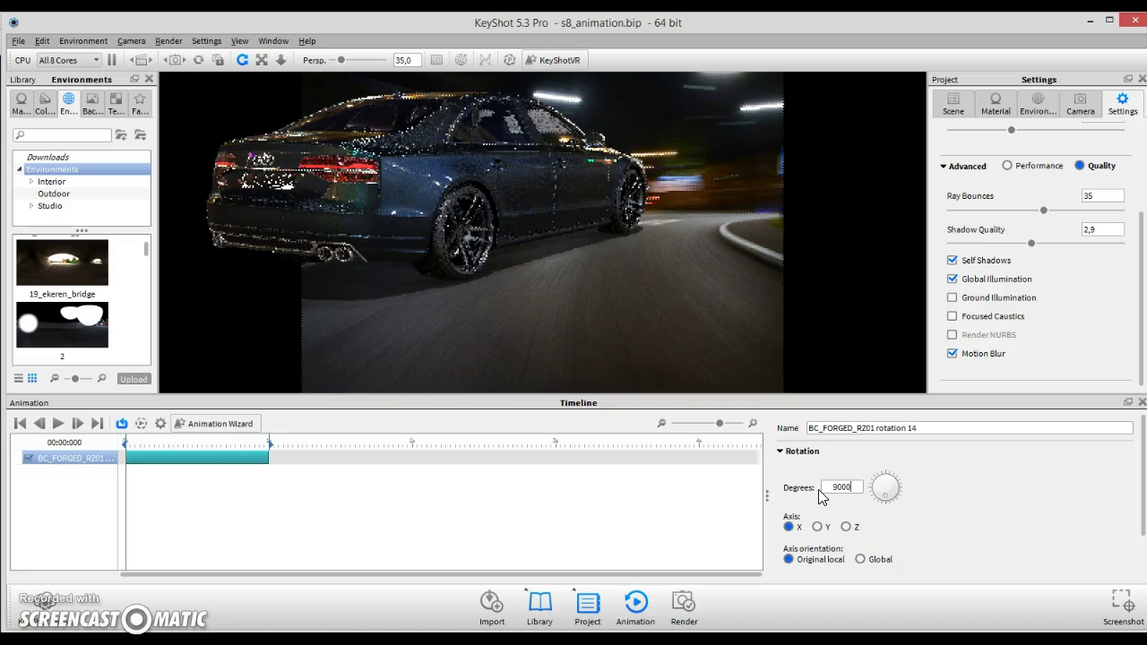
click(766, 260)
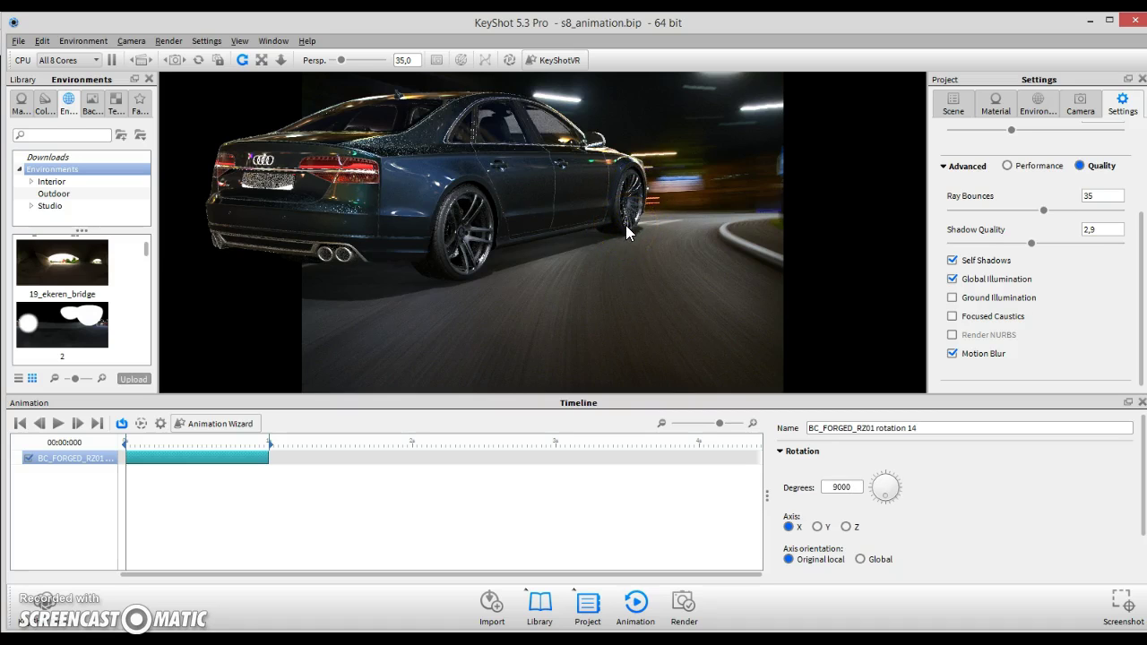
click(620, 199)
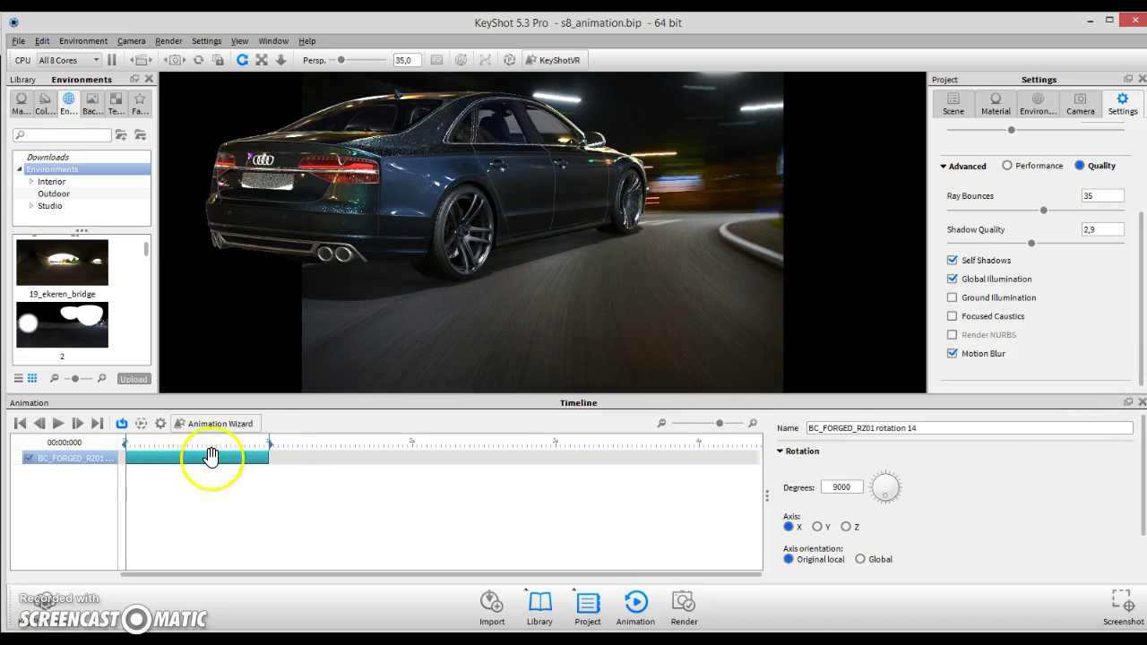
Hide the timeline, nudge the front wheel slightly with Move Model and accept, then zoom in close
click(1141, 402)
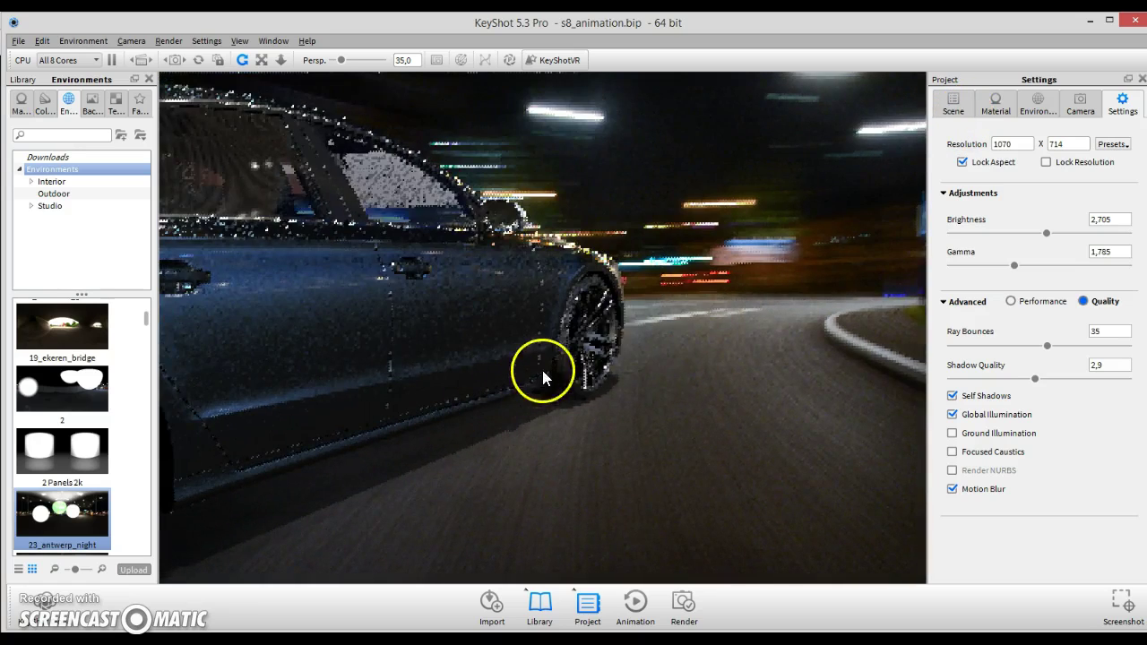
right_click(586, 336)
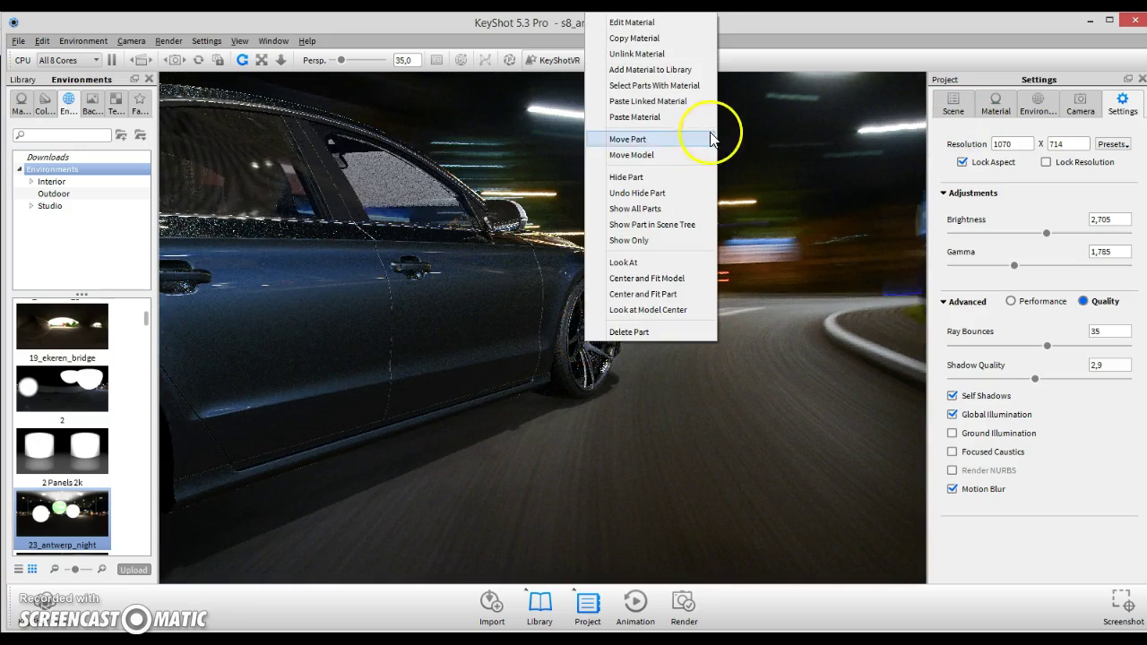
click(682, 154)
drag(584, 350, 569, 351)
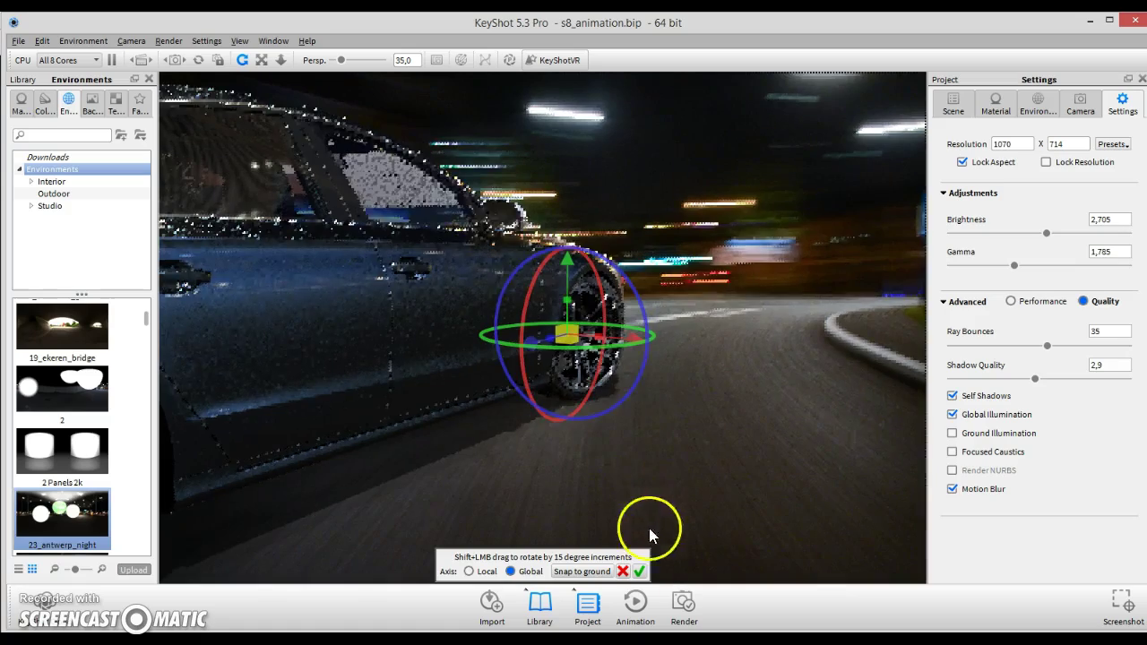
click(639, 571)
scroll(518, 387, up, 3)
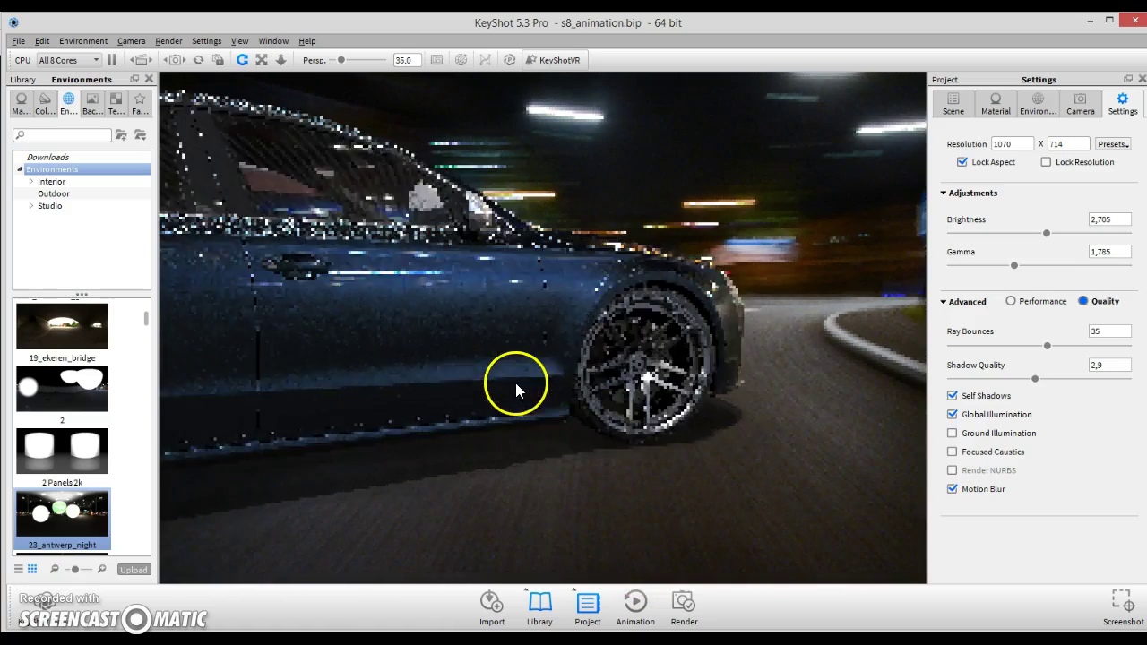
scroll(654, 362, up, 3)
scroll(529, 390, up, 5)
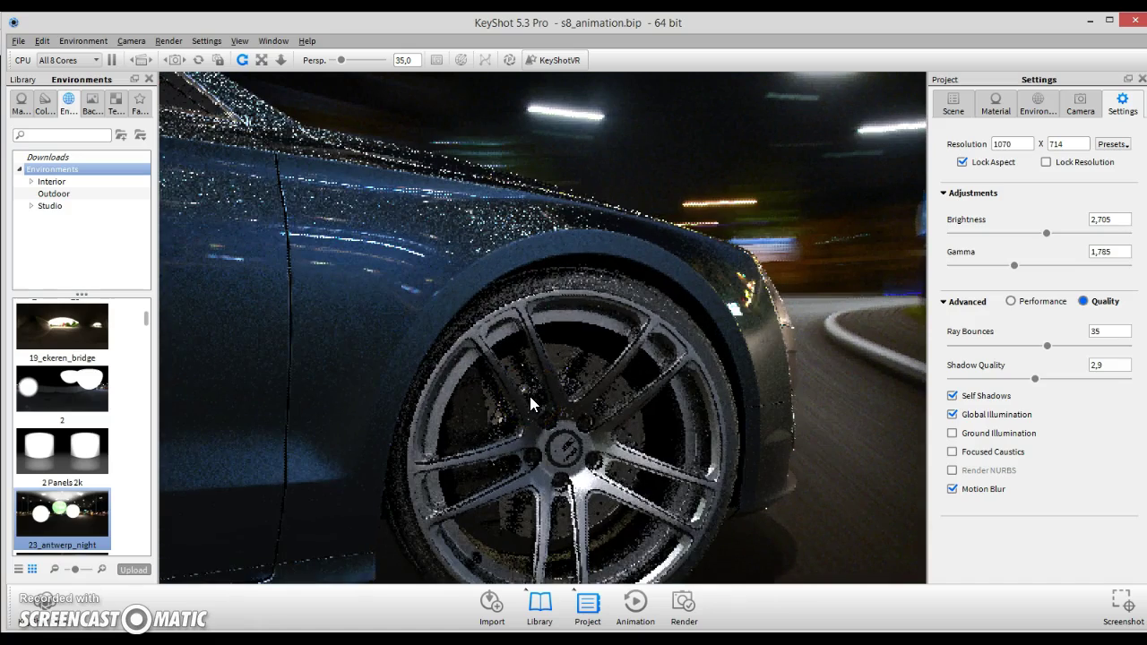
Check the front wheel's motion blur up close, then show the Scene tree and orbit to a rear three-quarter view
drag(556, 313, 554, 310)
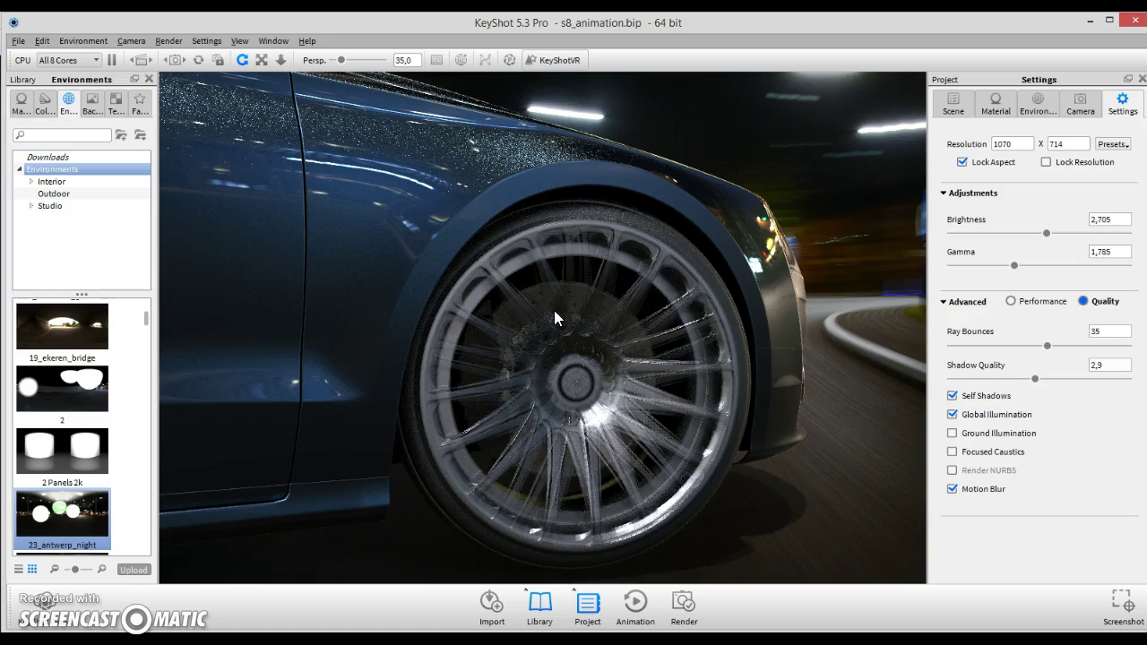
click(602, 385)
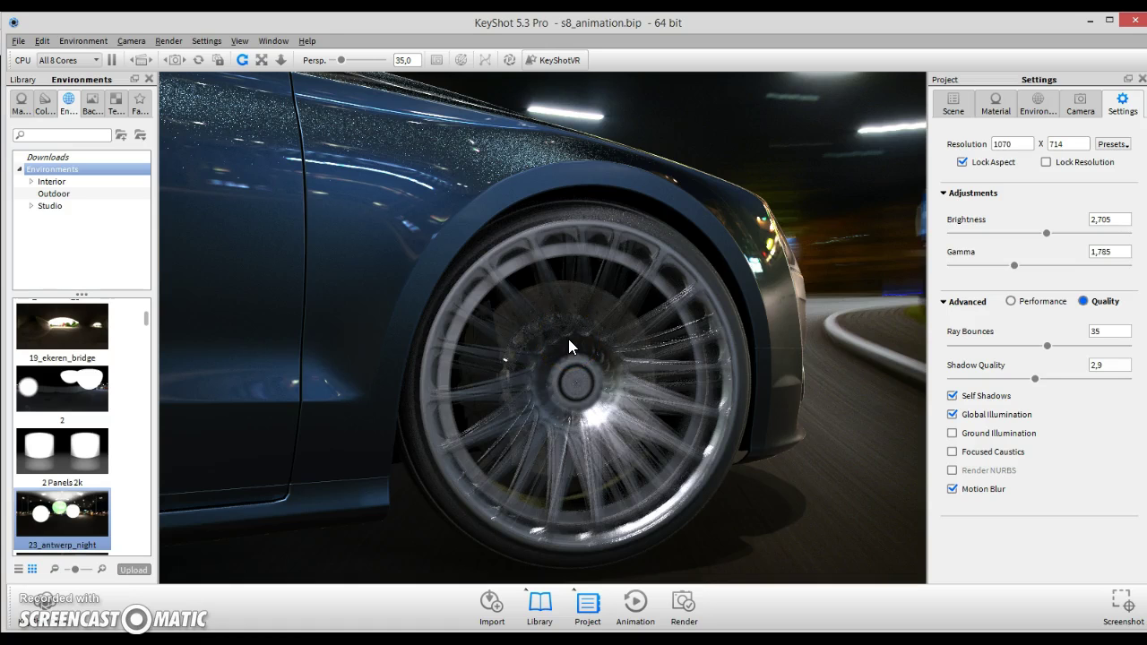
scroll(565, 348, down, 5)
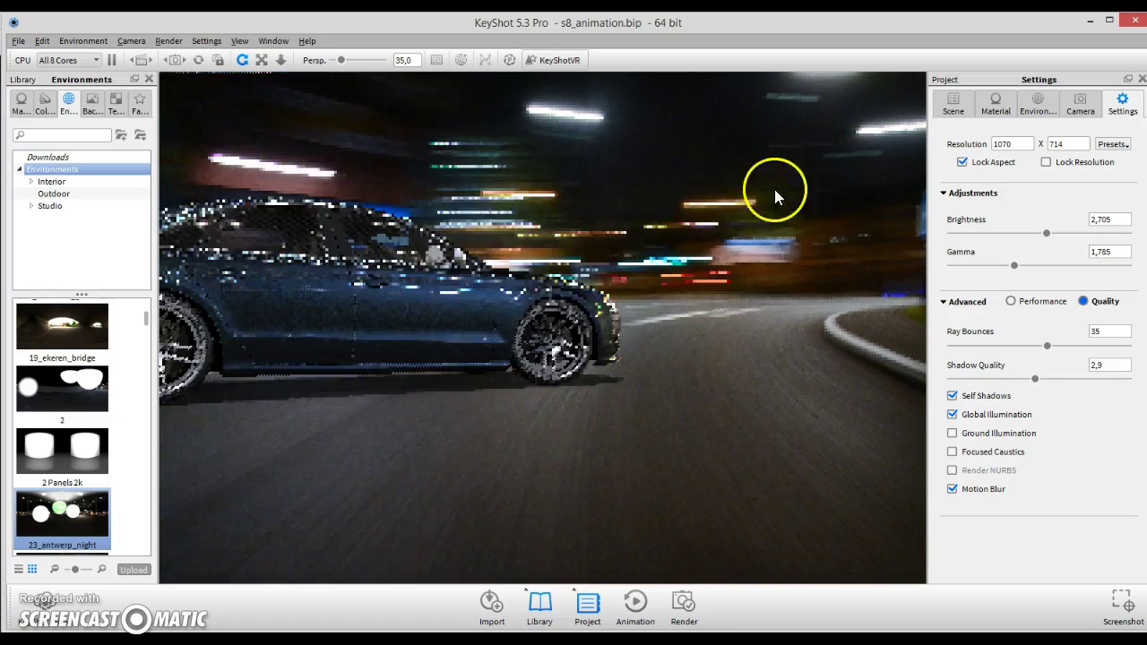
click(952, 103)
drag(346, 350, 418, 324)
Pick the near rear wheel, add a Rotation to BC_FORGED_RZ01 #2 with 9000 degrees, and confirm
right_click(432, 302)
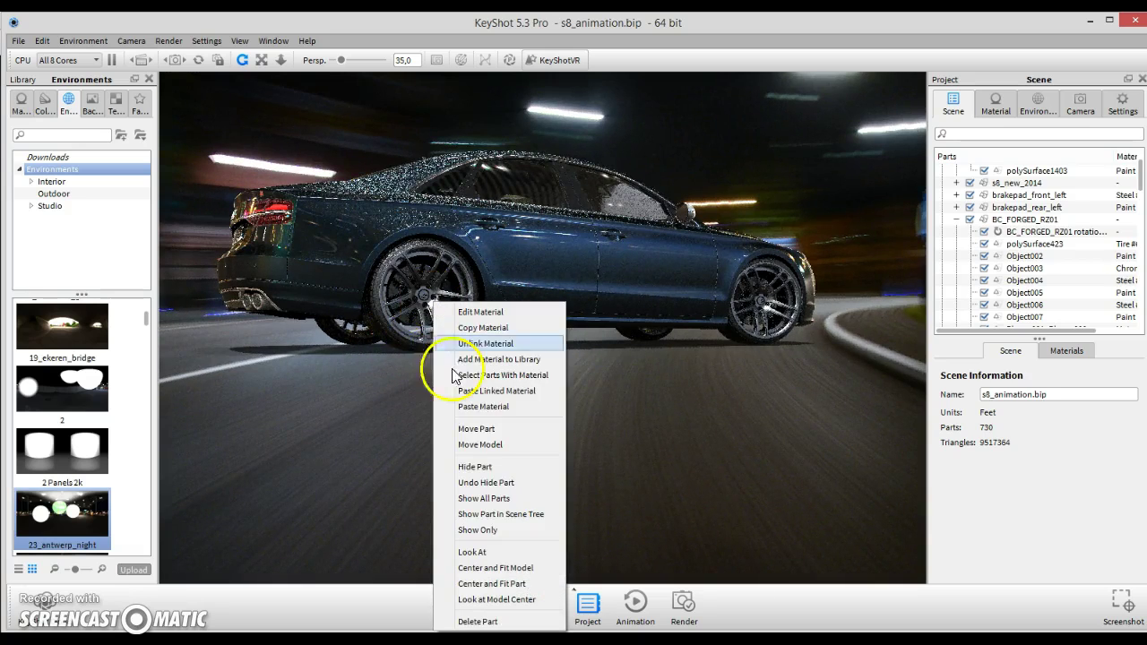
click(437, 440)
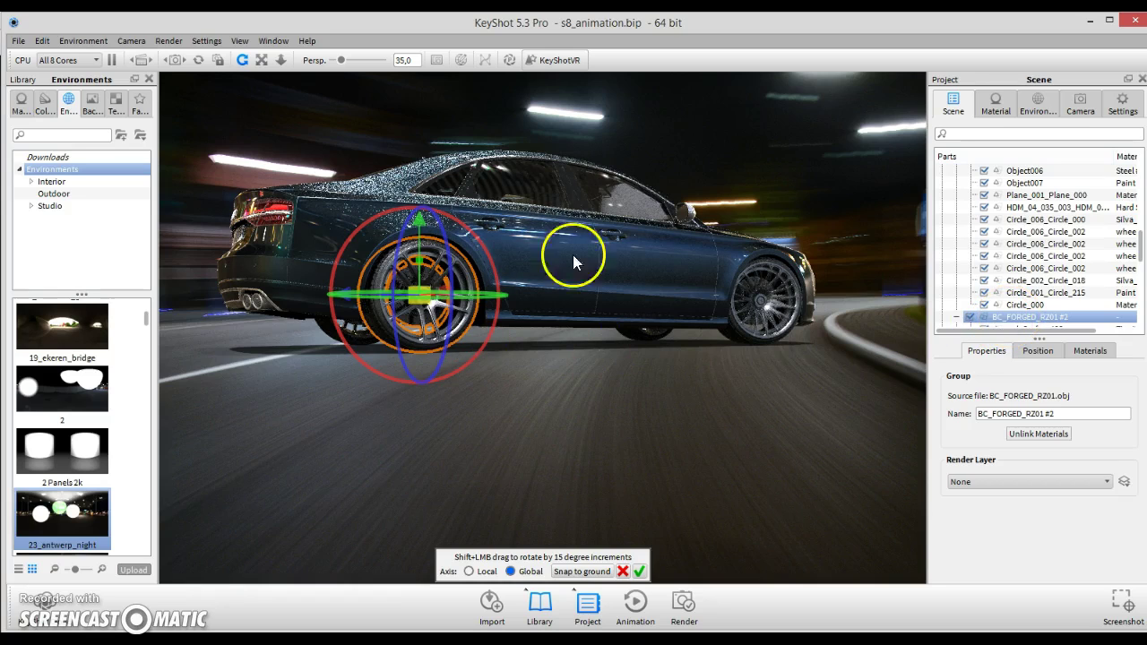
double_click(1066, 326)
right_click(1065, 325)
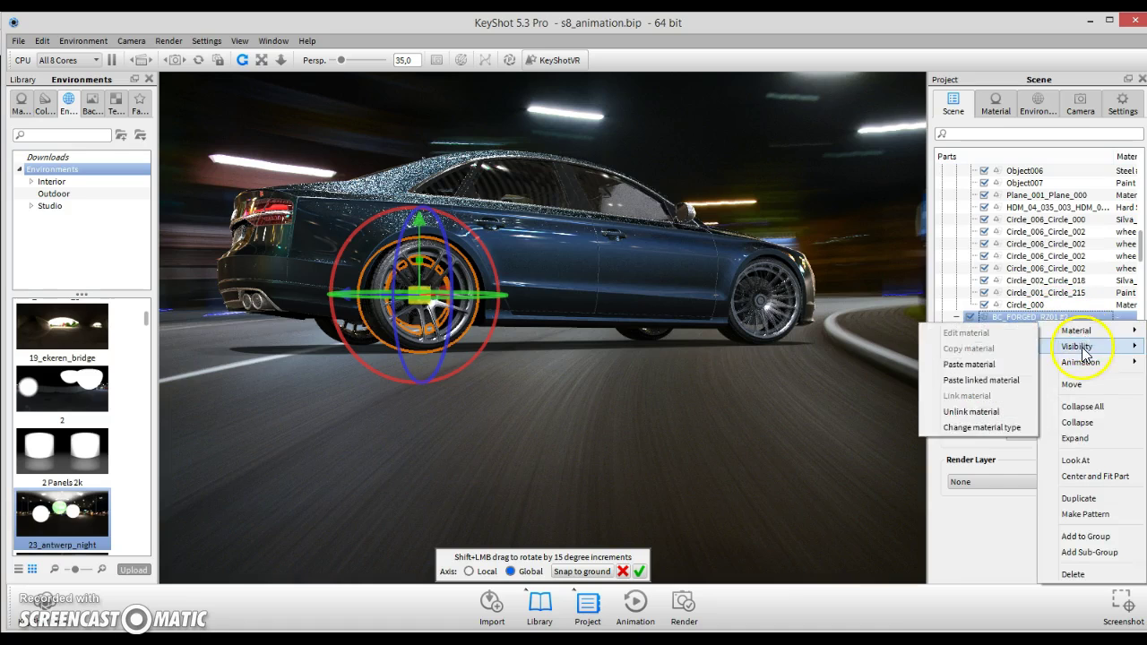
mouse_move(1080, 362)
click(994, 395)
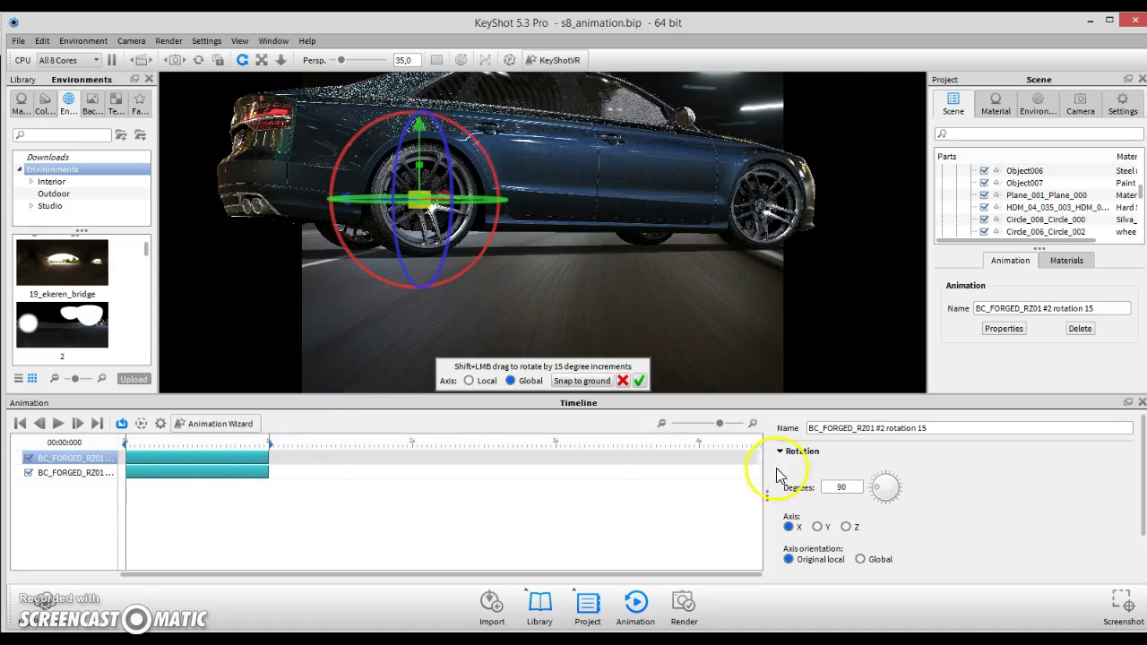
double_click(843, 487)
text(9000)
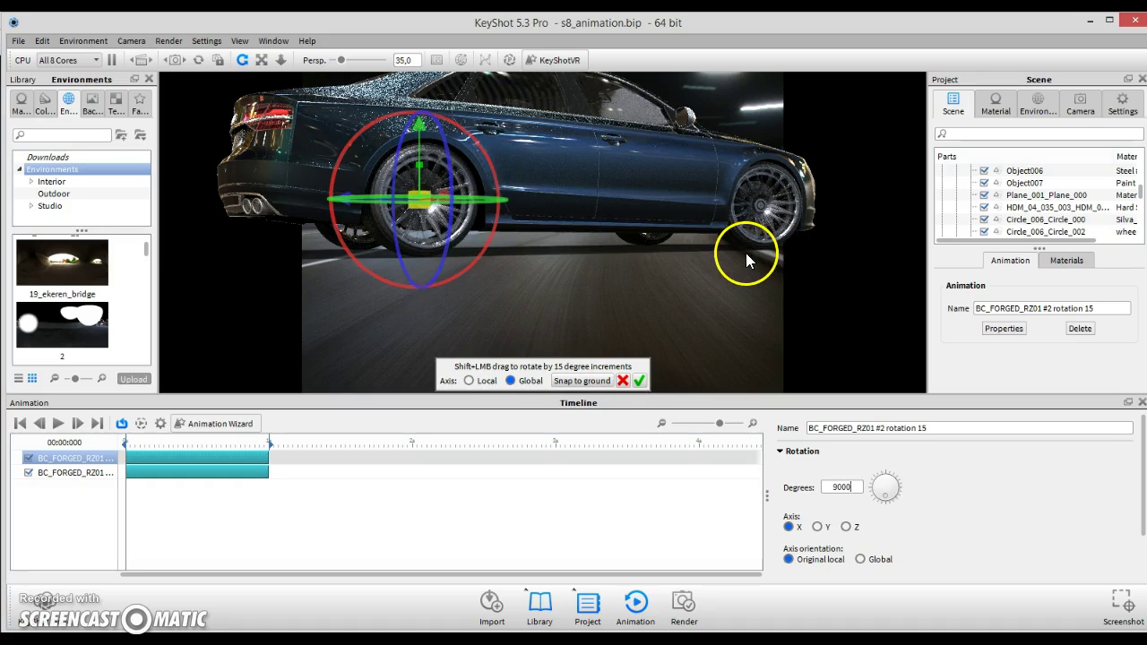
click(644, 383)
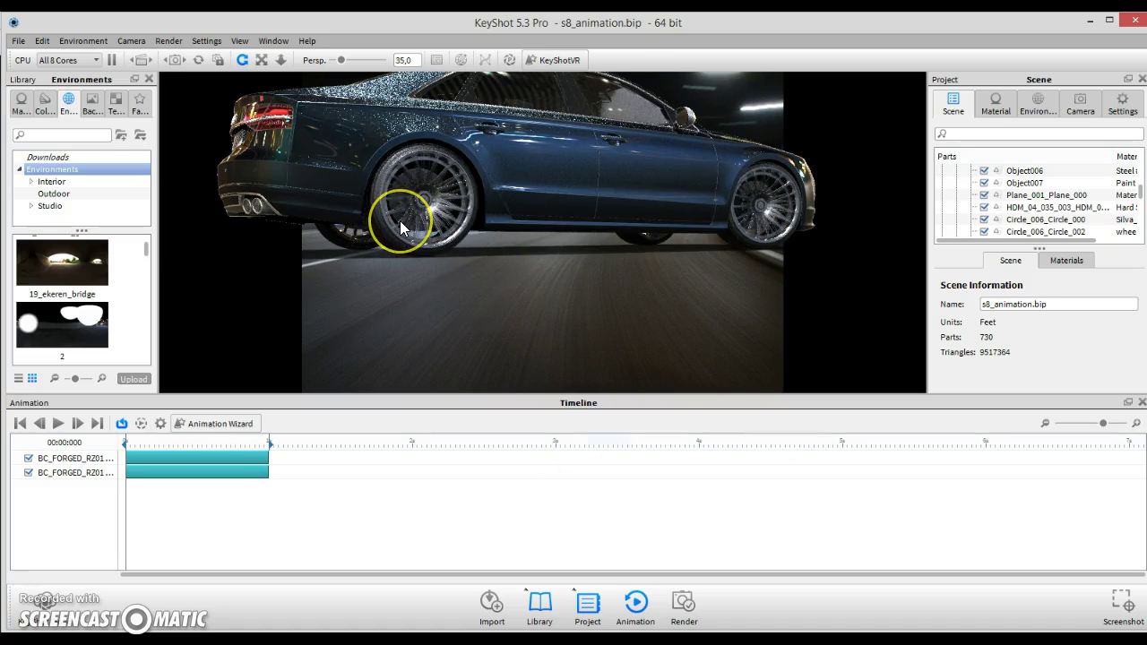
Select the far rear wheel and add a Rotation animation to BC_FORGED_RZ01 #3
drag(399, 221, 364, 234)
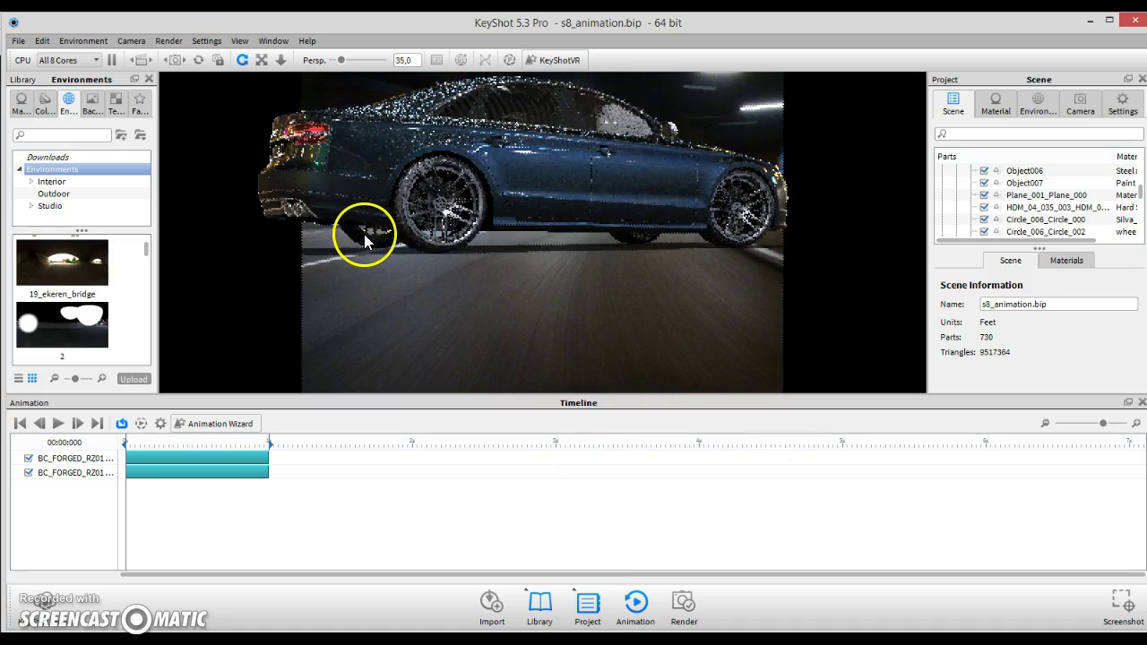
right_click(364, 234)
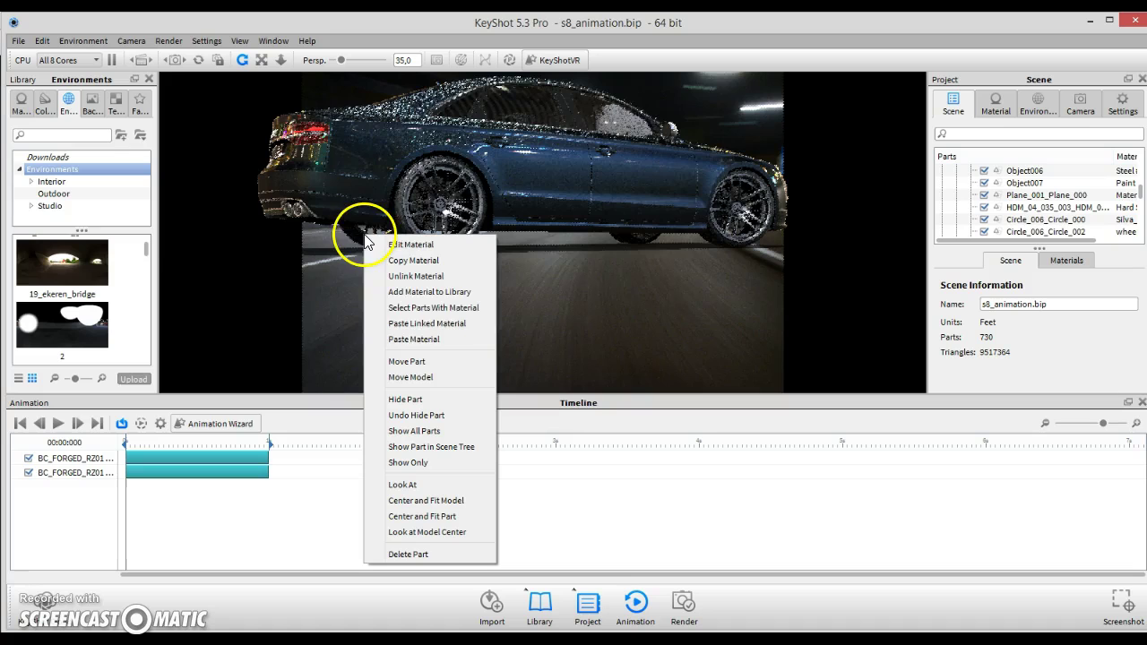
click(440, 378)
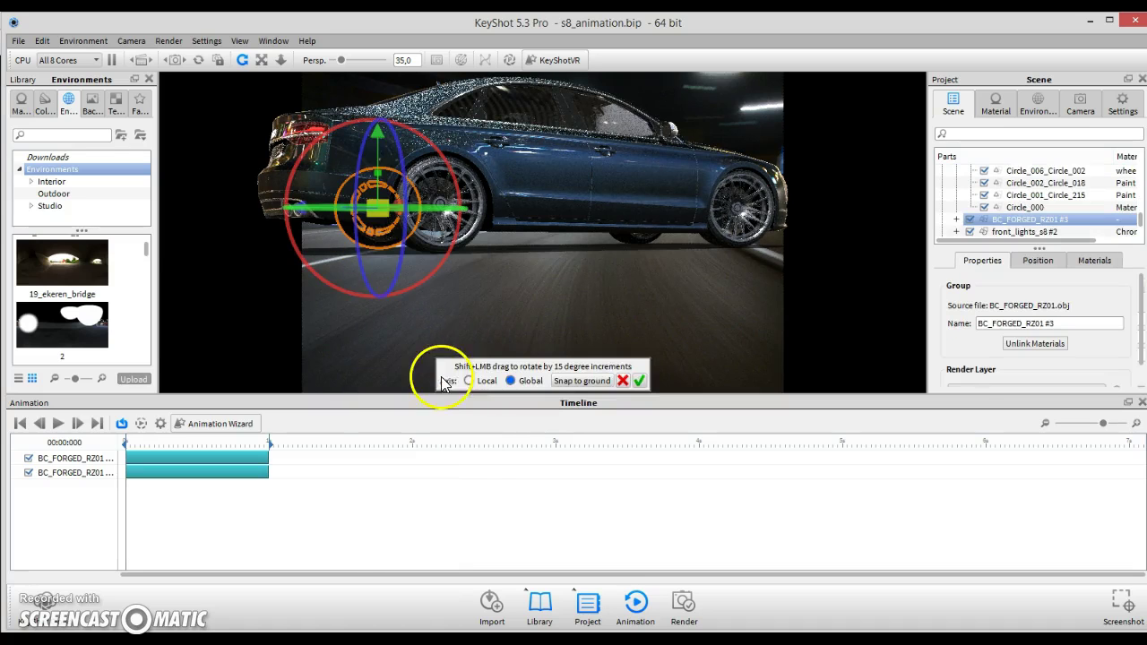
right_click(1016, 222)
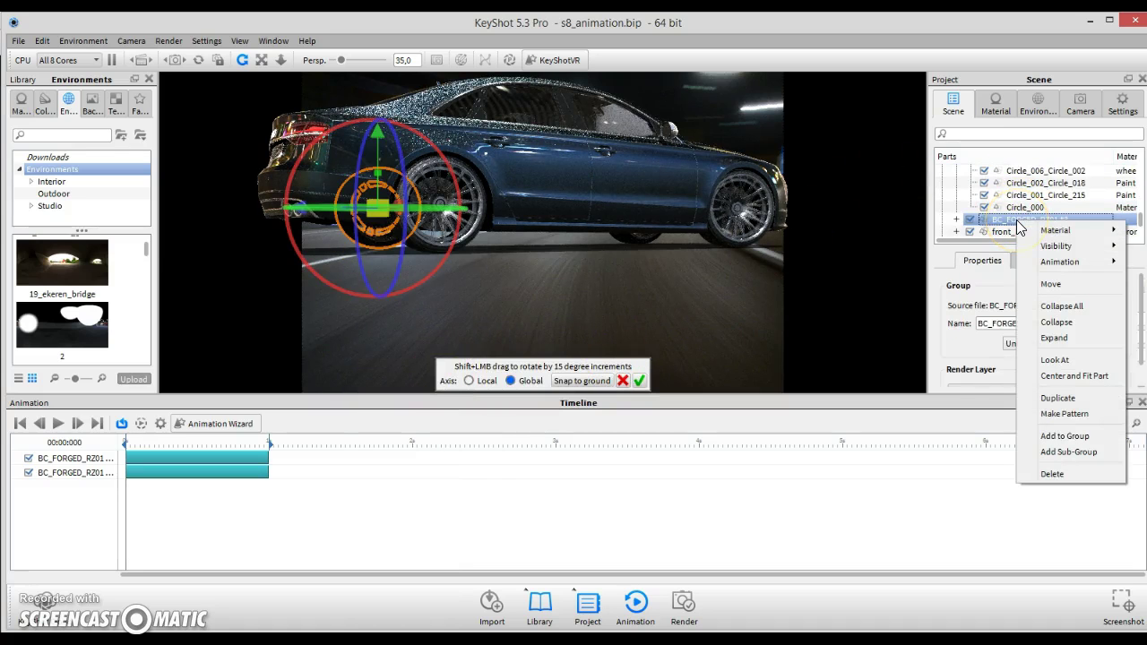
click(1046, 285)
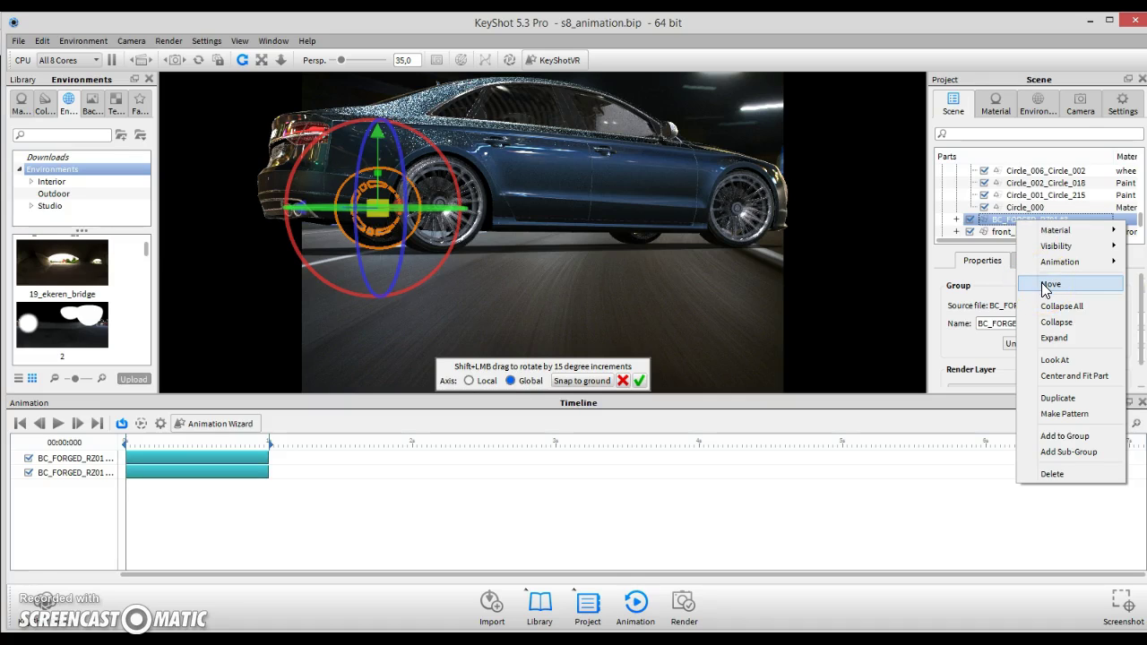
click(1055, 231)
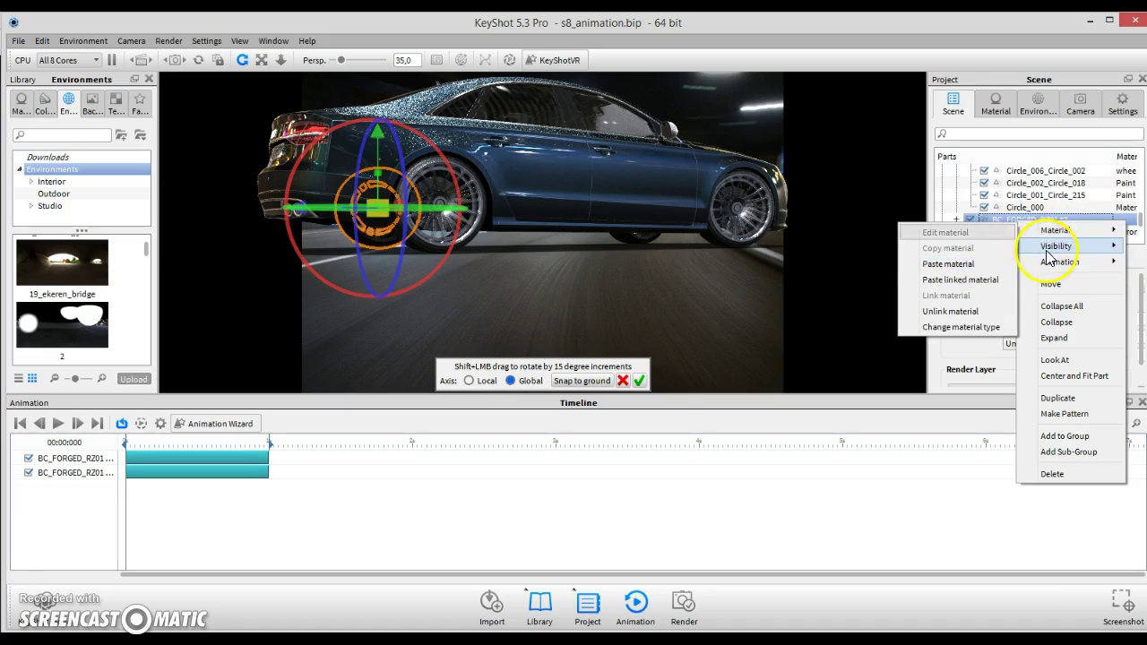
mouse_move(1060, 261)
click(973, 293)
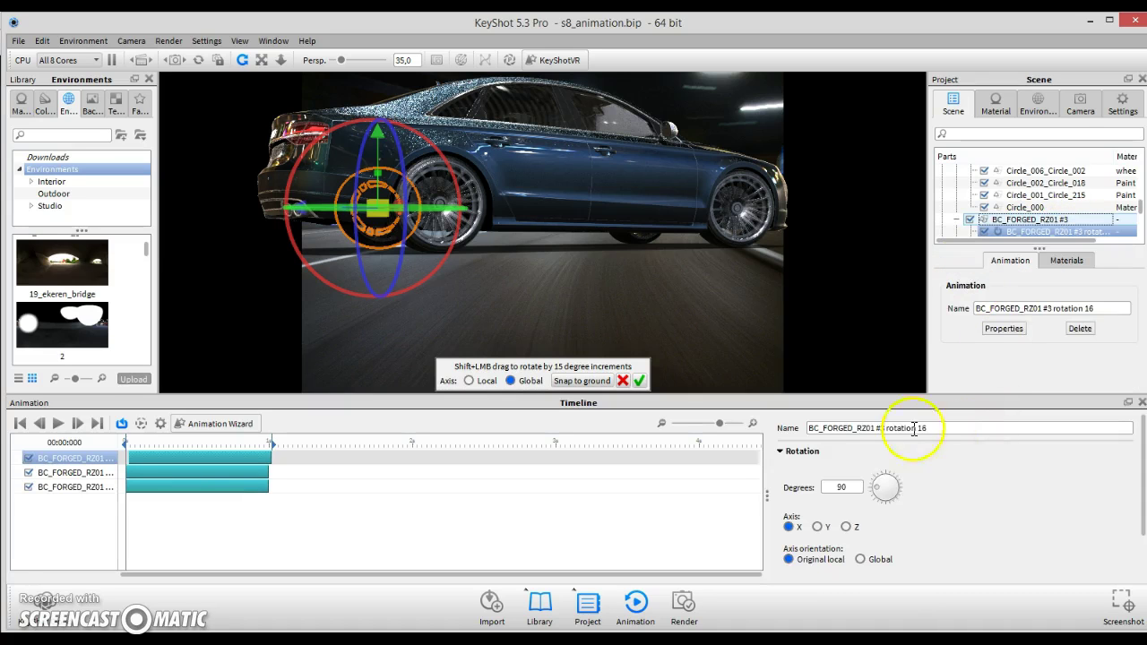
Set the clip to 9000 degrees starting at time zero, then hide the timeline
click(842, 487)
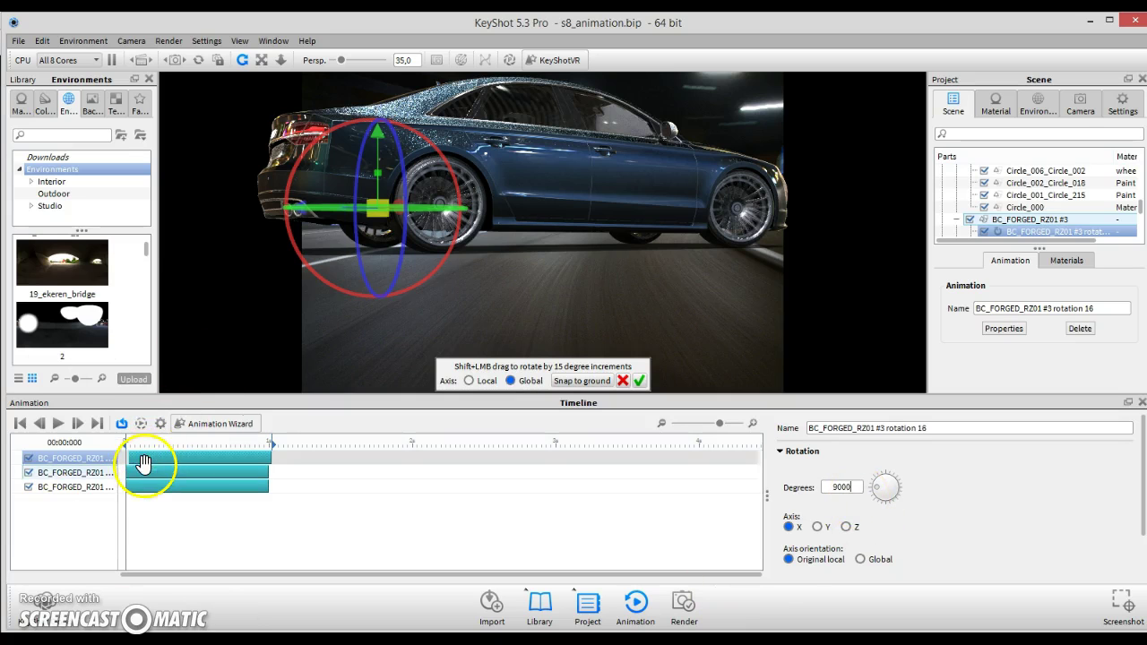
drag(143, 461, 141, 461)
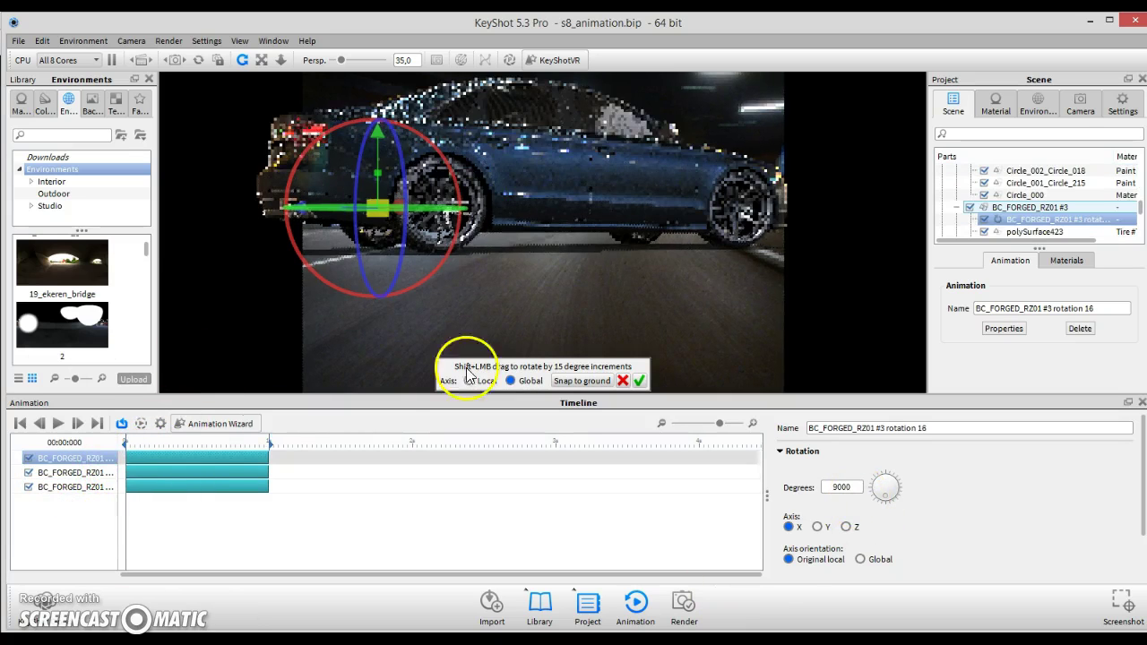
click(638, 380)
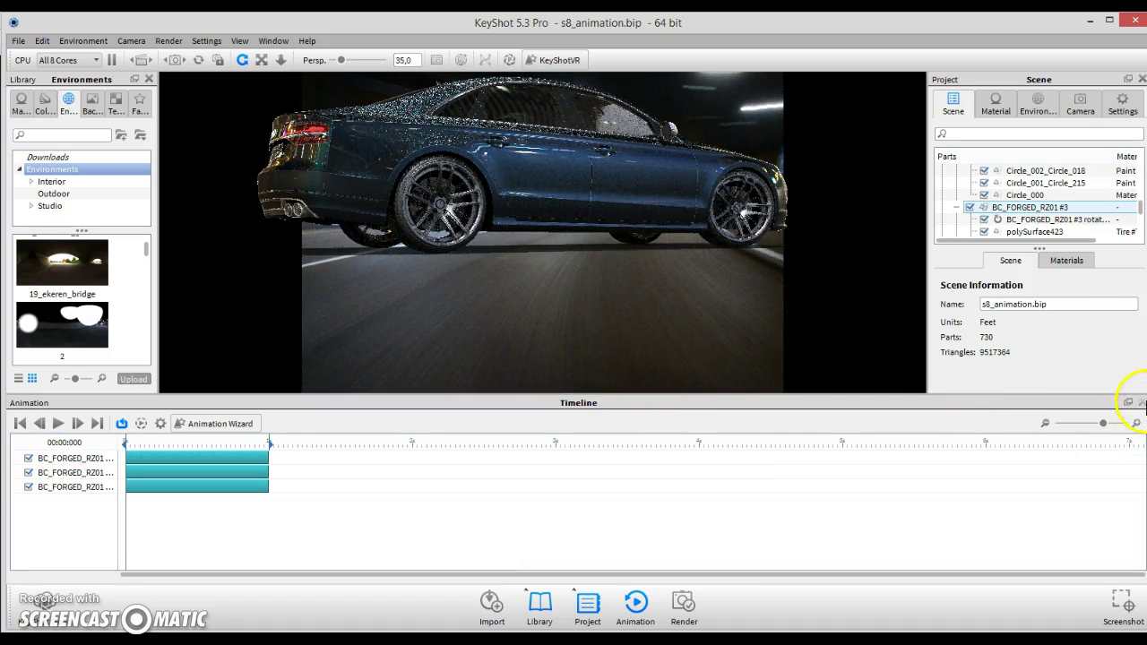
click(1142, 403)
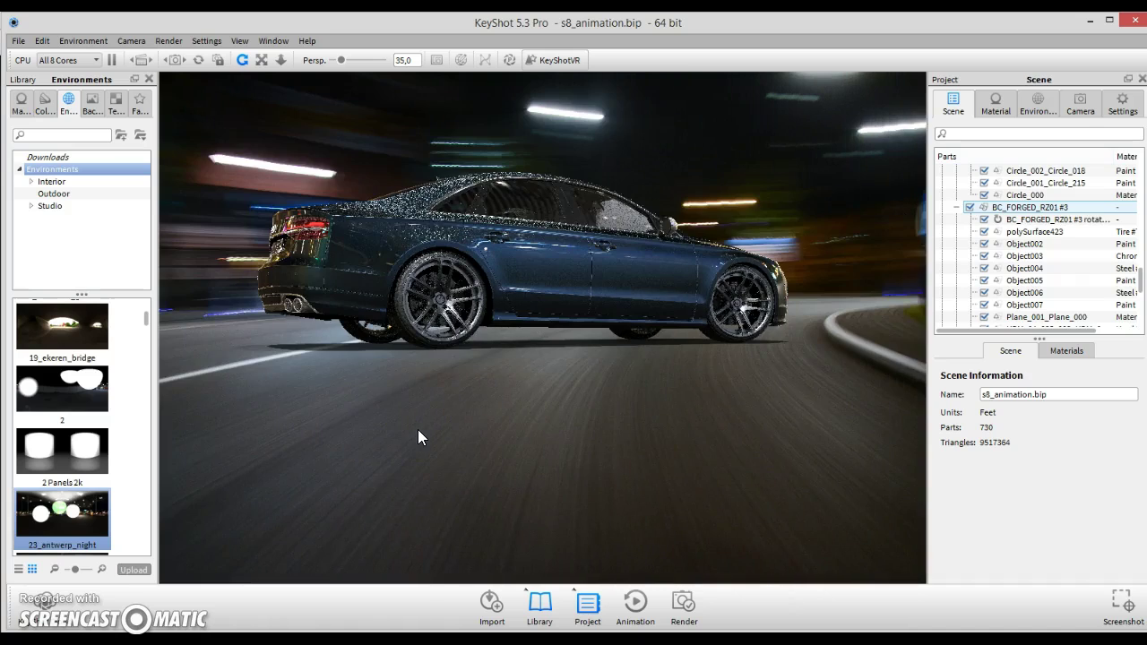
Nudge the BC_FORGED_RZ01 #4 wheel group into place, confirm it, then reorient the view to show the camera settings
drag(398, 354, 370, 342)
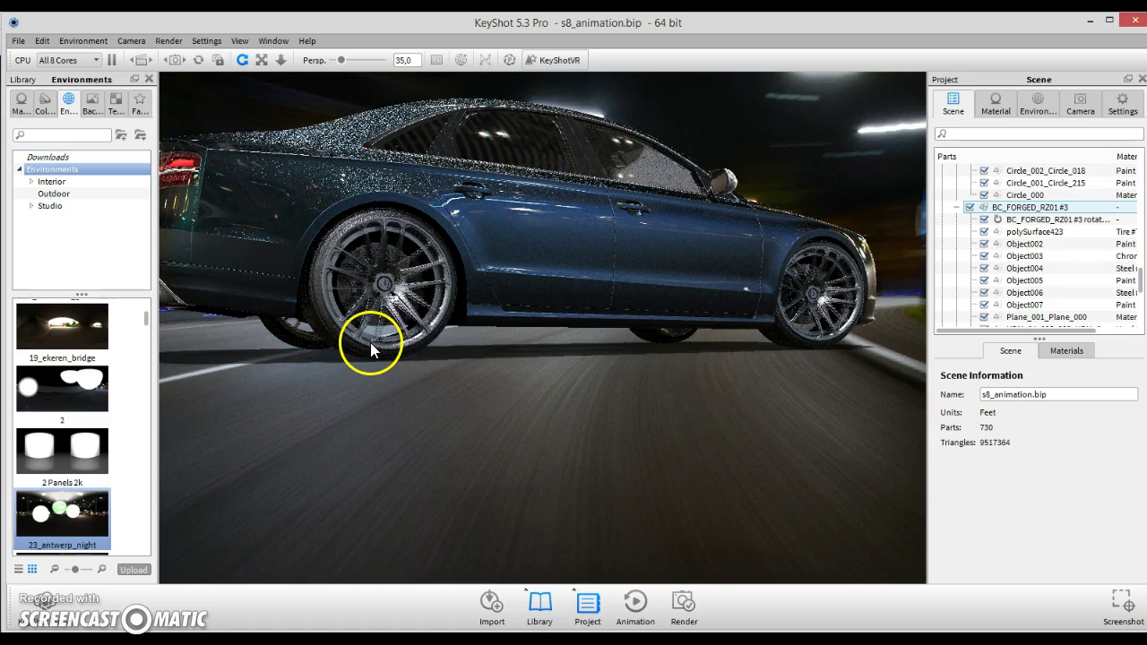
right_click(668, 334)
click(724, 140)
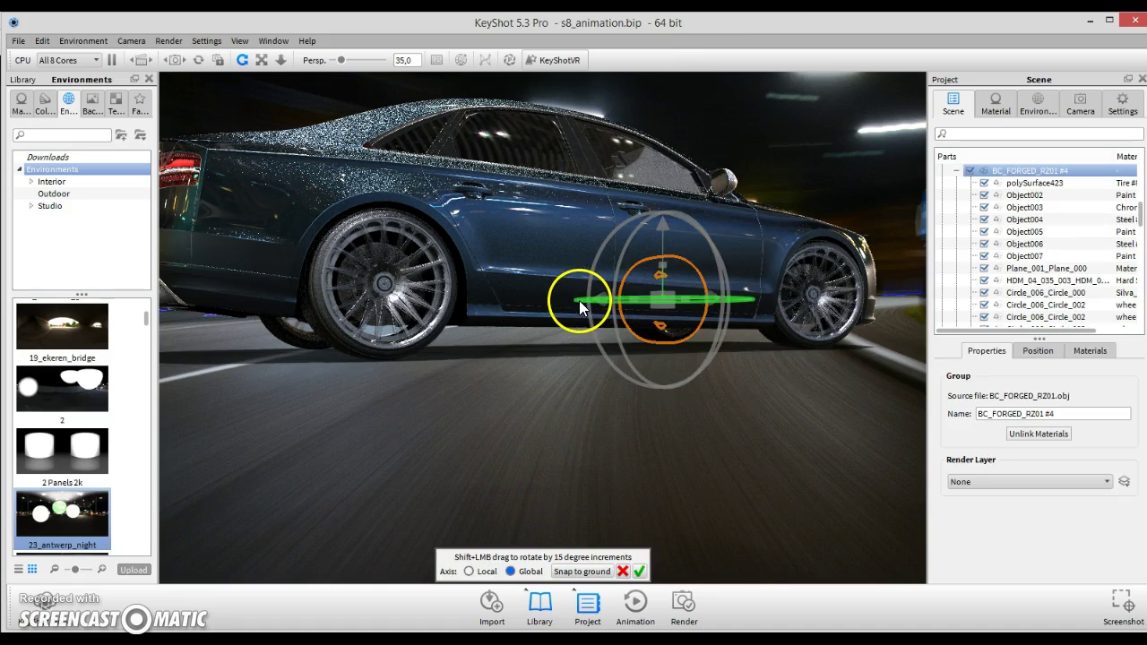
drag(578, 292, 594, 331)
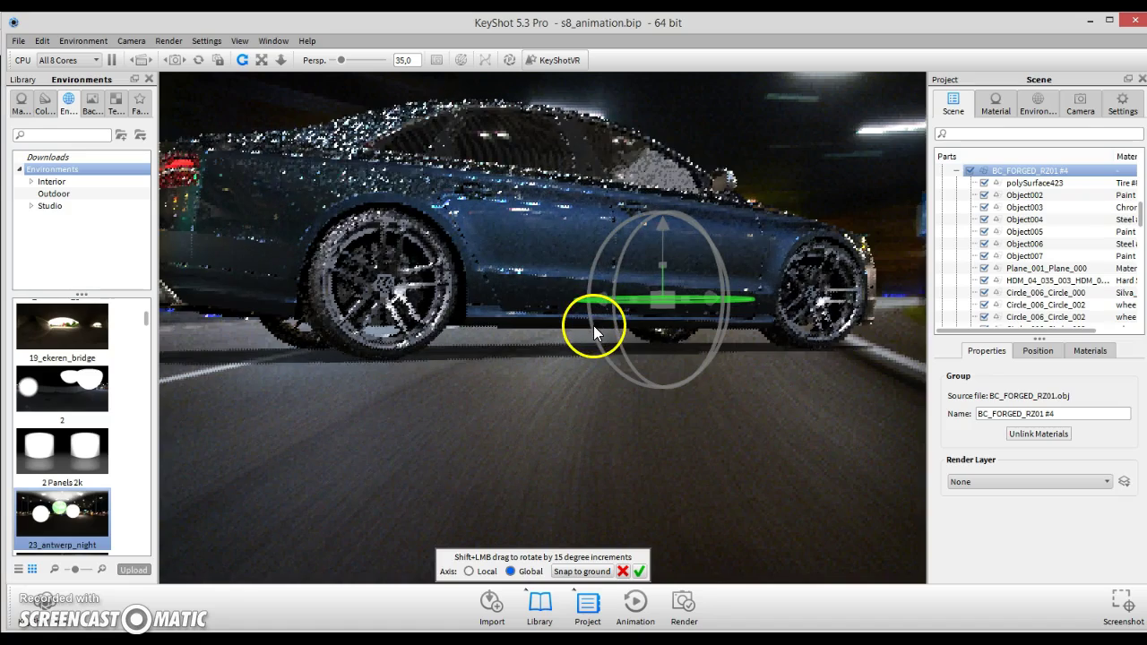
click(639, 571)
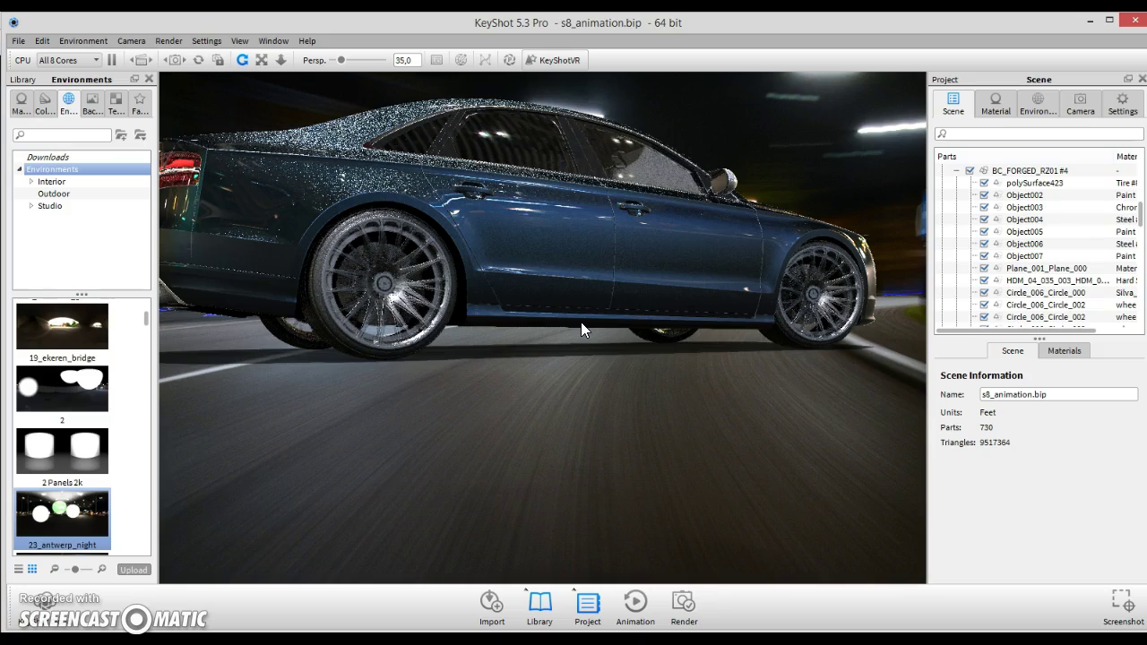
mouse_move(581, 322)
mouse_down()
mouse_move(446, 409)
mouse_move(271, 327)
mouse_move(671, 314)
mouse_move(451, 366)
mouse_move(455, 318)
mouse_move(755, 294)
mouse_move(737, 300)
mouse_up()
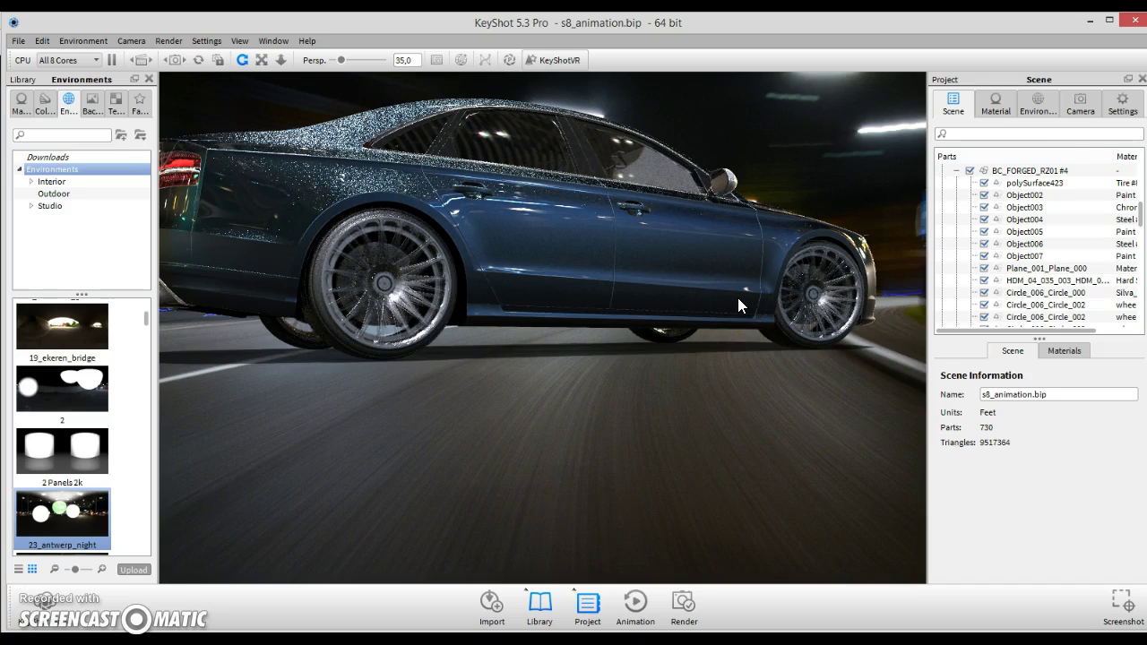
drag(1054, 99, 1067, 99)
Switch the view to Camera 2 to see the Audi from behind
click(1080, 100)
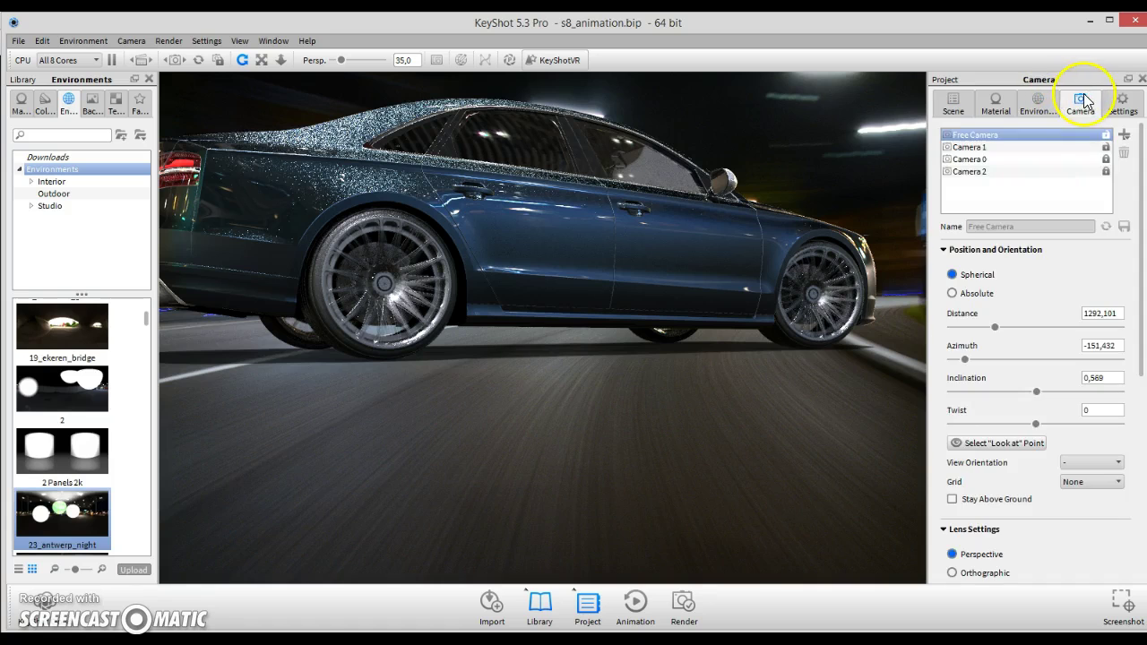
click(984, 171)
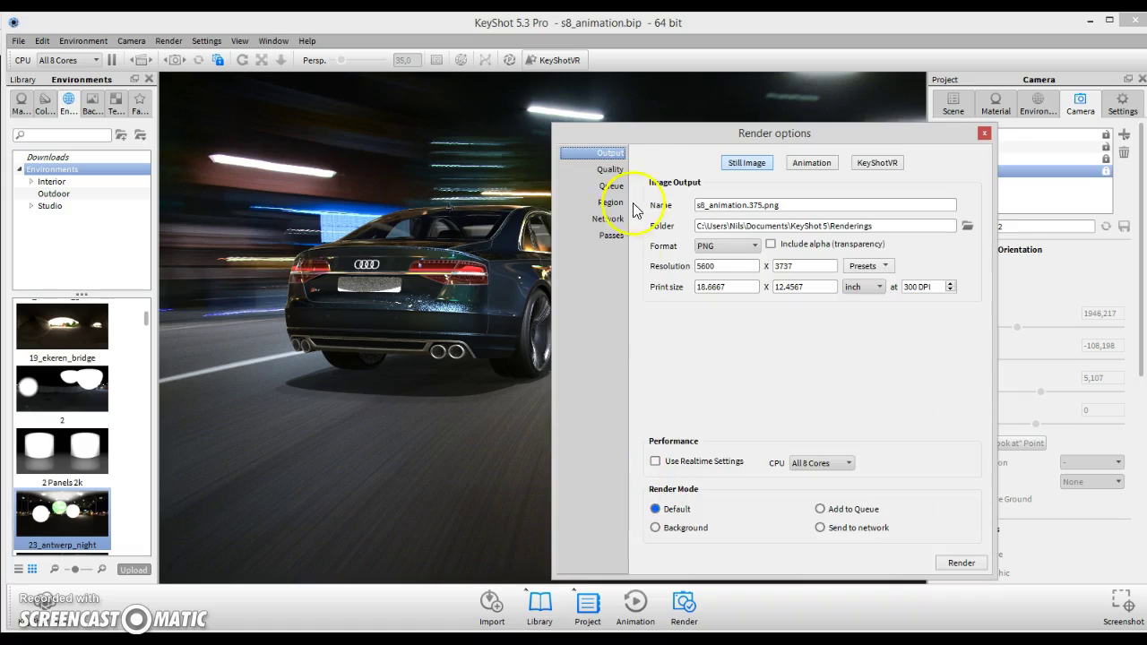
Set advanced render quality limited by maximum samples, raised to 256
click(610, 170)
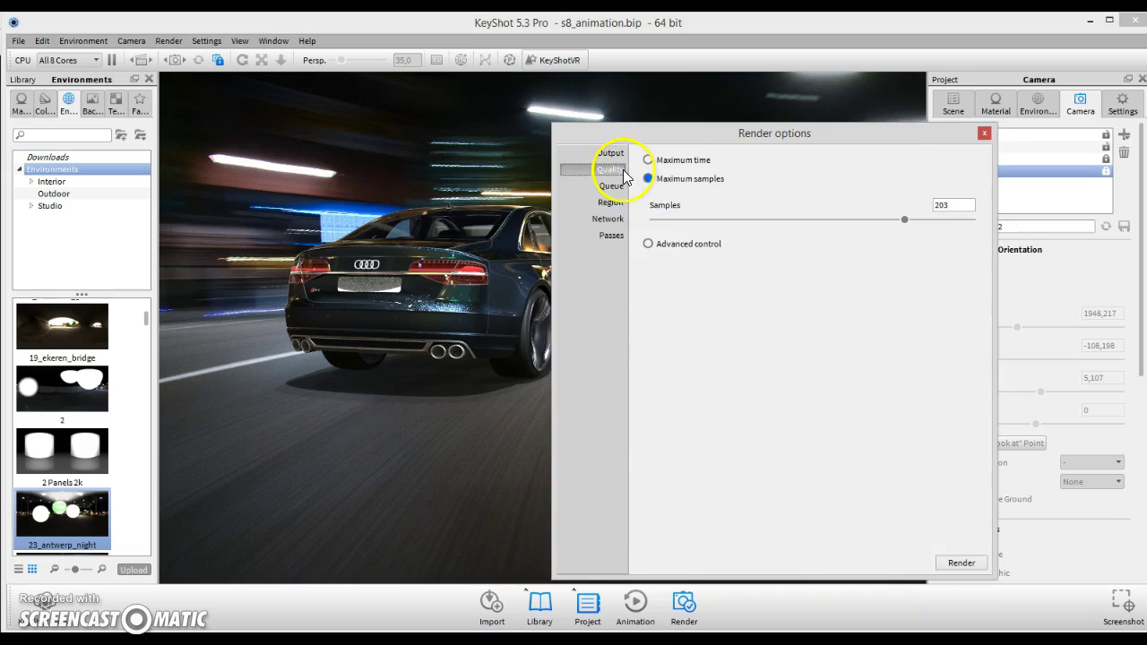
click(648, 159)
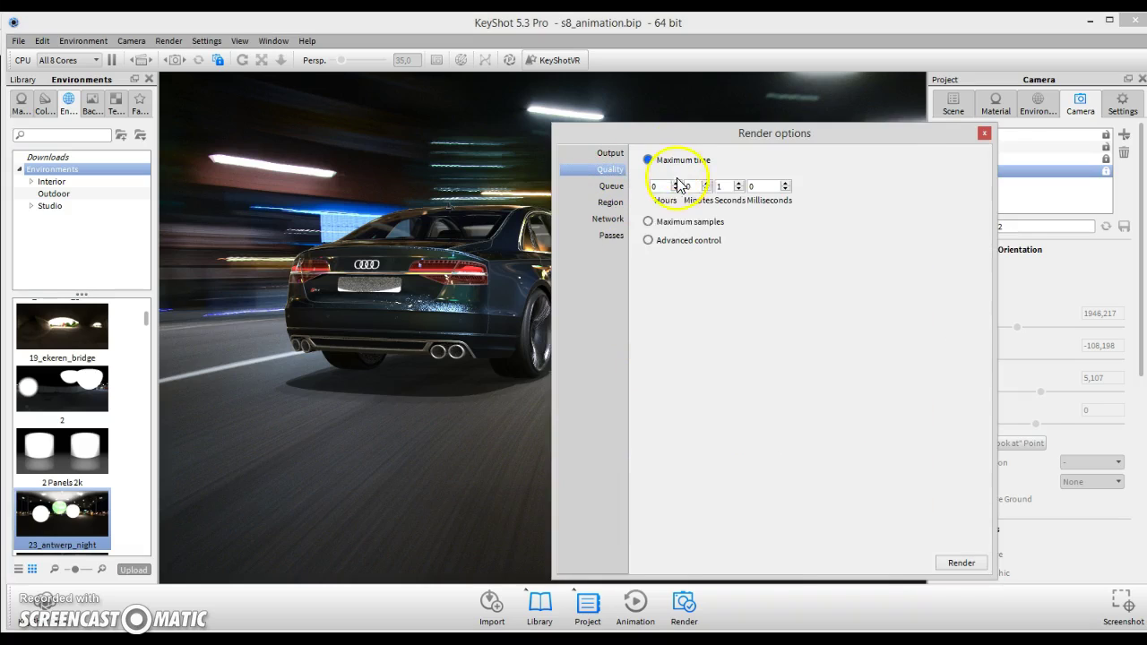
click(681, 246)
drag(802, 142, 999, 123)
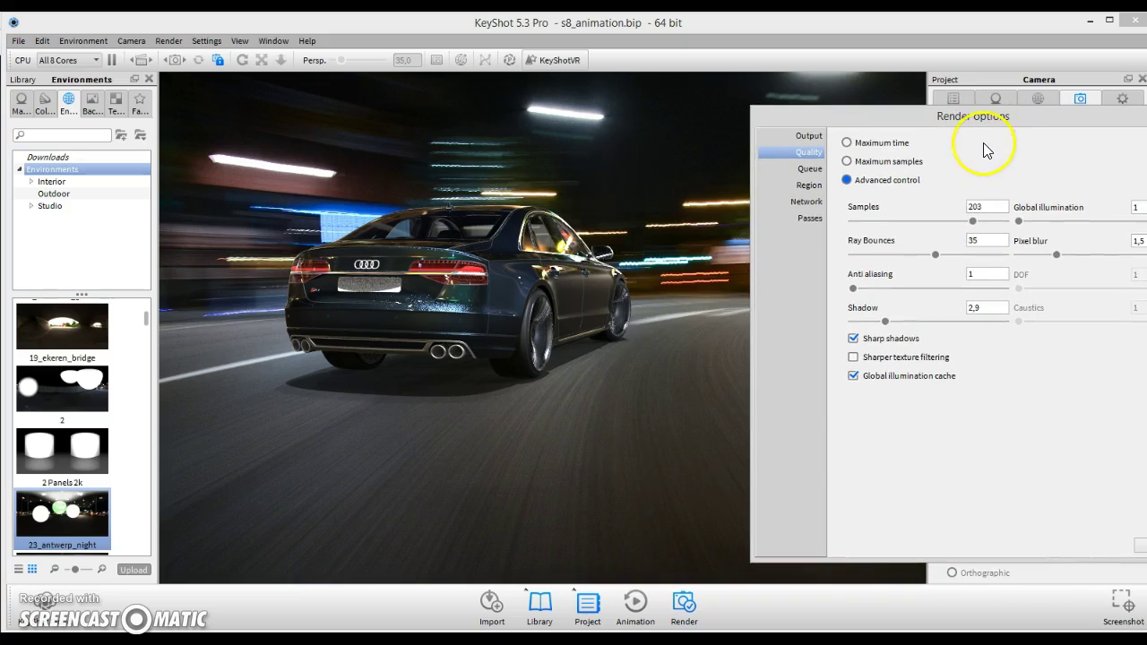
click(885, 164)
drag(1102, 123, 856, 100)
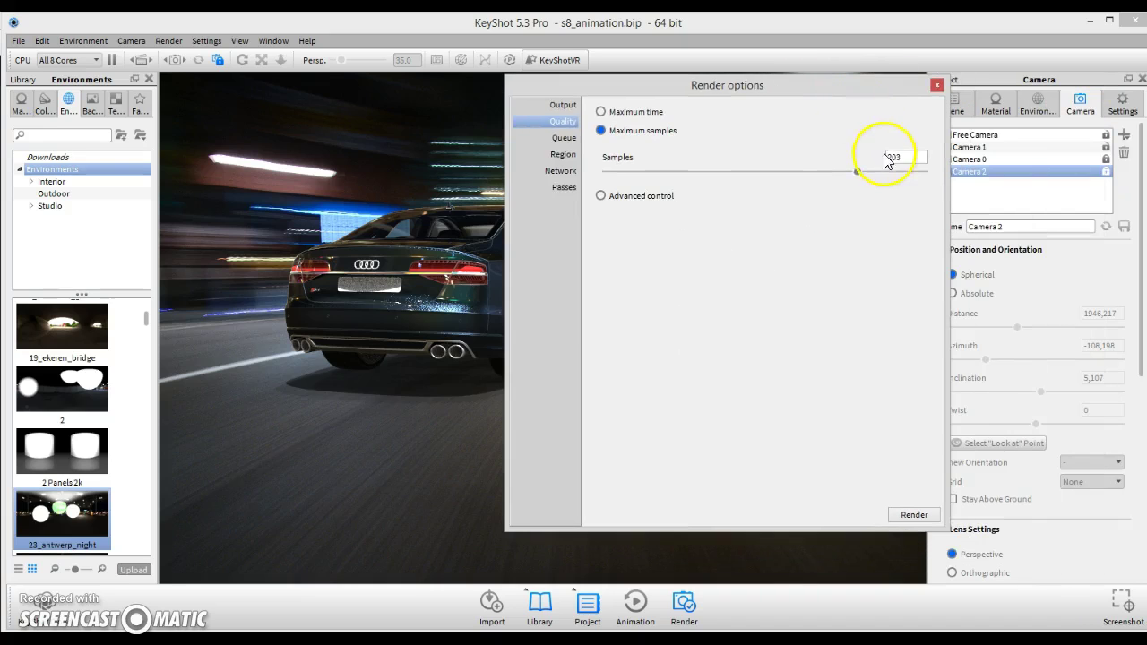
drag(858, 172, 914, 187)
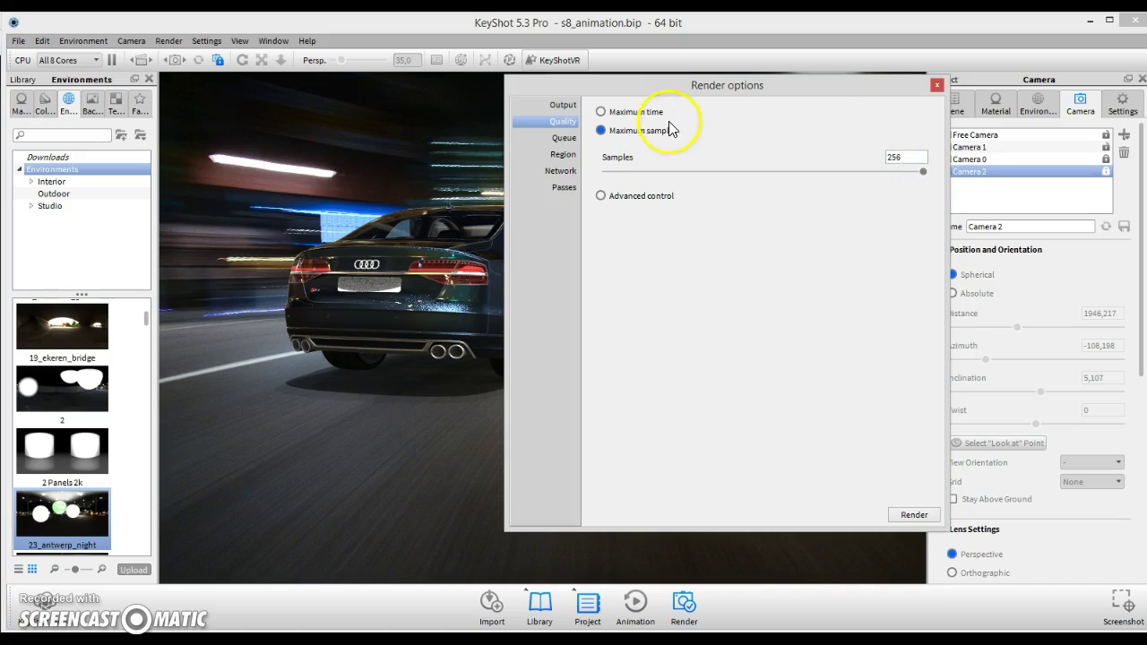
Change the still output width from 5600 to 2560 (2560 × 1708) and start rendering
click(562, 104)
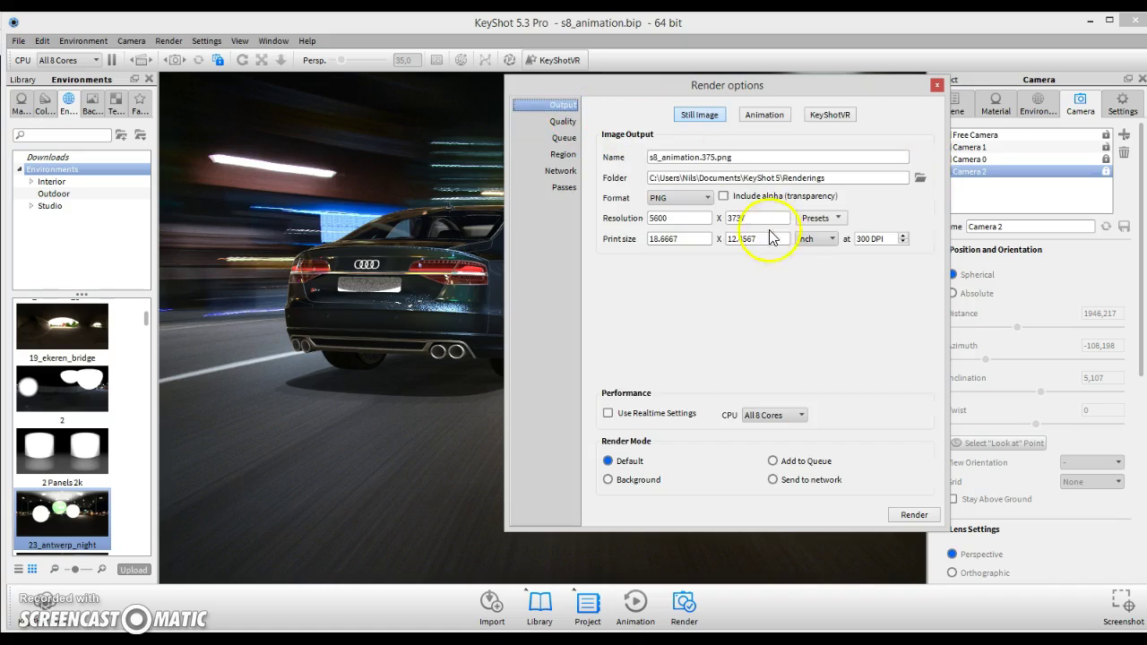
double_click(681, 219)
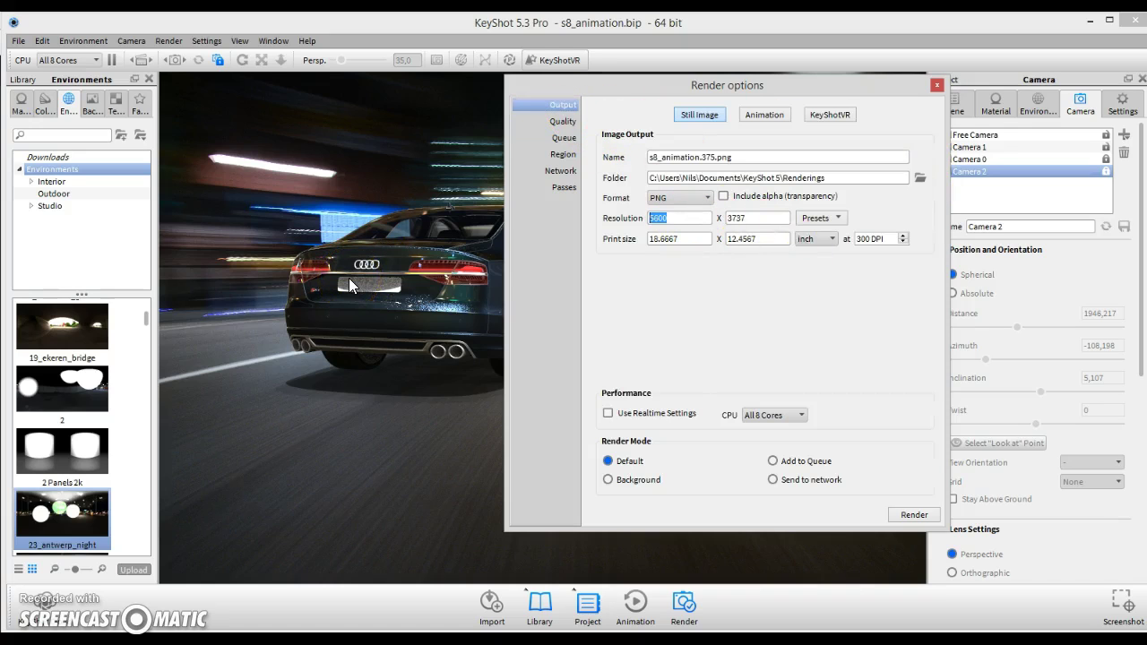
text(2560)
key(Tab)
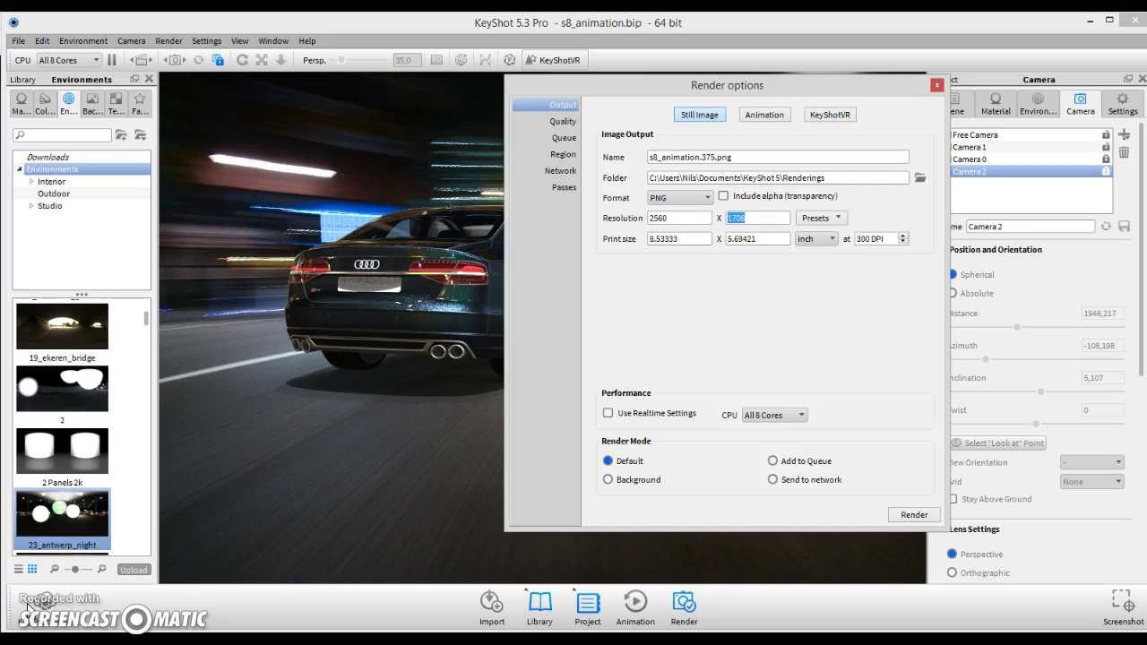
key(Return)
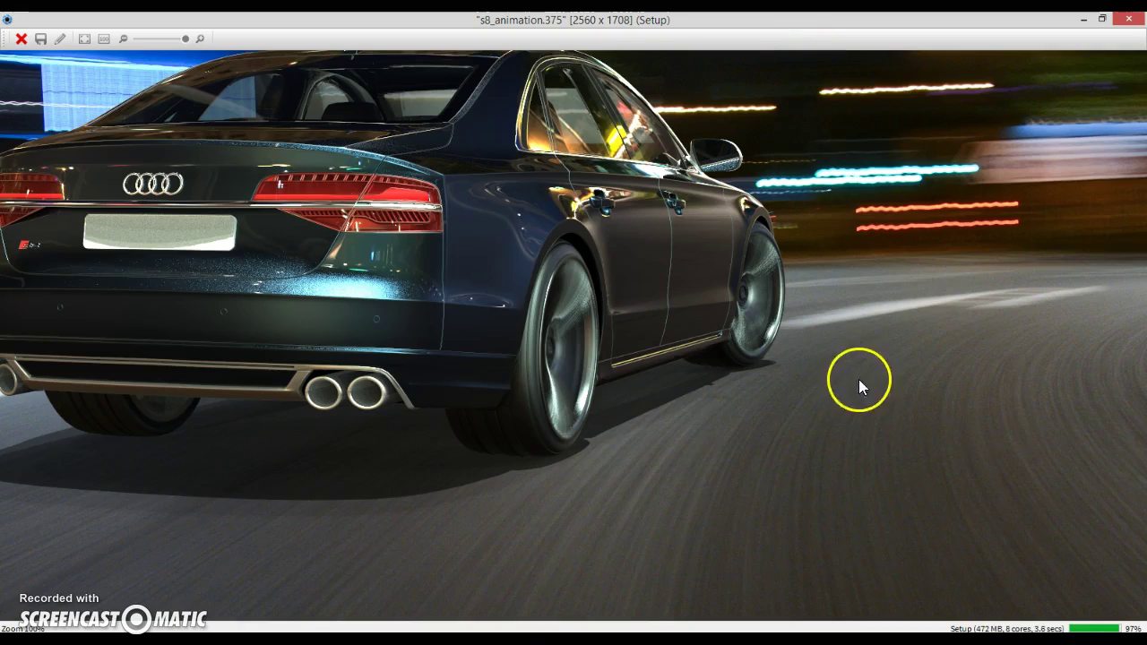
Wait for the motion-blurred render to finish, dismissing a chat notification meanwhile
scroll(931, 483, down, 1)
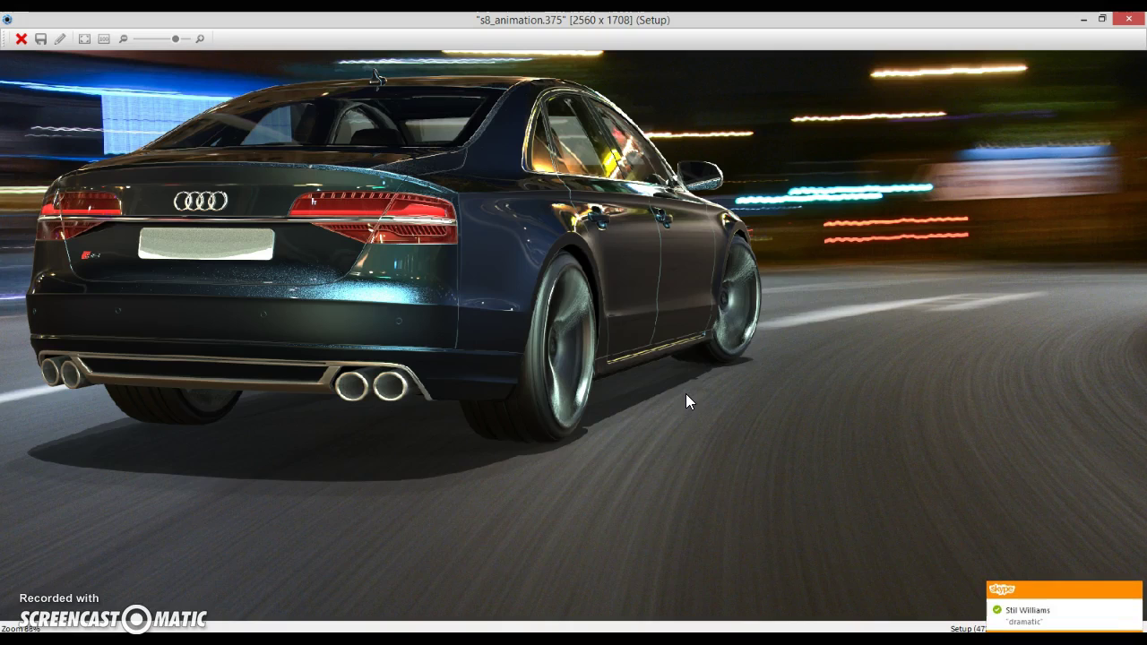
scroll(737, 266, up, 1)
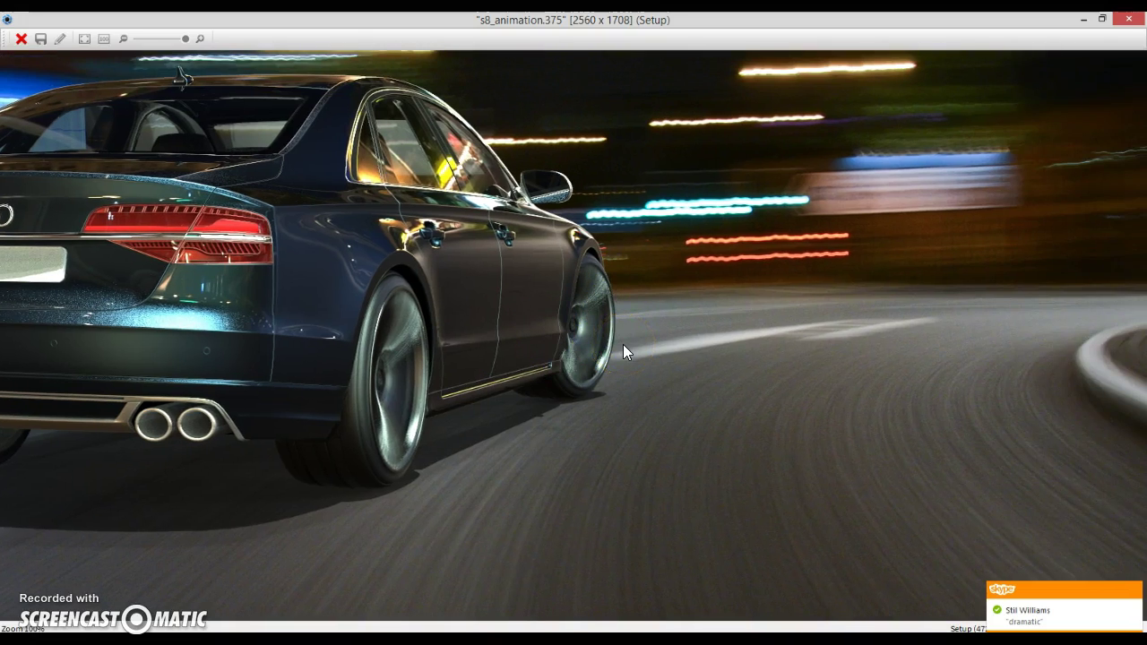
click(1131, 589)
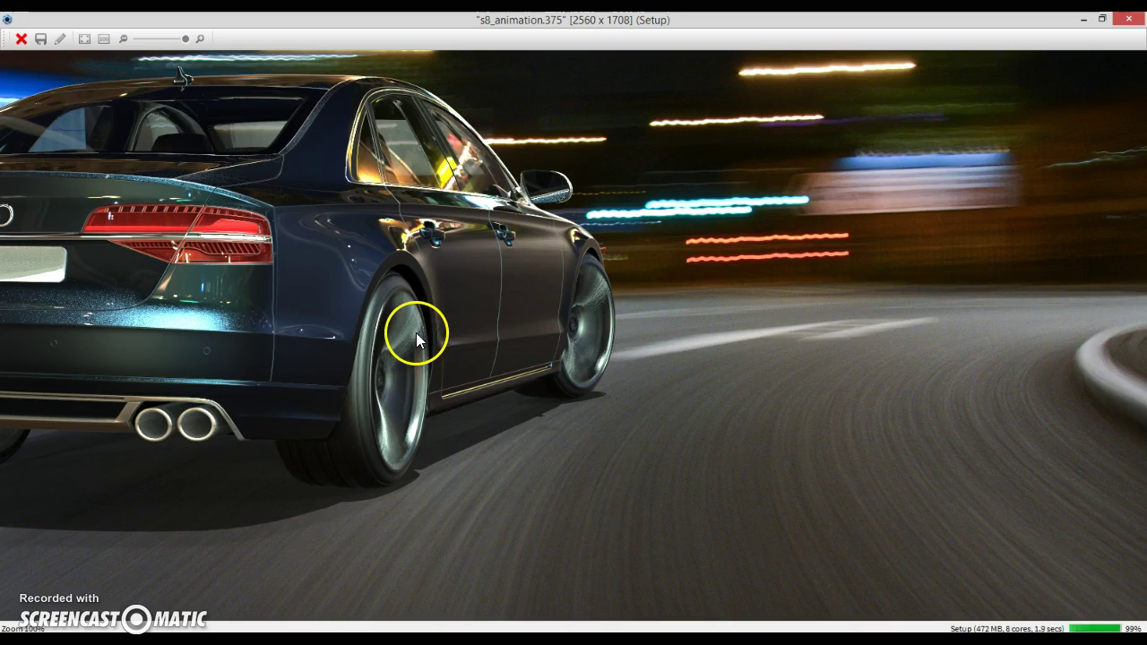
scroll(416, 332, down, 1)
scroll(181, 407, up, 1)
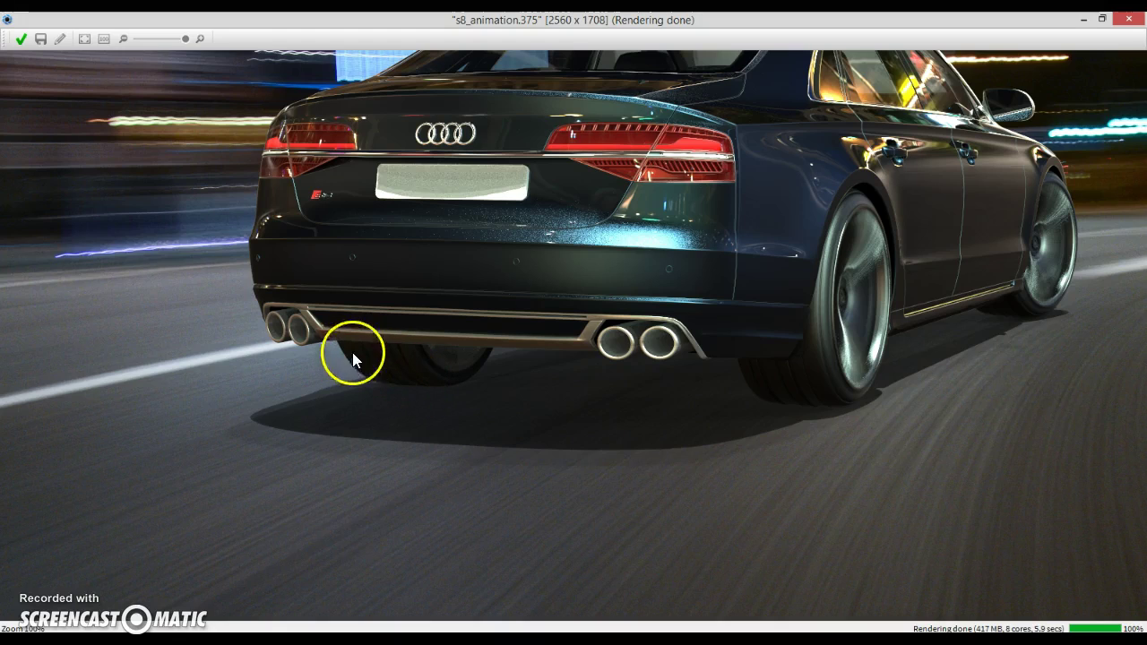
Zoom and pan the finished render to inspect the rear and wheels, then close the viewer
drag(1007, 236, 882, 264)
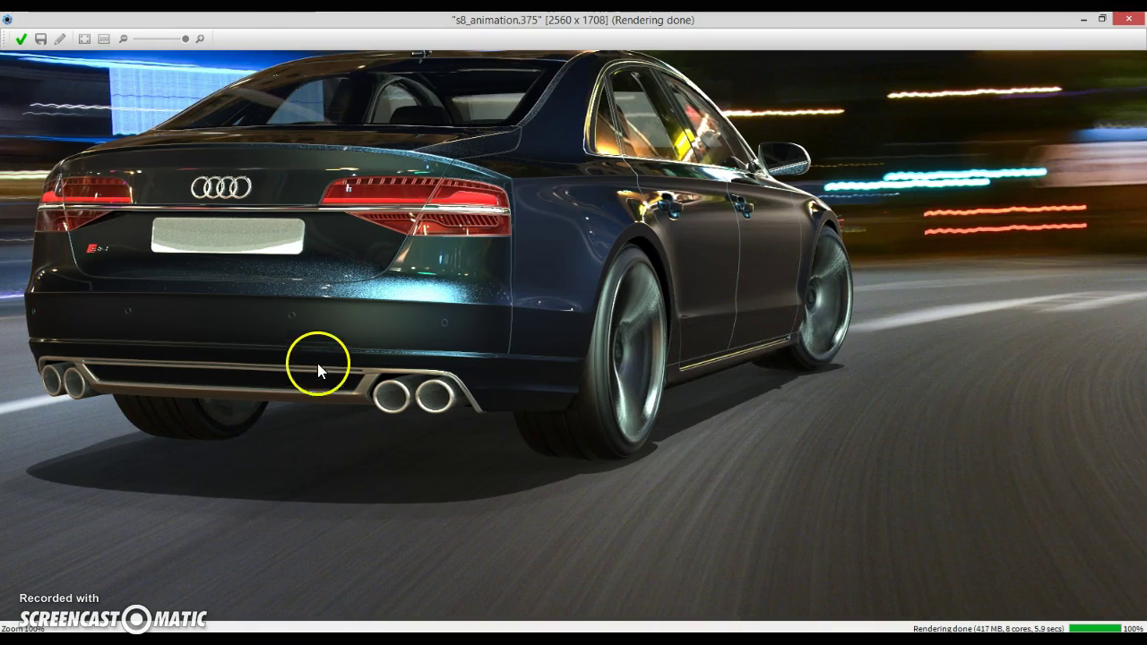
scroll(654, 218, down, 5)
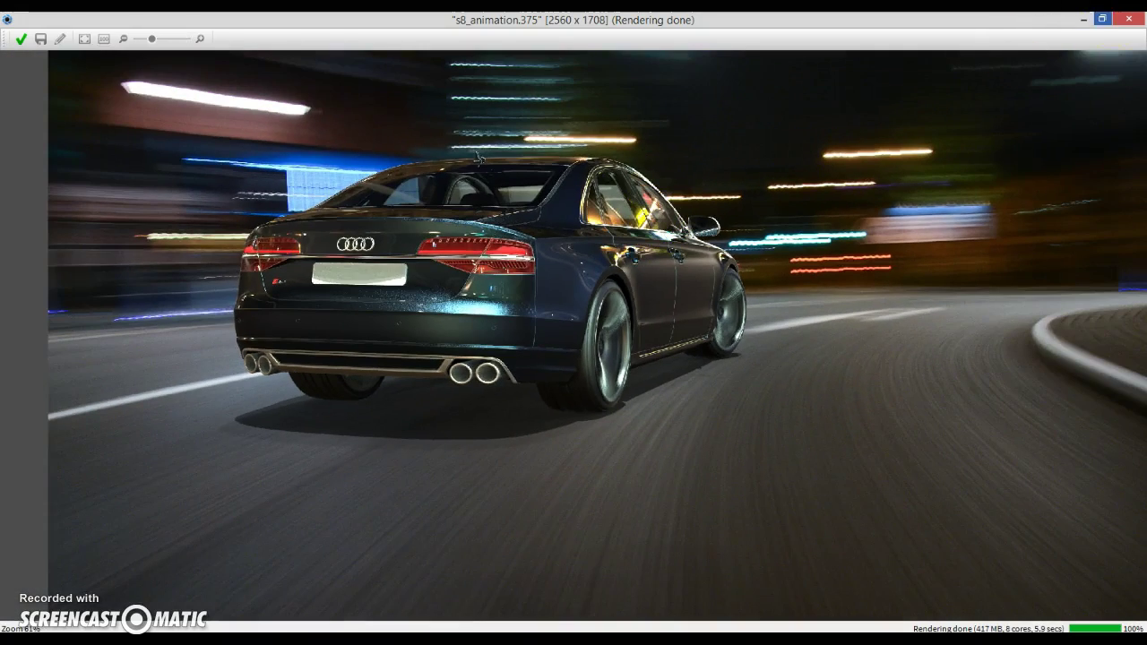
scroll(819, 238, down, 2)
scroll(653, 353, up, 7)
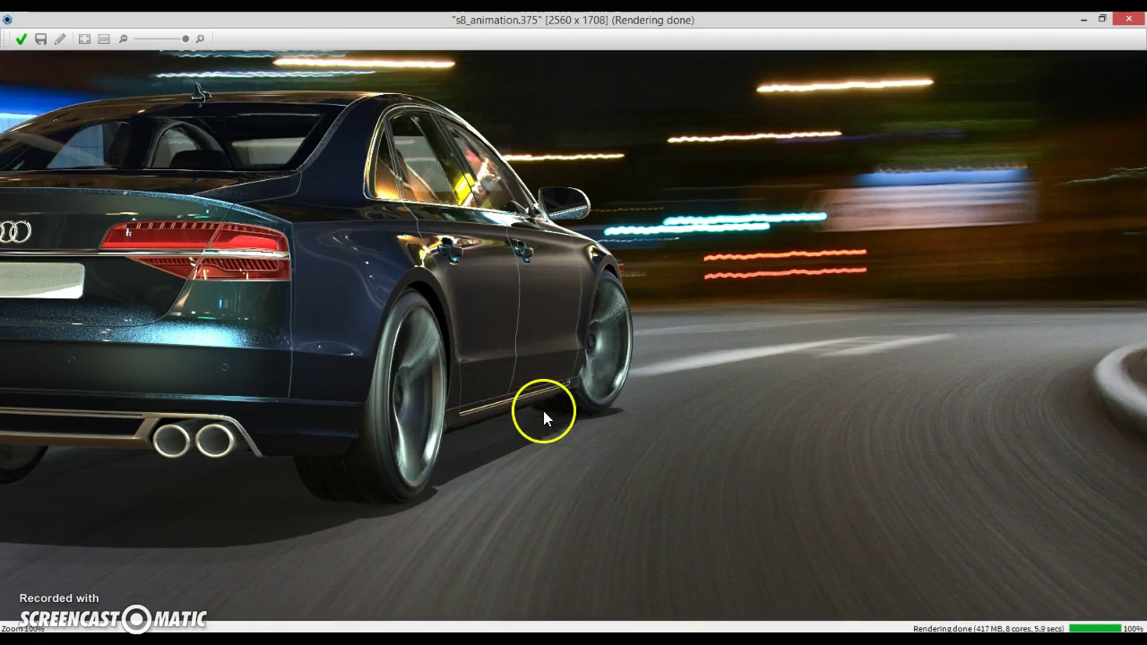
drag(601, 301, 864, 197)
scroll(559, 261, down, 1)
scroll(850, 190, down, 3)
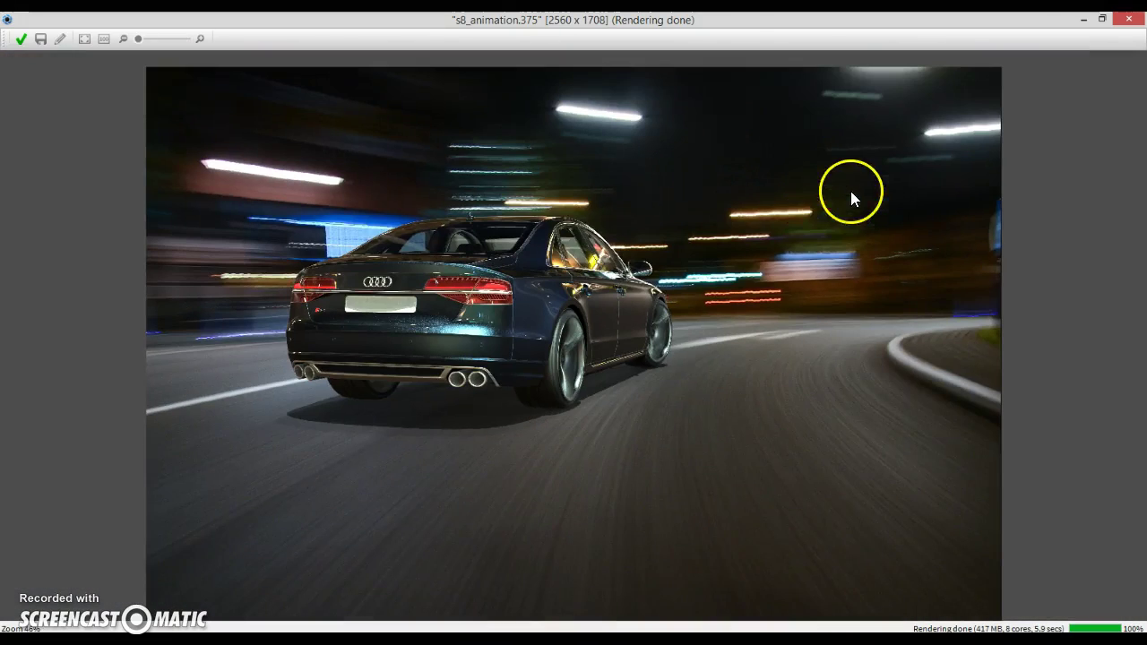
drag(723, 243, 601, 349)
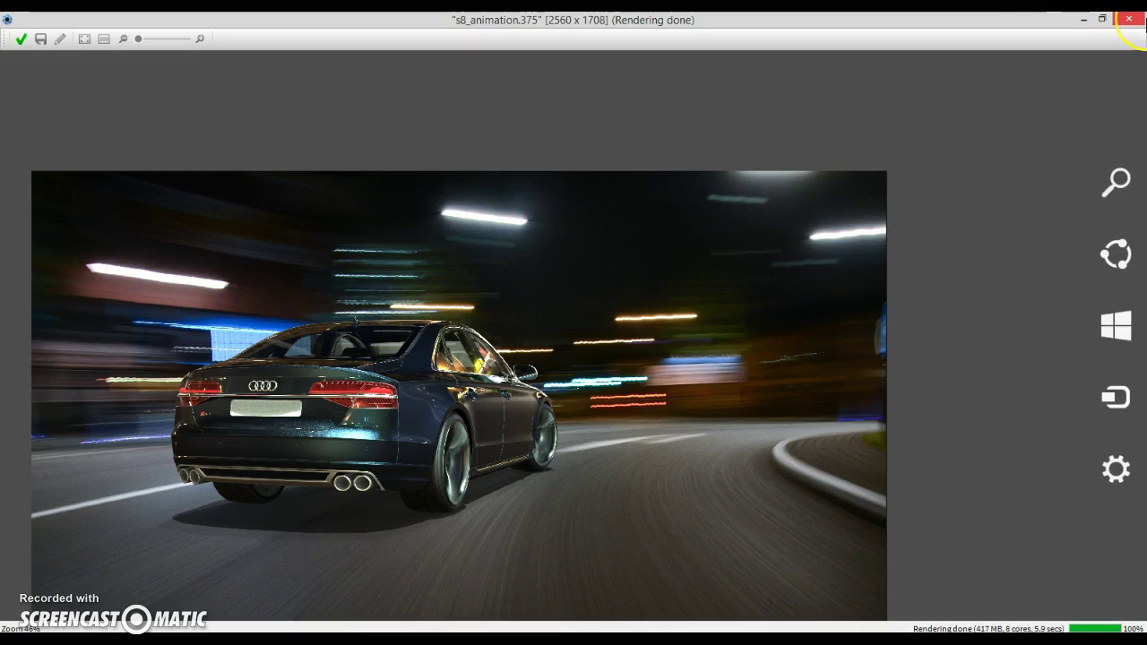
click(1128, 17)
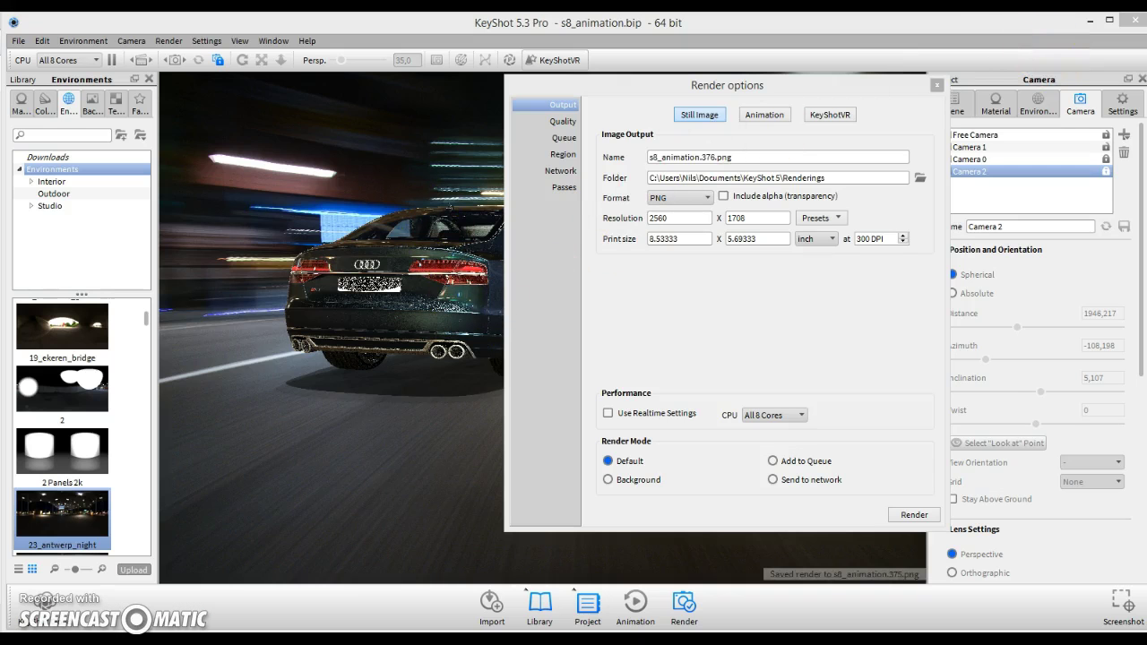
Close the Render options dialog to return to the live Camera 2 rear view
click(936, 85)
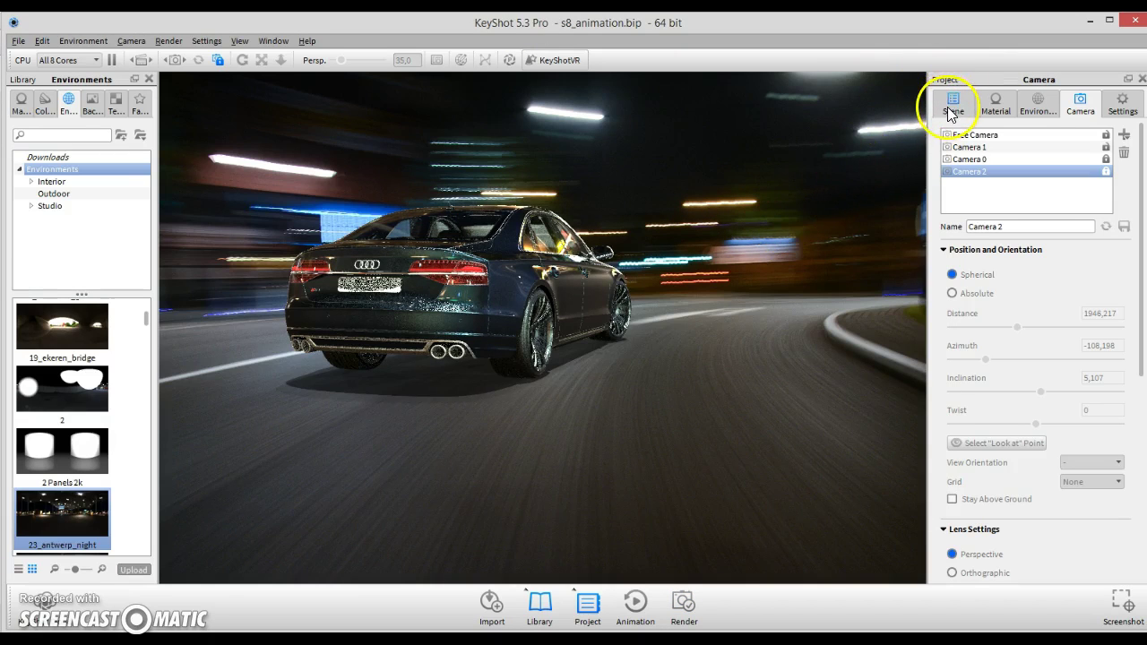
click(334, 384)
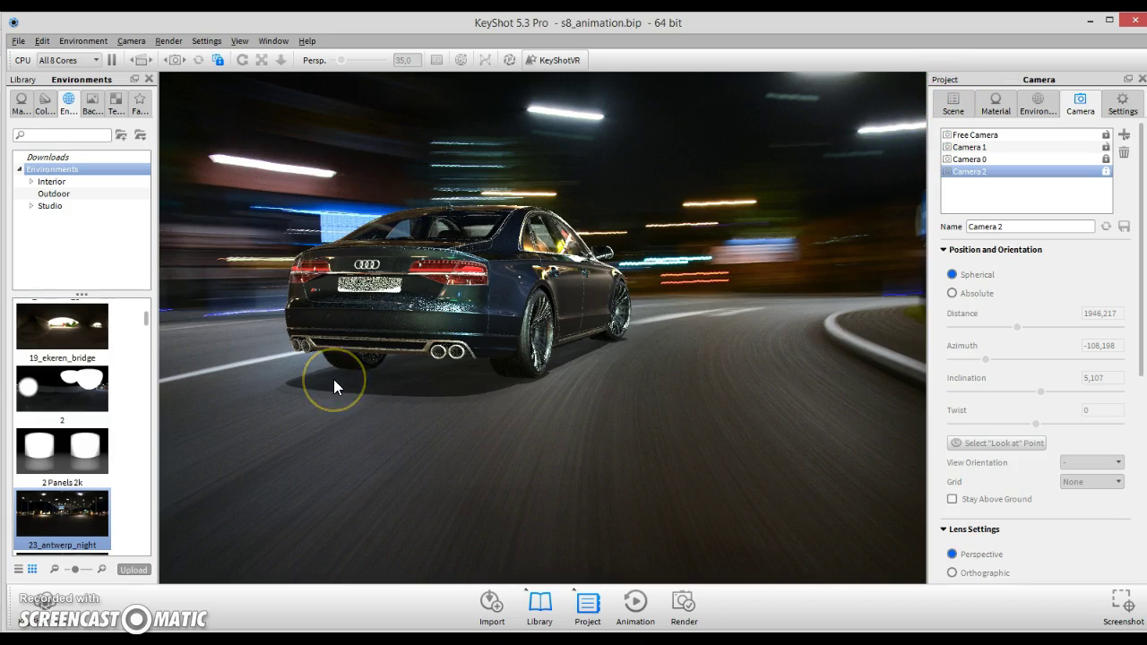